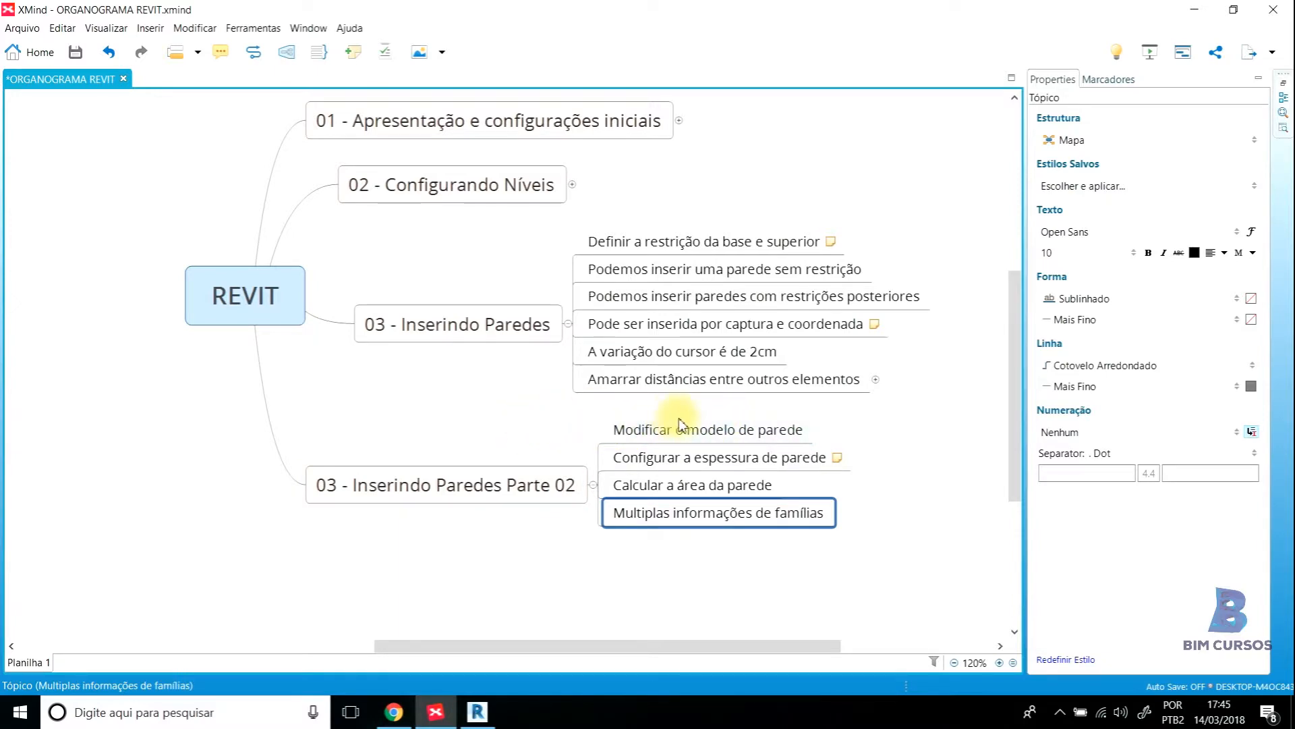
Switch to Revit and check the upper horizontal wall in the Térreo floor plan by selecting it
{"action": "left_click", "coordinate": [477, 712]}
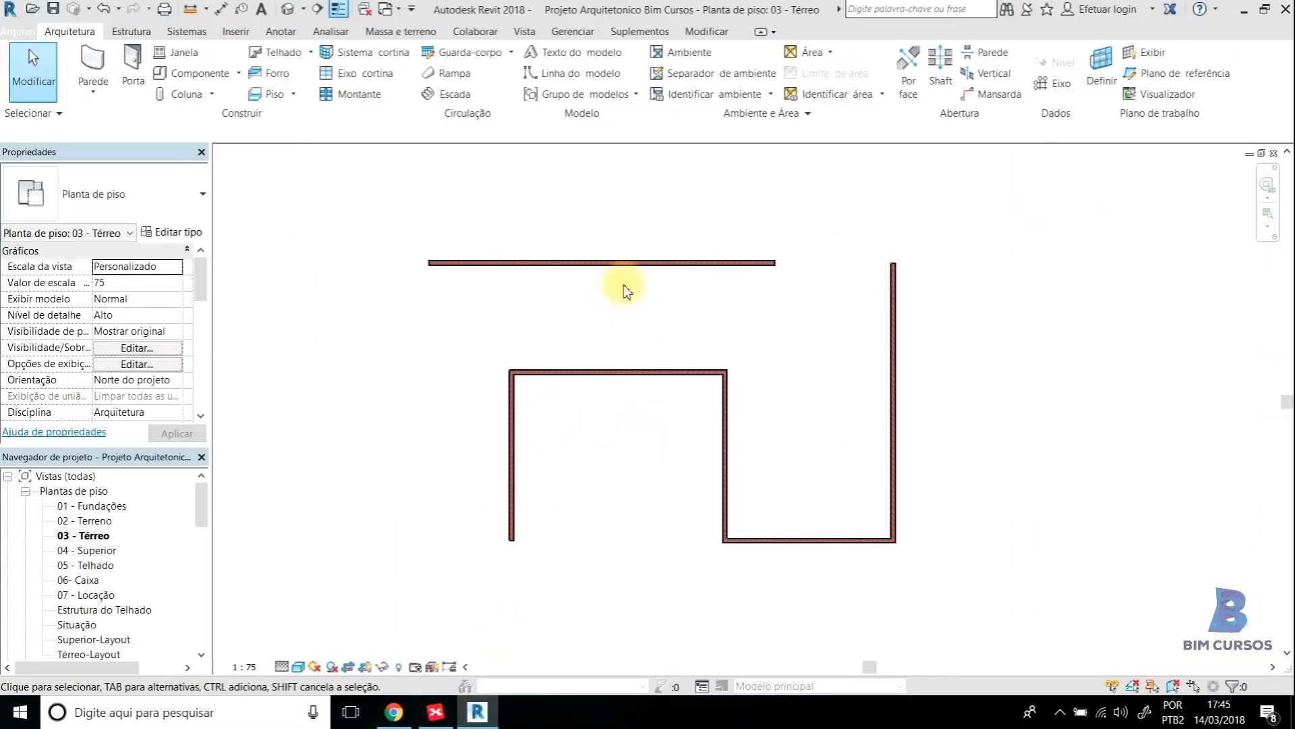
{"action": "left_click_drag", "start_coordinate": [1018, 215], "coordinate": [1084, 311]}
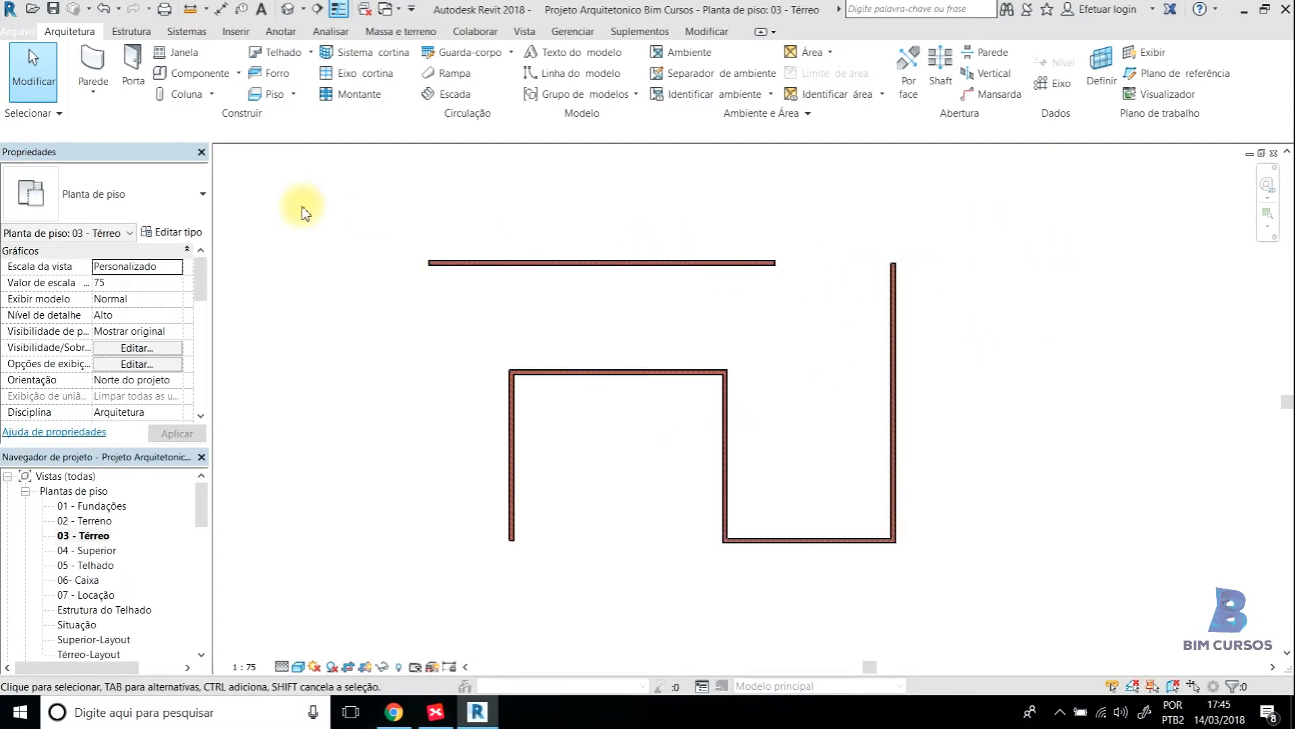
{"action": "left_click", "coordinate": [519, 262]}
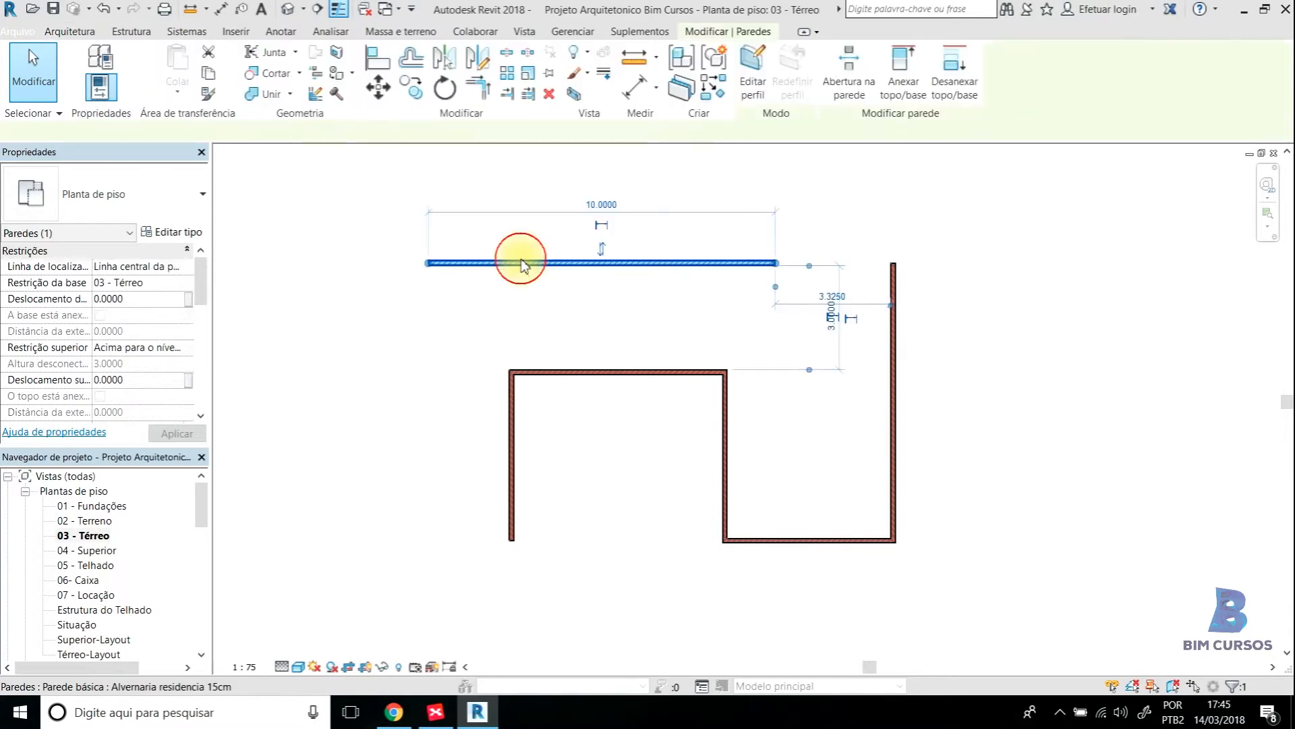
{"action": "left_click", "coordinate": [535, 196]}
Measure the thickness of the upper horizontal wall with an aligned dimension between its two faces, without placing it
{"action": "left_click", "coordinate": [223, 10]}
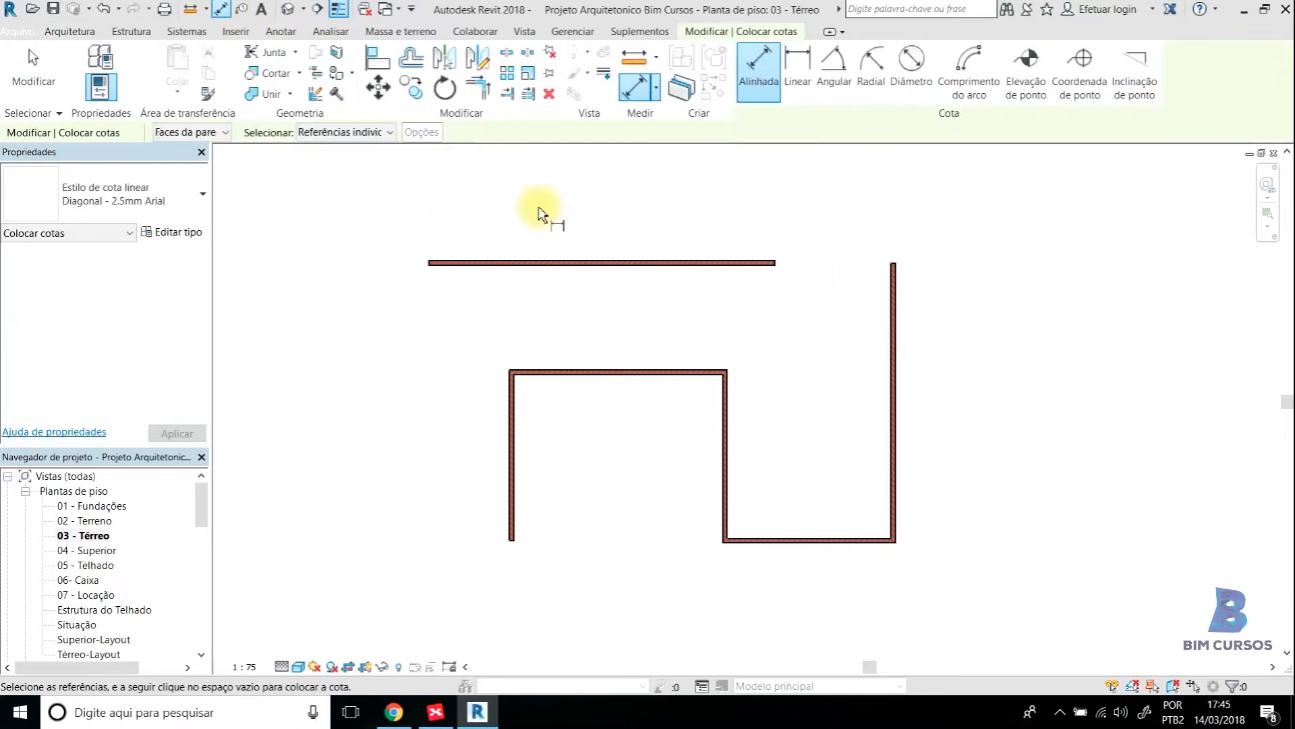
{"action": "scroll", "coordinate": [540, 233], "scroll_direction": "up", "scroll_amount": 2}
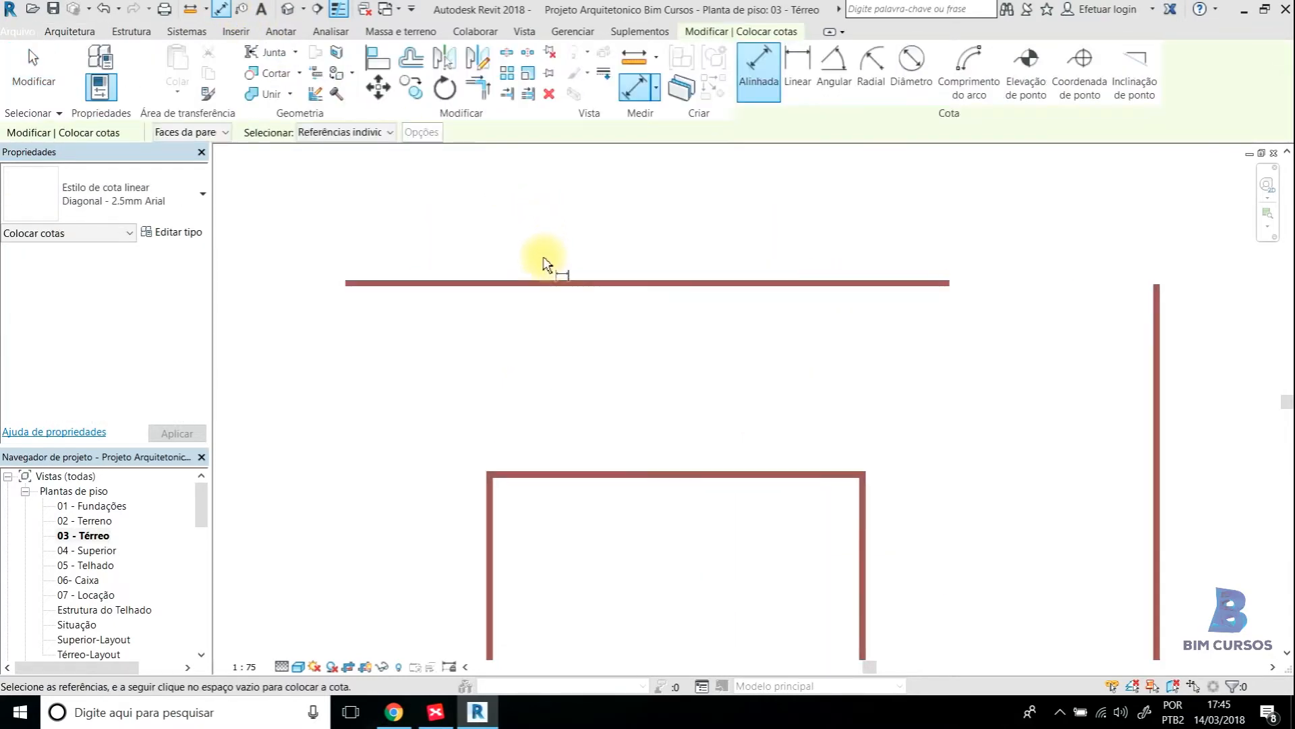
{"action": "left_click", "coordinate": [554, 297]}
{"action": "scroll", "coordinate": [567, 294], "scroll_direction": "up", "scroll_amount": 2}
{"action": "scroll", "coordinate": [587, 307], "scroll_direction": "down", "scroll_amount": 3}
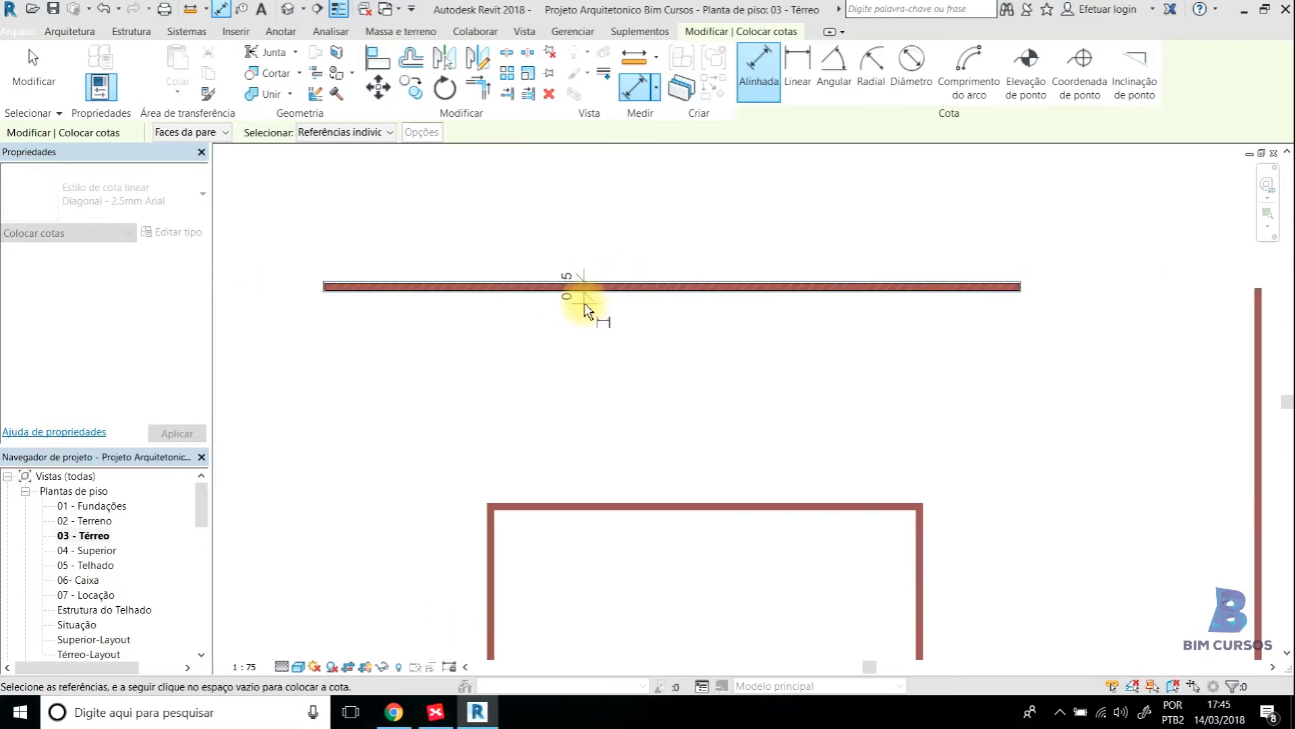
{"action": "scroll", "coordinate": [601, 310], "scroll_direction": "up", "scroll_amount": 3}
{"action": "scroll", "coordinate": [790, 368], "scroll_direction": "down", "scroll_amount": 3}
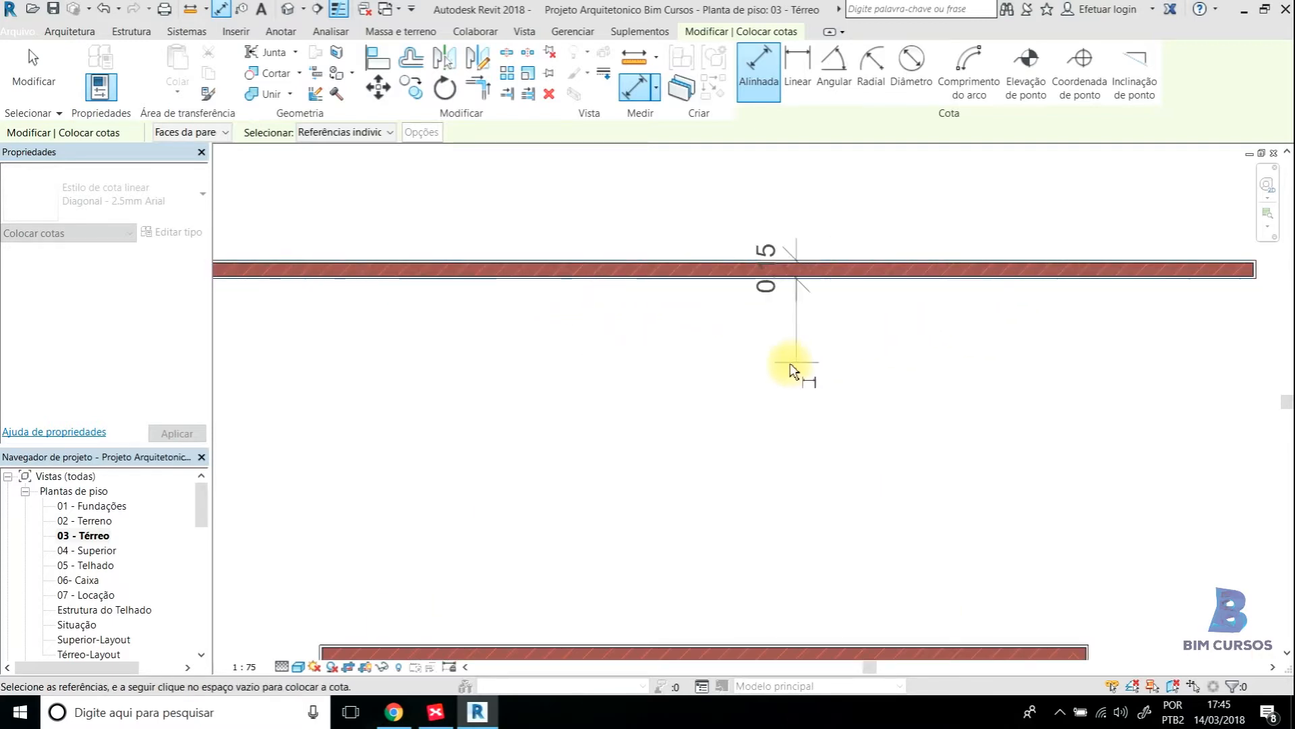
{"action": "scroll", "coordinate": [777, 367], "scroll_direction": "down", "scroll_amount": 1}
{"action": "key", "text": "Escape"}
{"action": "key", "text": "Escape"}
{"action": "scroll", "coordinate": [755, 374], "scroll_direction": "down", "scroll_amount": 3}
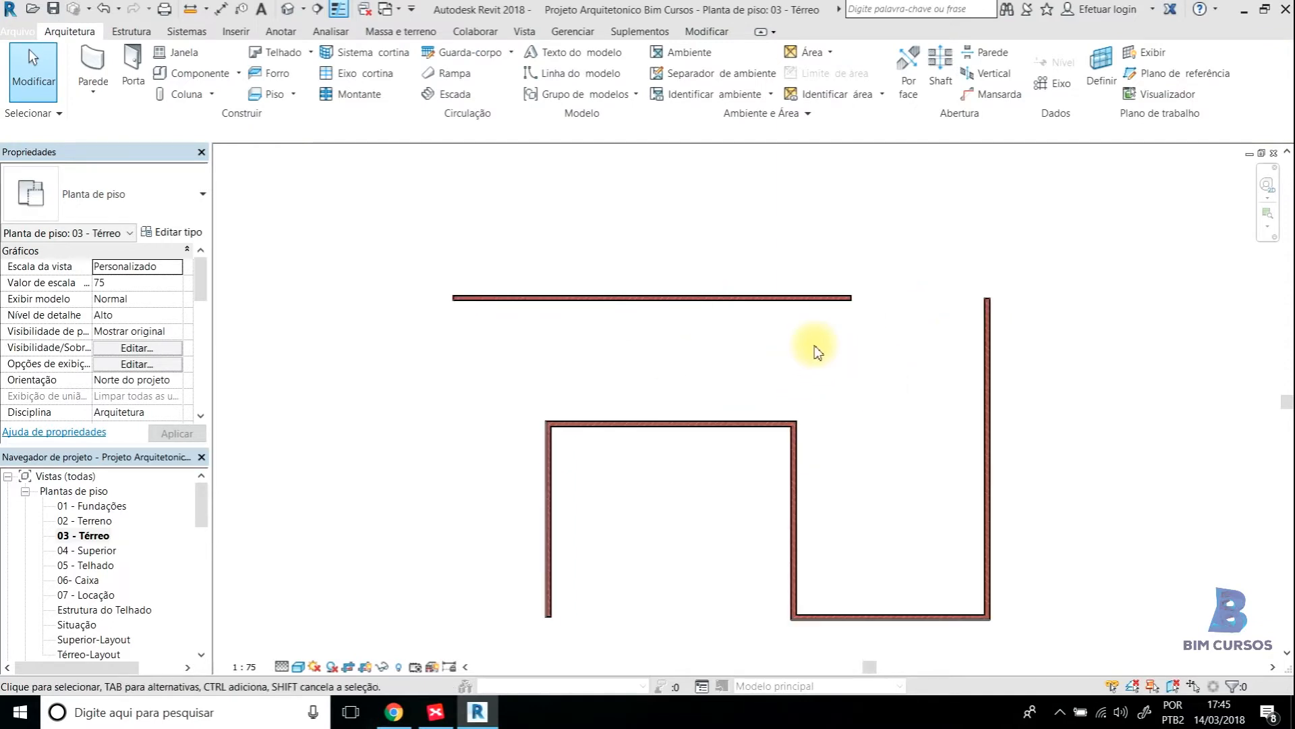
{"action": "middle_click_drag", "start_coordinate": [678, 363], "coordinate": [671, 349]}
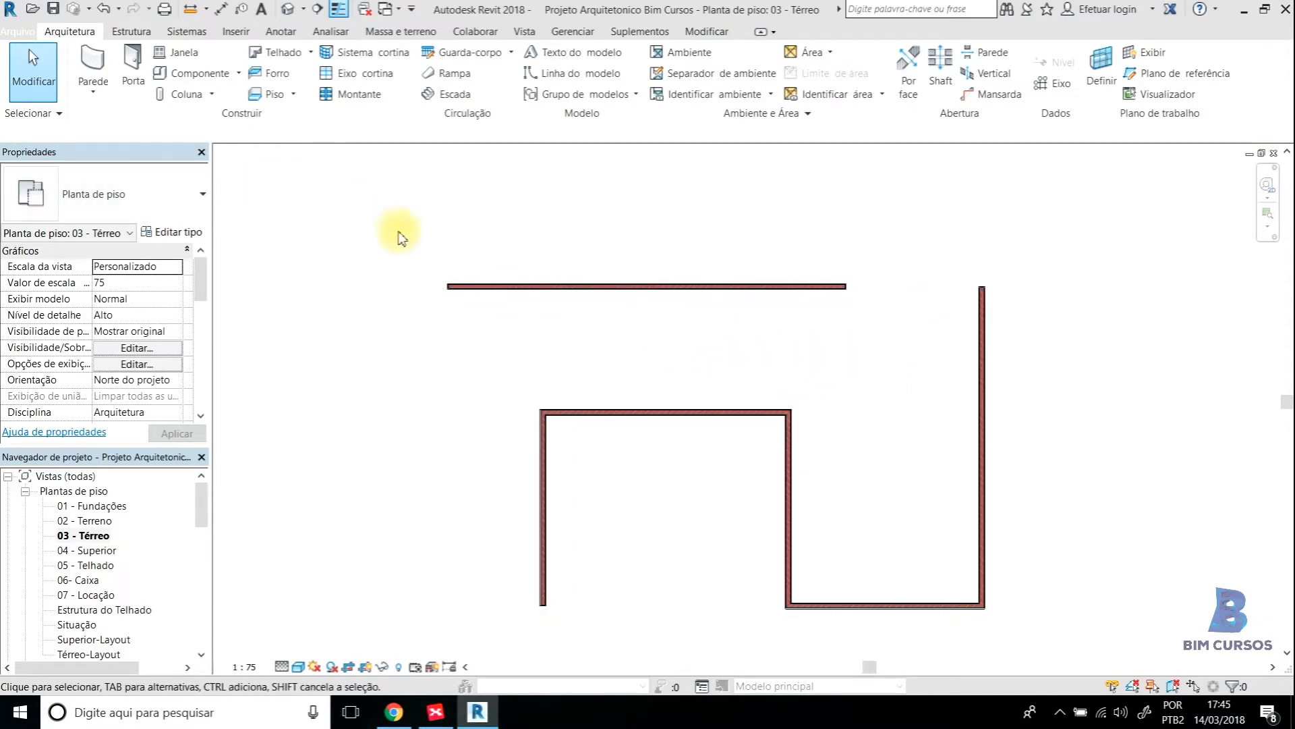
{"action": "left_click_drag", "start_coordinate": [395, 213], "coordinate": [938, 231]}
{"action": "left_click_drag", "start_coordinate": [1032, 214], "coordinate": [963, 245]}
{"action": "middle_click_drag", "start_coordinate": [454, 236], "coordinate": [454, 219]}
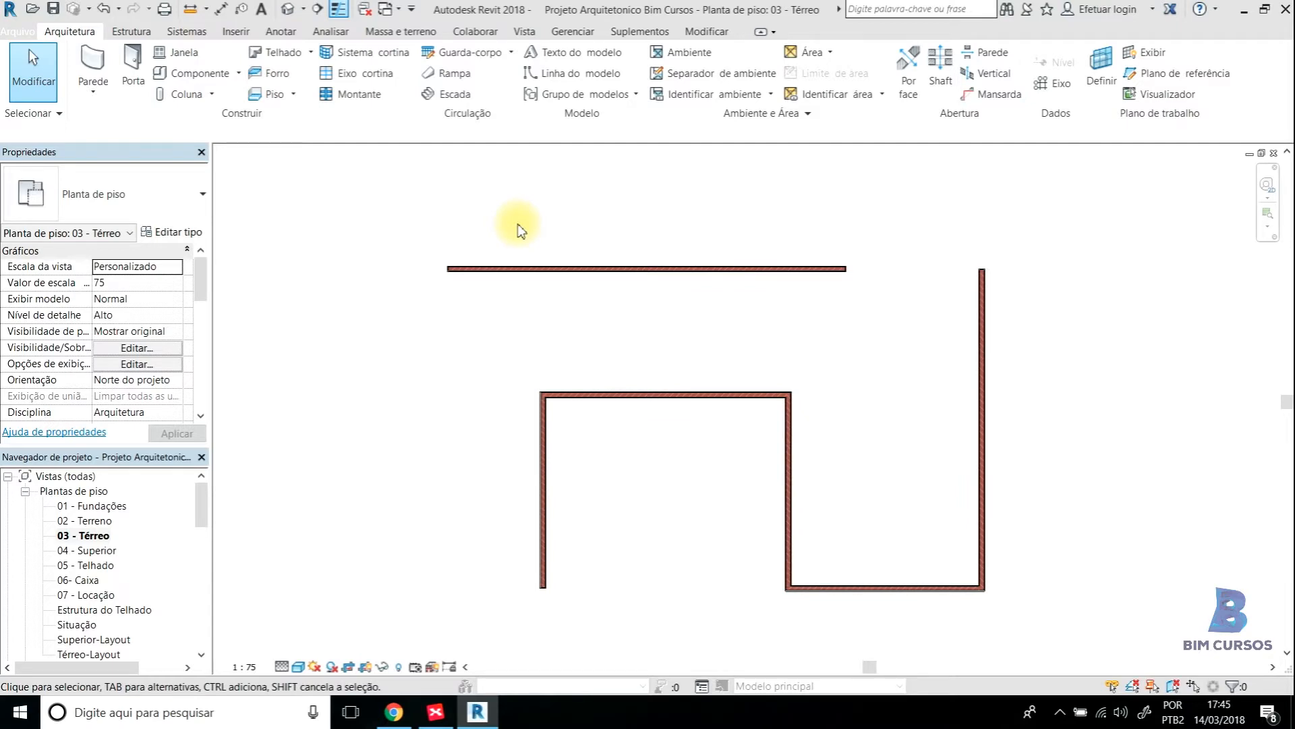
Start the Wall tool and choose the basic wall type Alvernaria residencia 13cm
{"action": "left_click", "coordinate": [96, 64]}
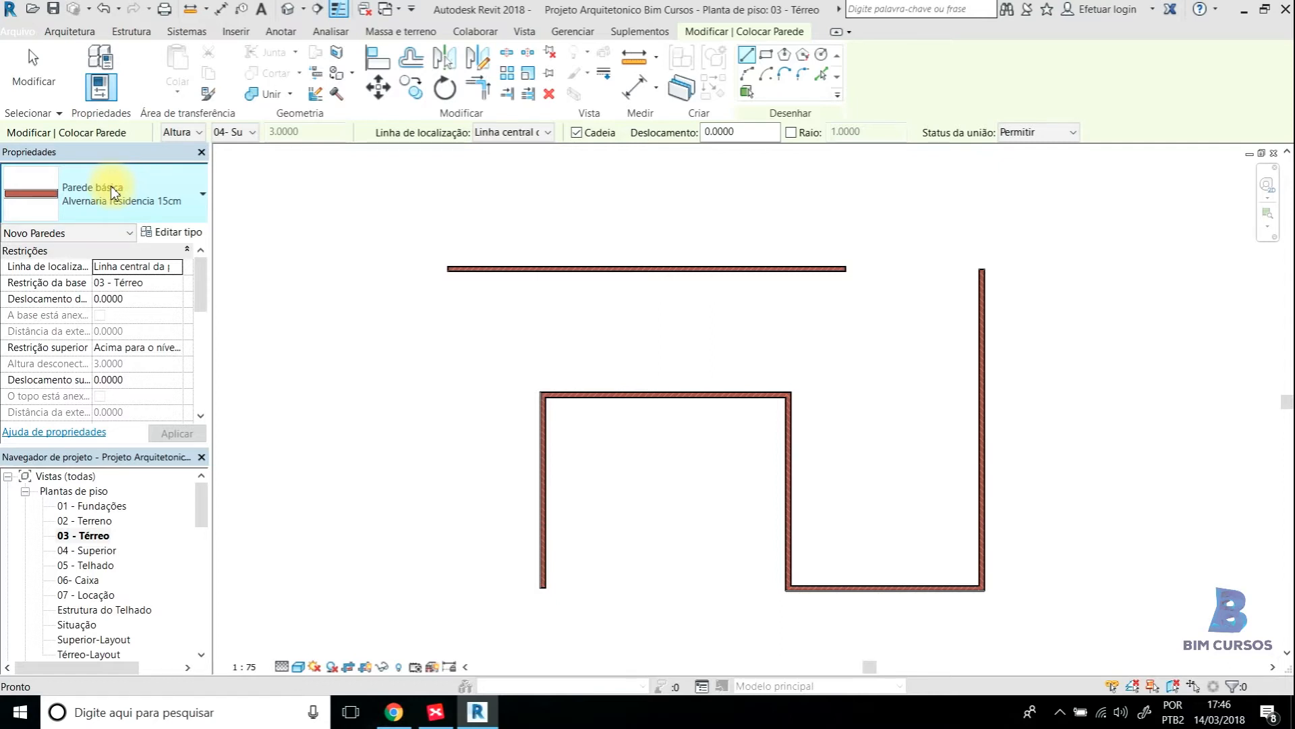
{"action": "left_click", "coordinate": [112, 192]}
{"action": "scroll", "coordinate": [105, 311], "scroll_direction": "down", "scroll_amount": 1}
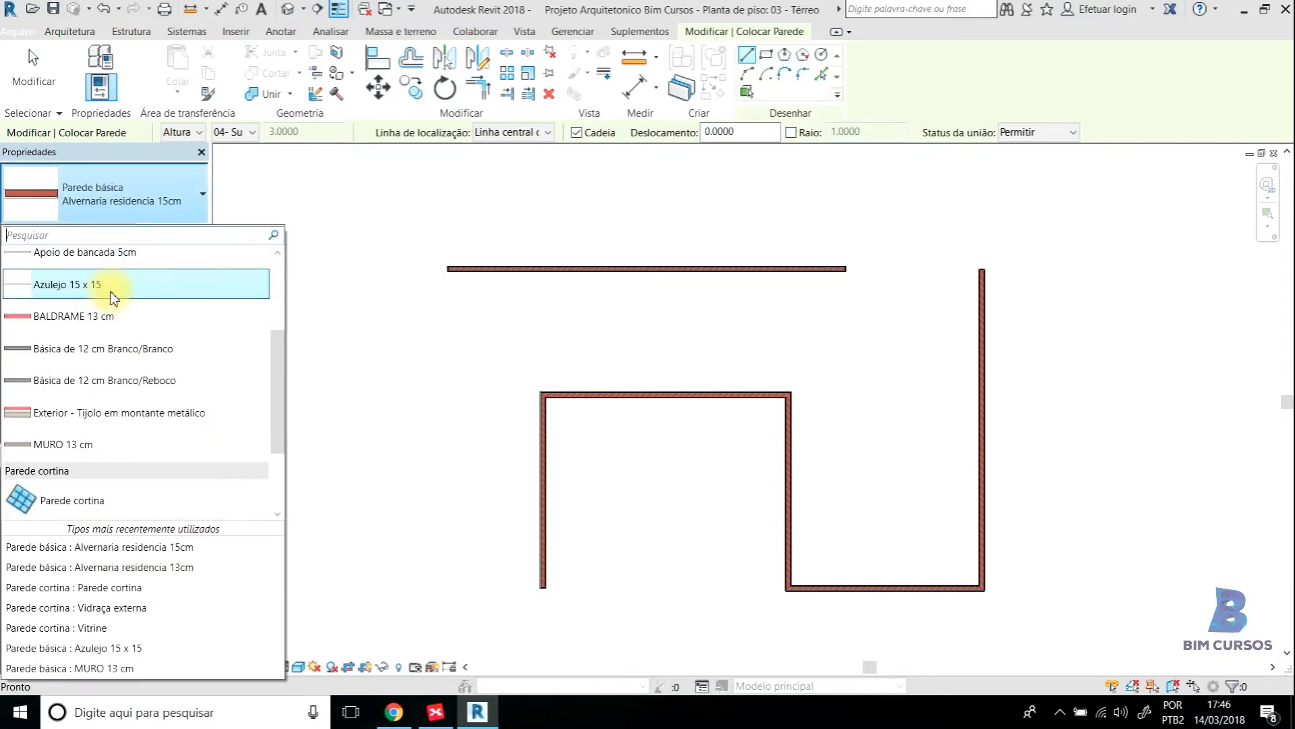
{"action": "scroll", "coordinate": [107, 296], "scroll_direction": "down", "scroll_amount": 1}
{"action": "scroll", "coordinate": [108, 296], "scroll_direction": "up", "scroll_amount": 5}
{"action": "scroll", "coordinate": [113, 310], "scroll_direction": "down", "scroll_amount": 4}
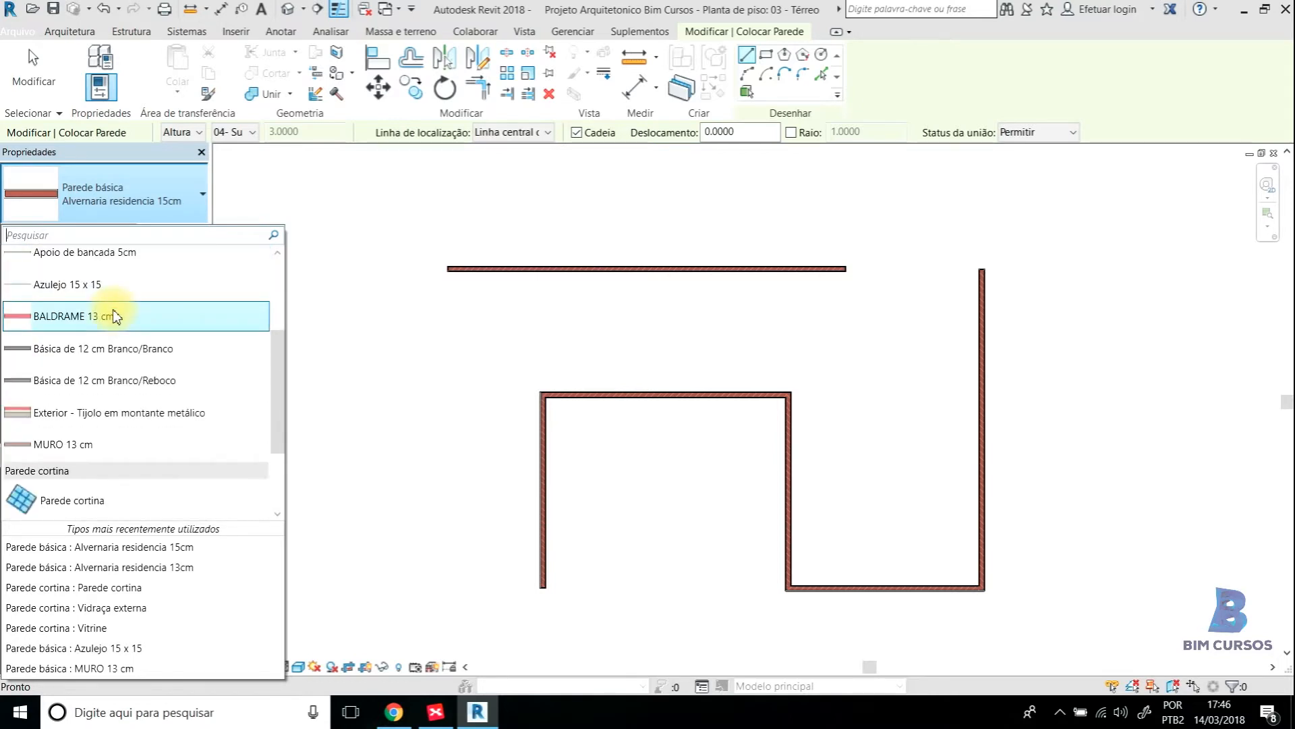
{"action": "scroll", "coordinate": [110, 317], "scroll_direction": "up", "scroll_amount": 5}
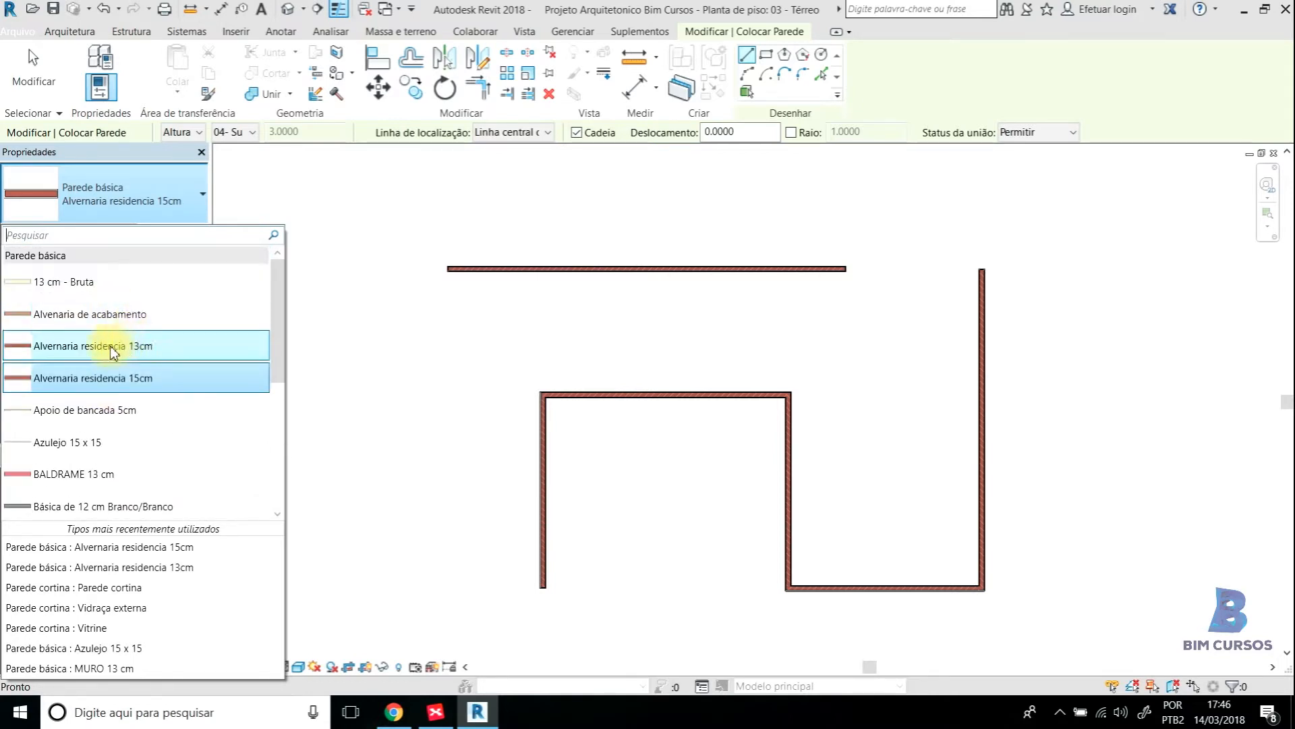
{"action": "left_click", "coordinate": [107, 348]}
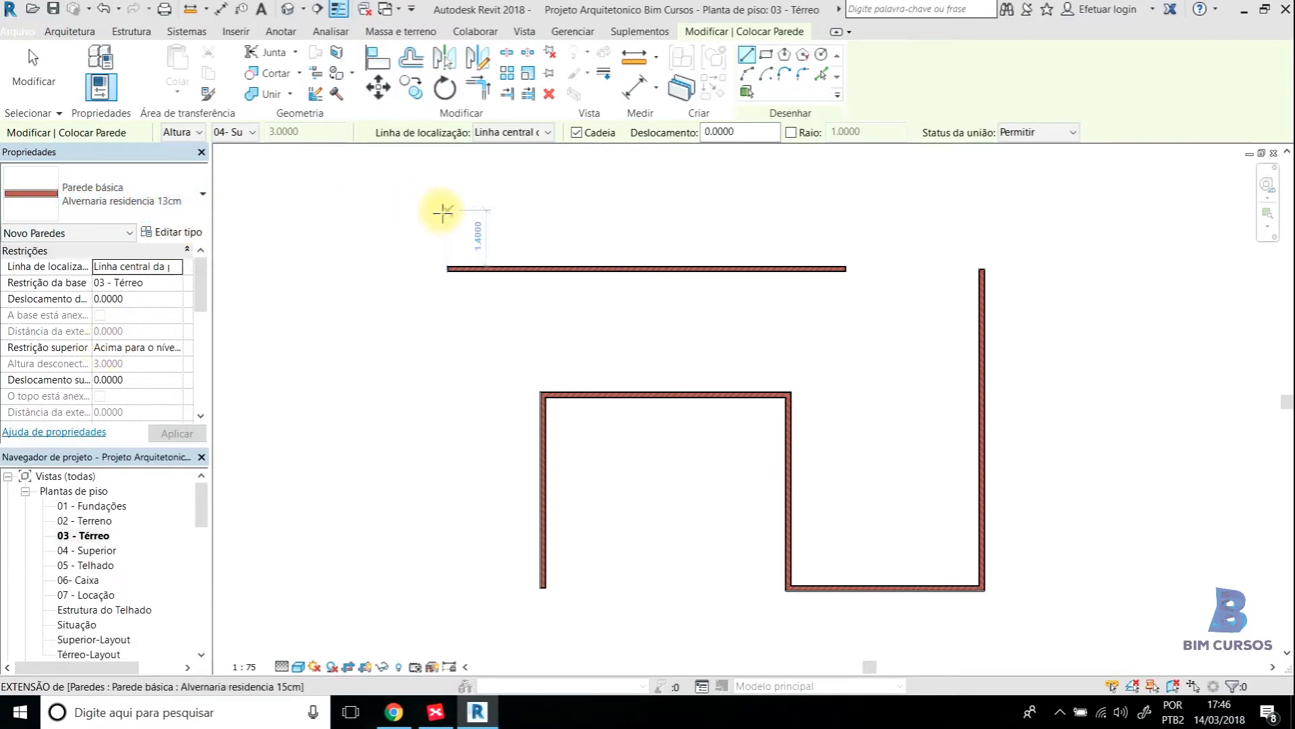
{"action": "left_click", "coordinate": [149, 200]}
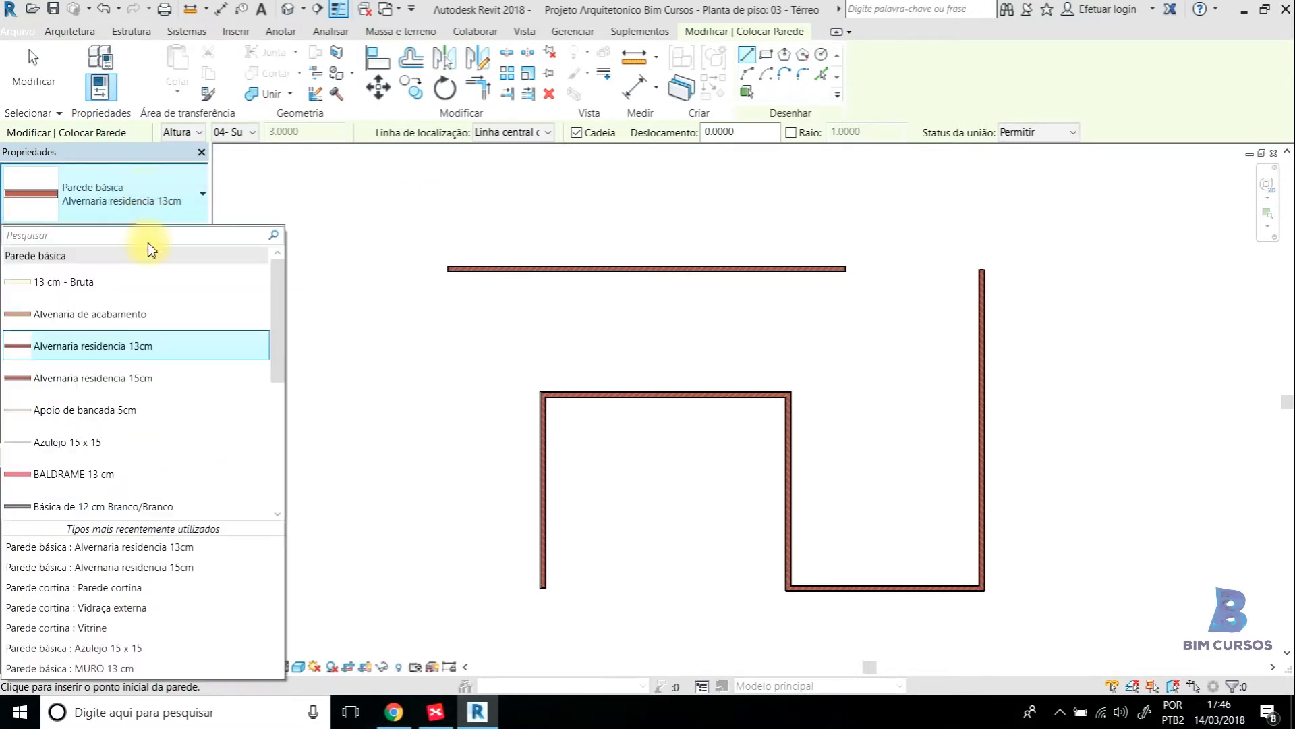
{"action": "scroll", "coordinate": [122, 369], "scroll_direction": "down", "scroll_amount": 1}
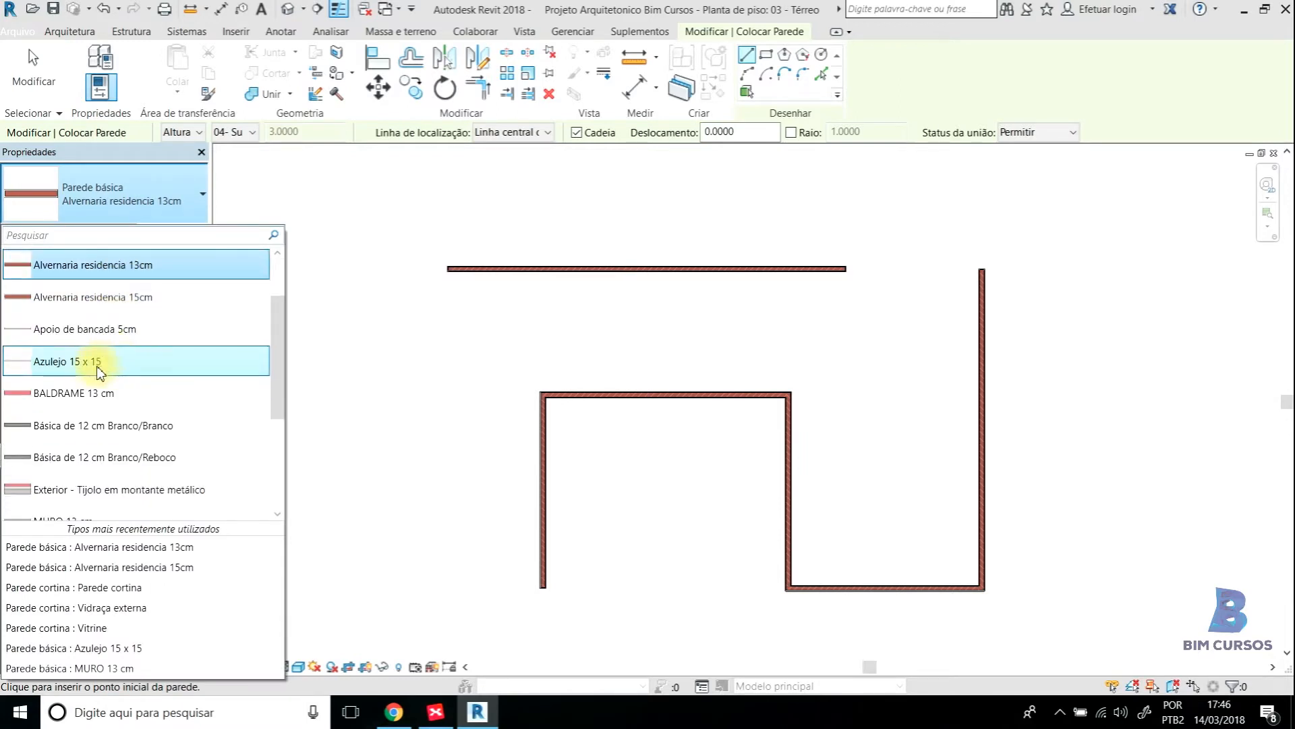
{"action": "left_click", "coordinate": [146, 198]}
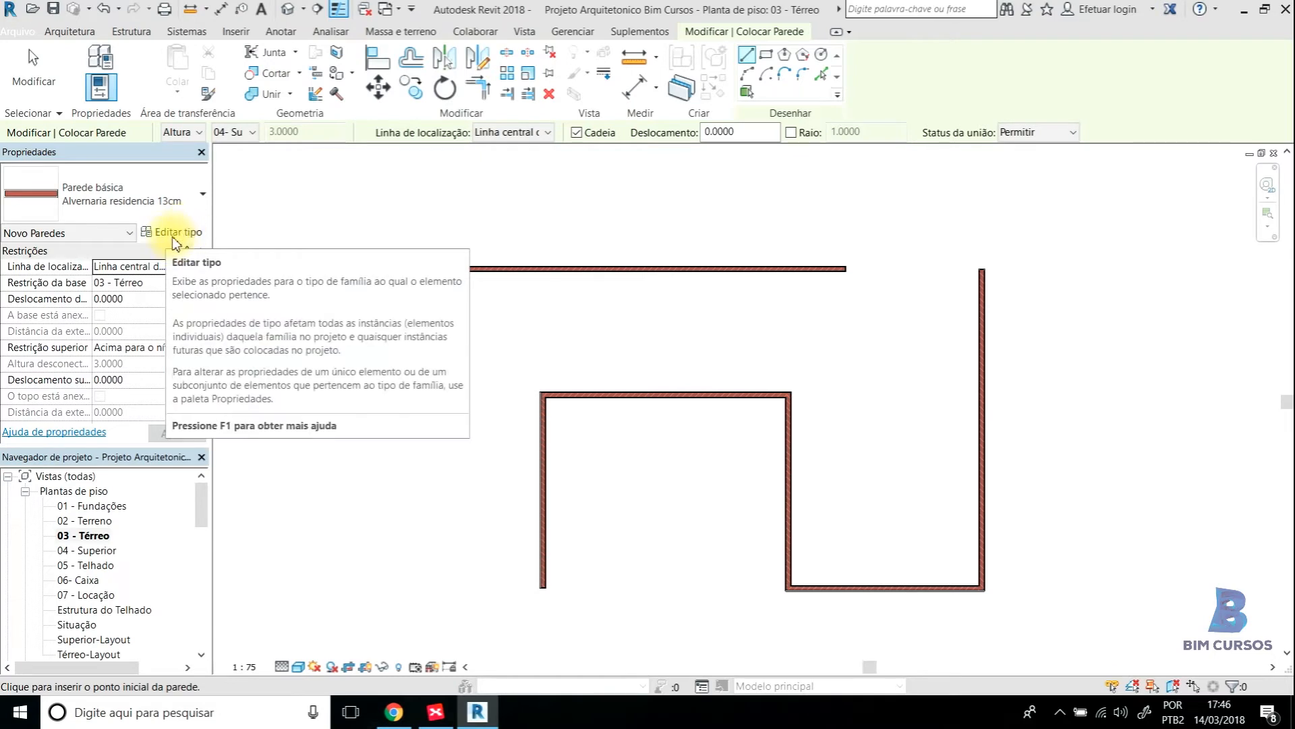
Duplicate the Alvernaria residencia 13cm wall type under the name Alvernaria residencia 20cm
{"action": "left_click", "coordinate": [177, 234]}
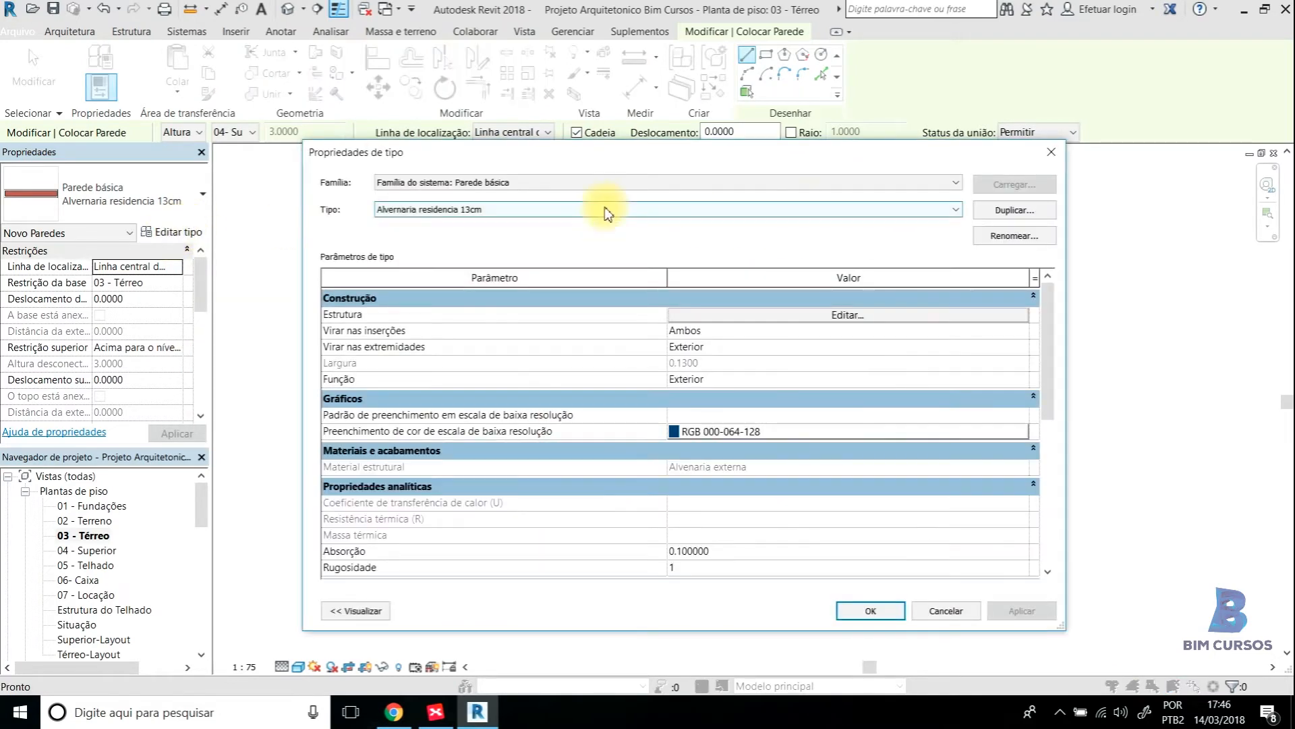
{"action": "left_click", "coordinate": [998, 236]}
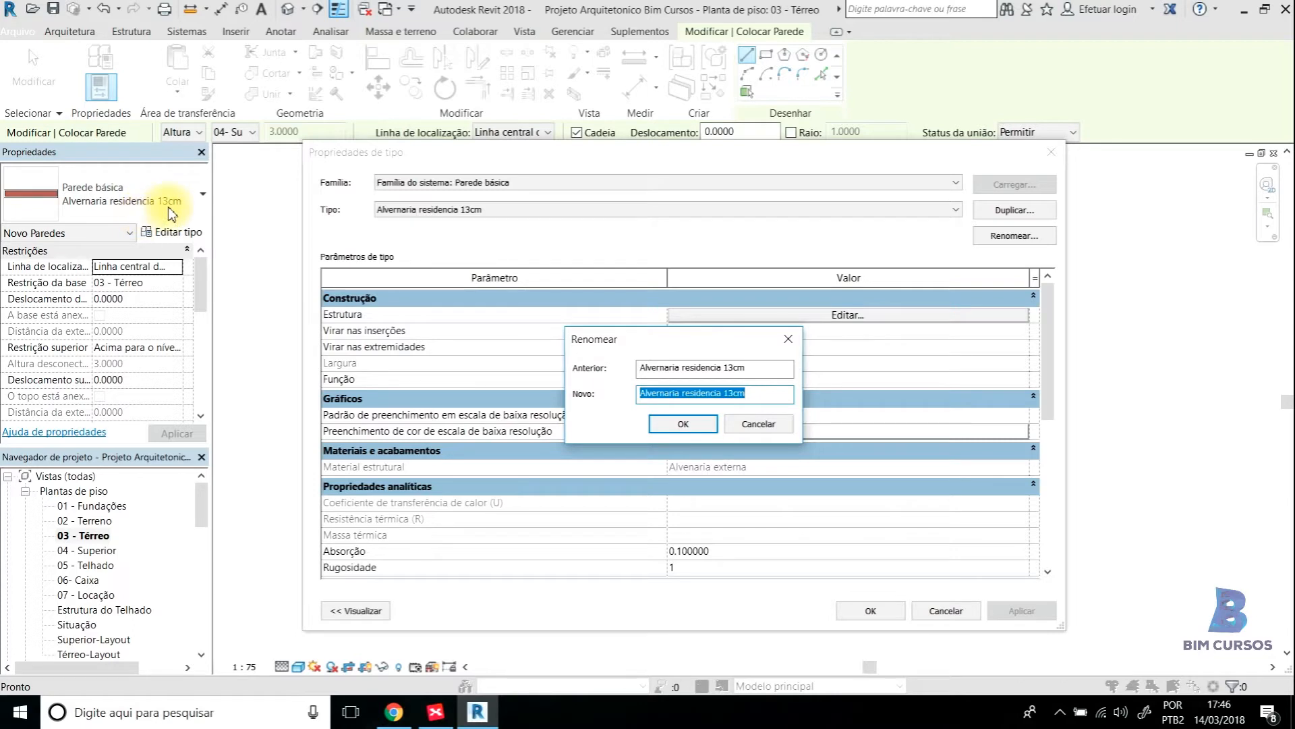
{"action": "left_click", "coordinate": [695, 427]}
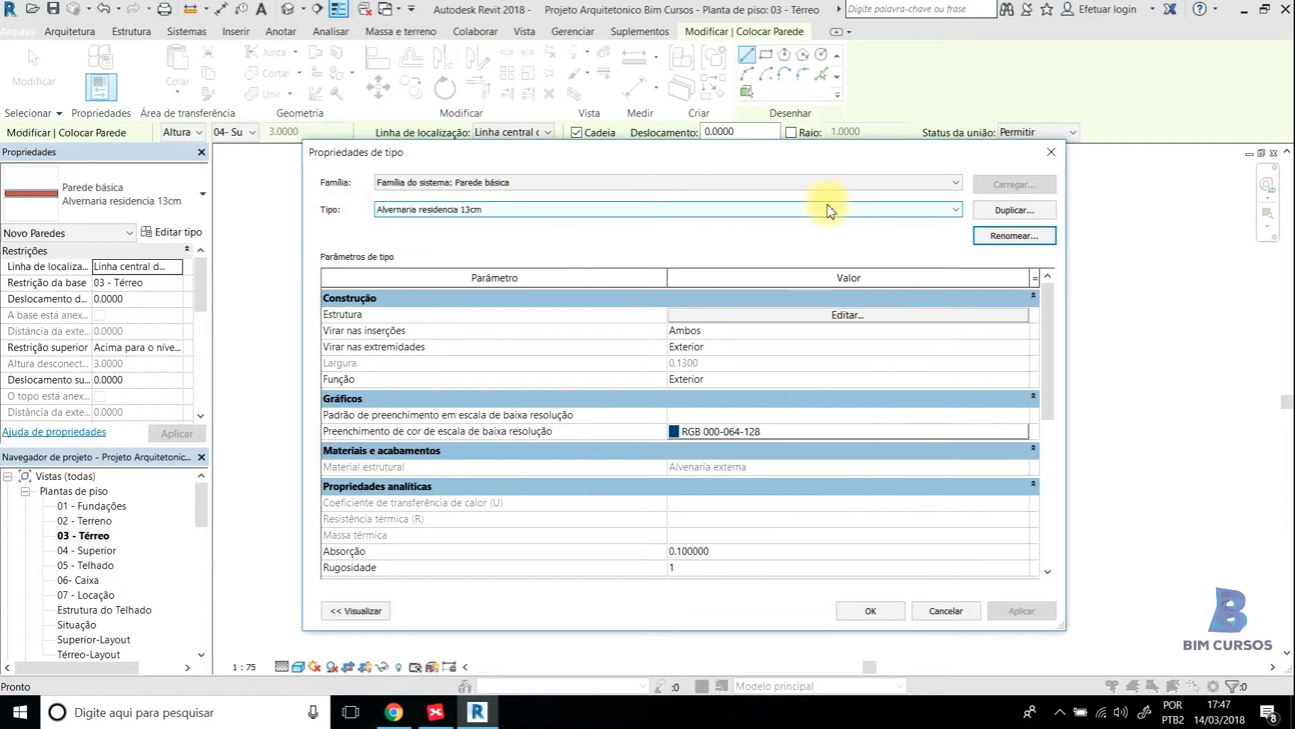
{"action": "left_click", "coordinate": [997, 212]}
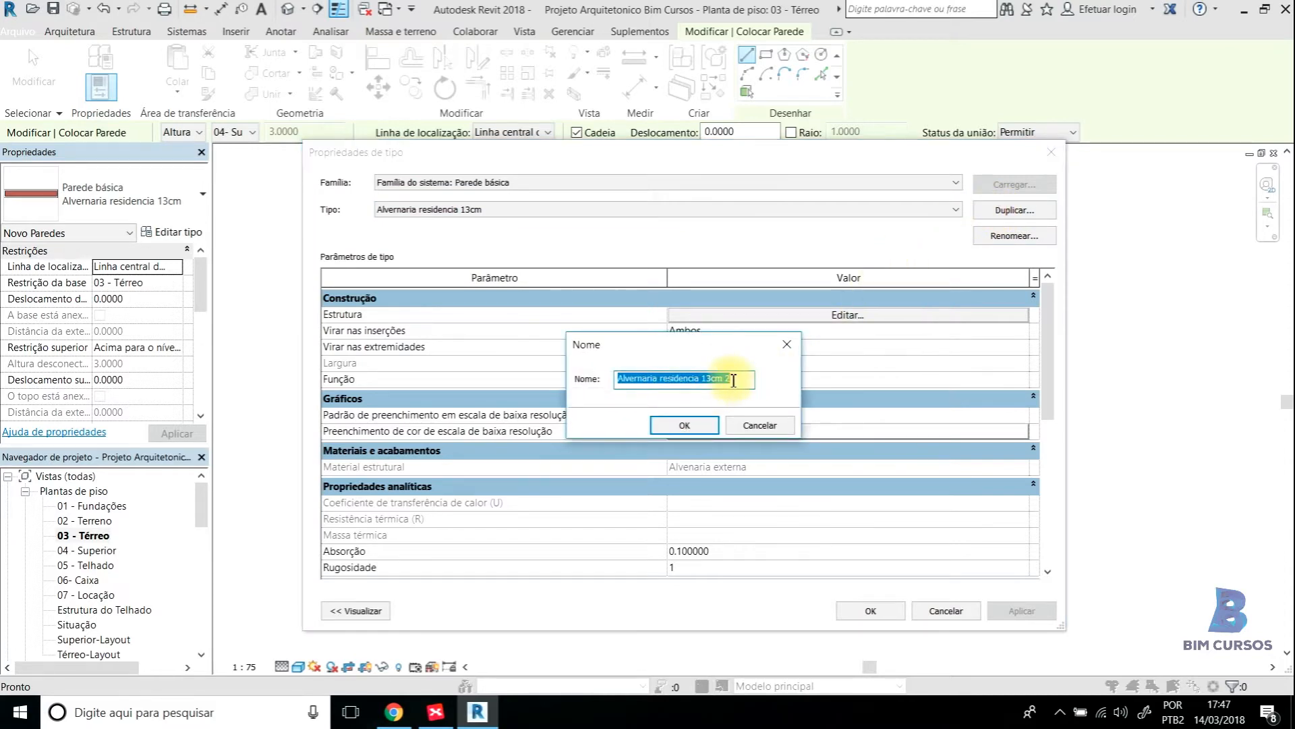
{"action": "left_click", "coordinate": [732, 380]}
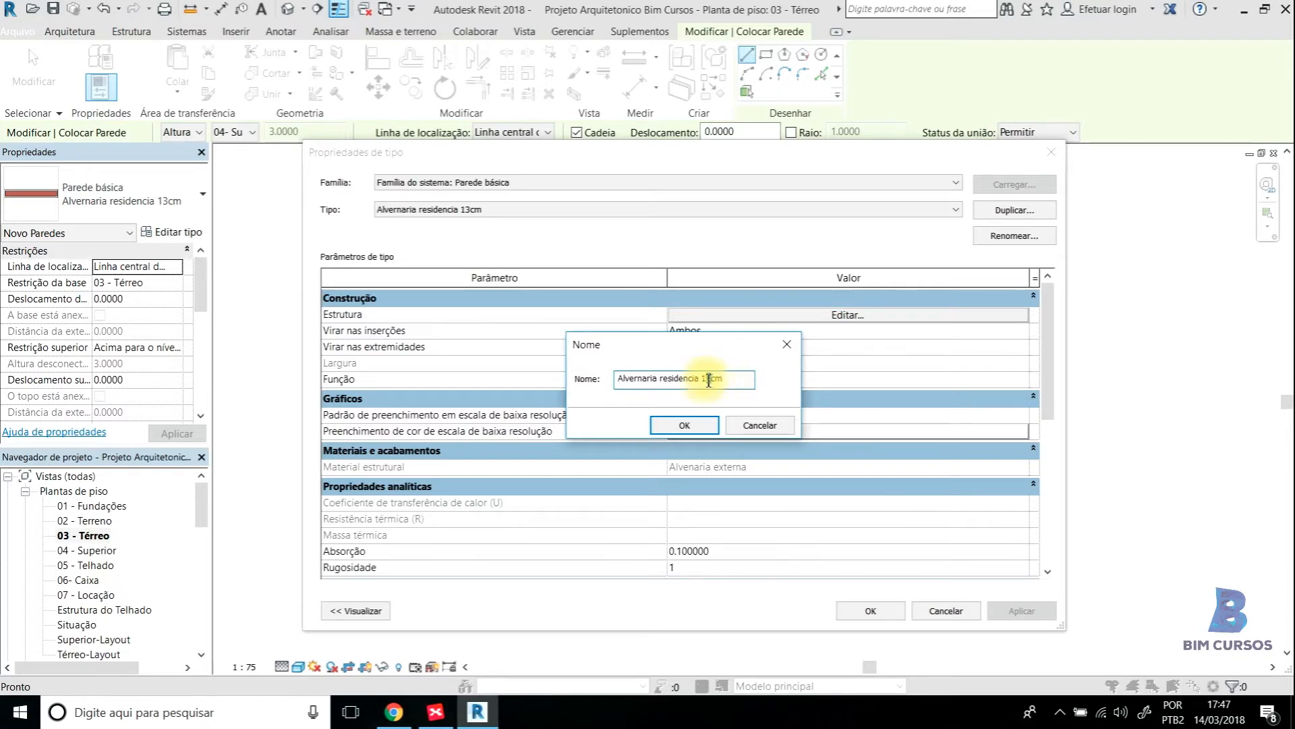
{"action": "left_click", "coordinate": [710, 423]}
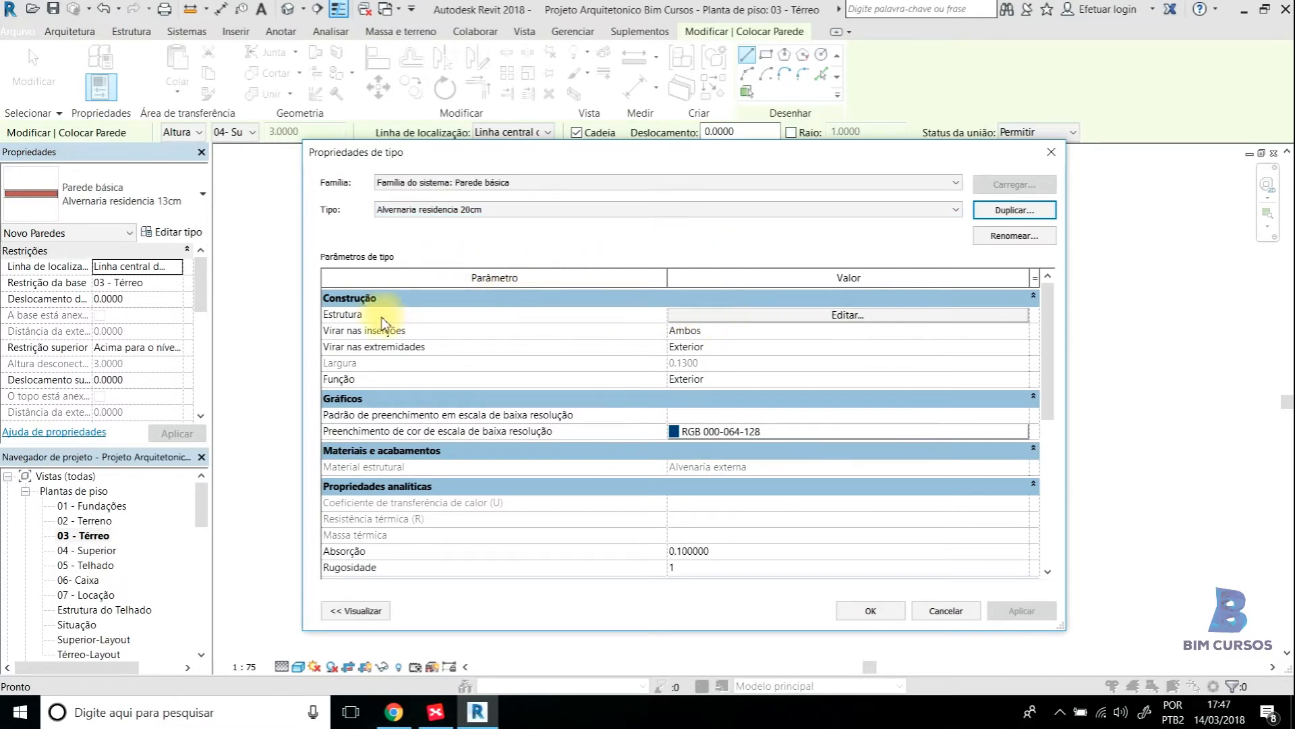
Open the new wall type's layer structure for editing, then narrow and reposition the assembly window
{"action": "left_click", "coordinate": [713, 315]}
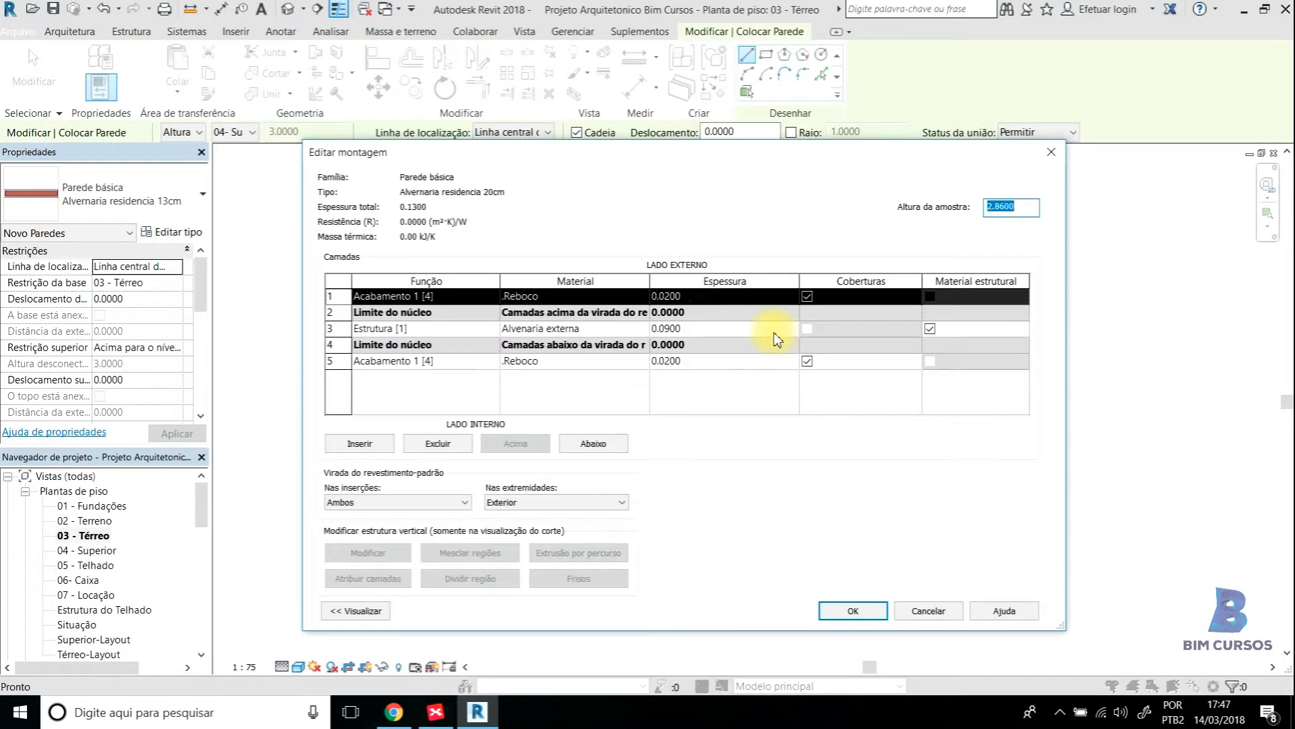
{"action": "left_click", "coordinate": [468, 331]}
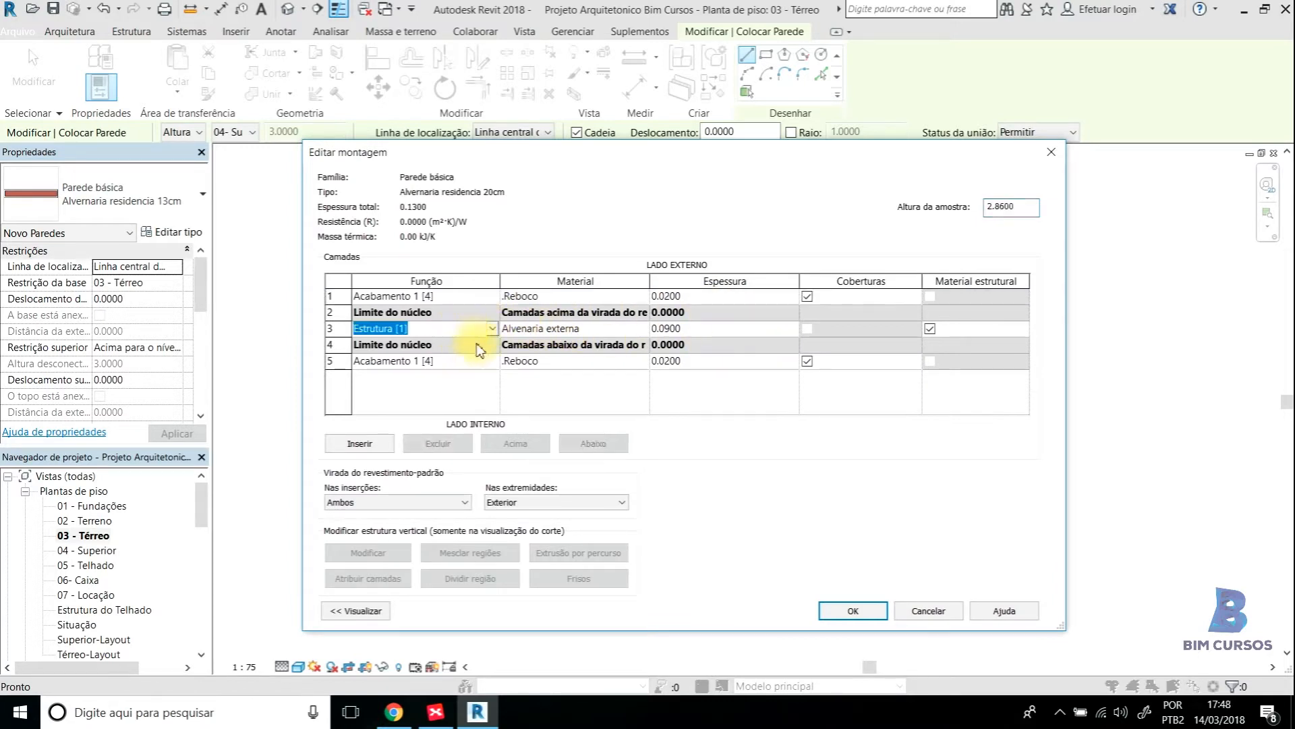
{"action": "left_click", "coordinate": [472, 360]}
{"action": "left_click", "coordinate": [472, 298]}
{"action": "left_click", "coordinate": [468, 329]}
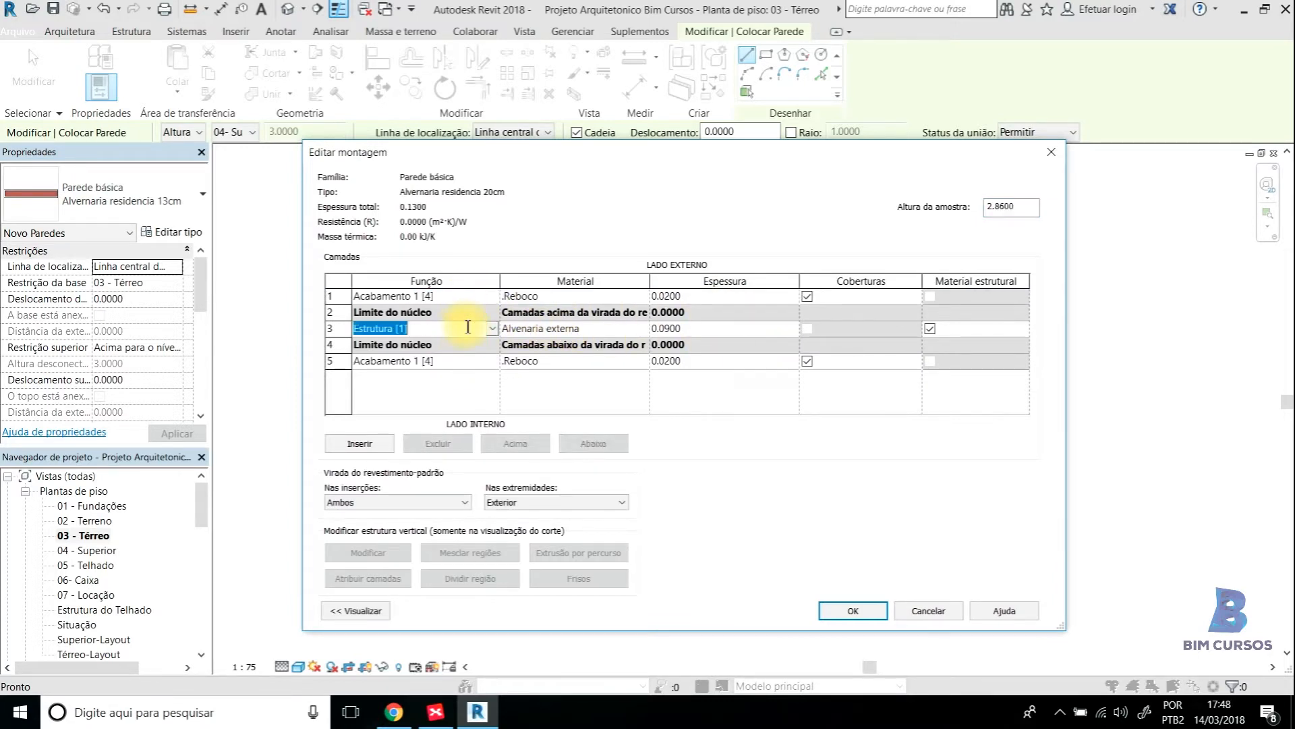
{"action": "left_click_drag", "start_coordinate": [1063, 289], "coordinate": [759, 283]}
{"action": "left_click_drag", "start_coordinate": [518, 158], "coordinate": [770, 162]}
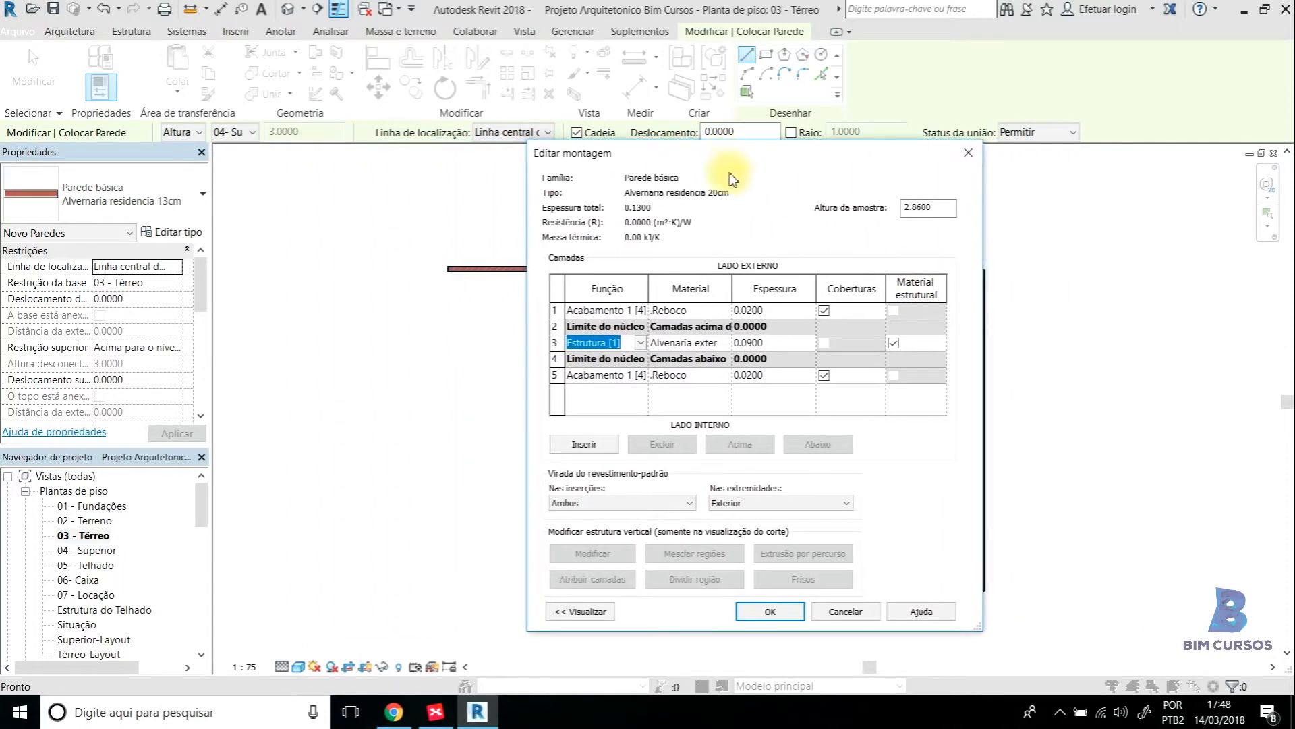
Show the wall assembly preview and set its view to section (Corte)
{"action": "left_click", "coordinate": [570, 612]}
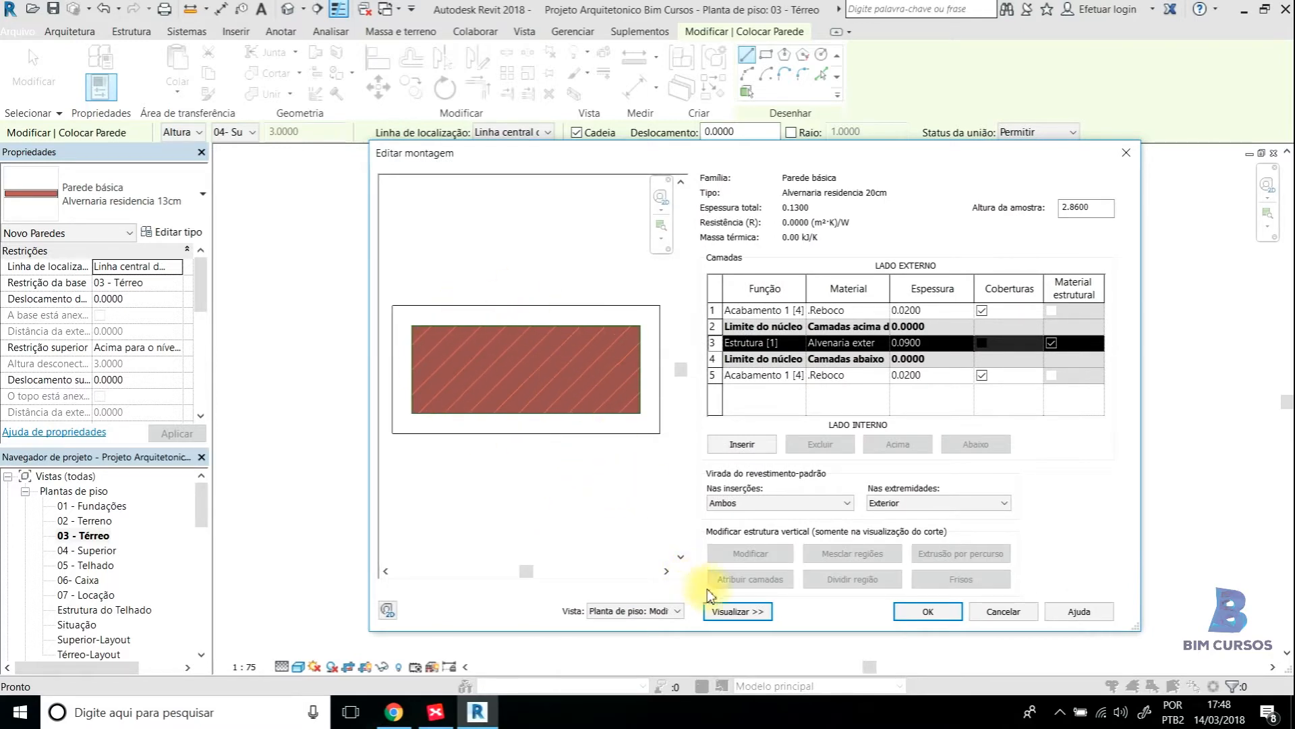
{"action": "left_click", "coordinate": [674, 615]}
{"action": "left_click", "coordinate": [668, 632]}
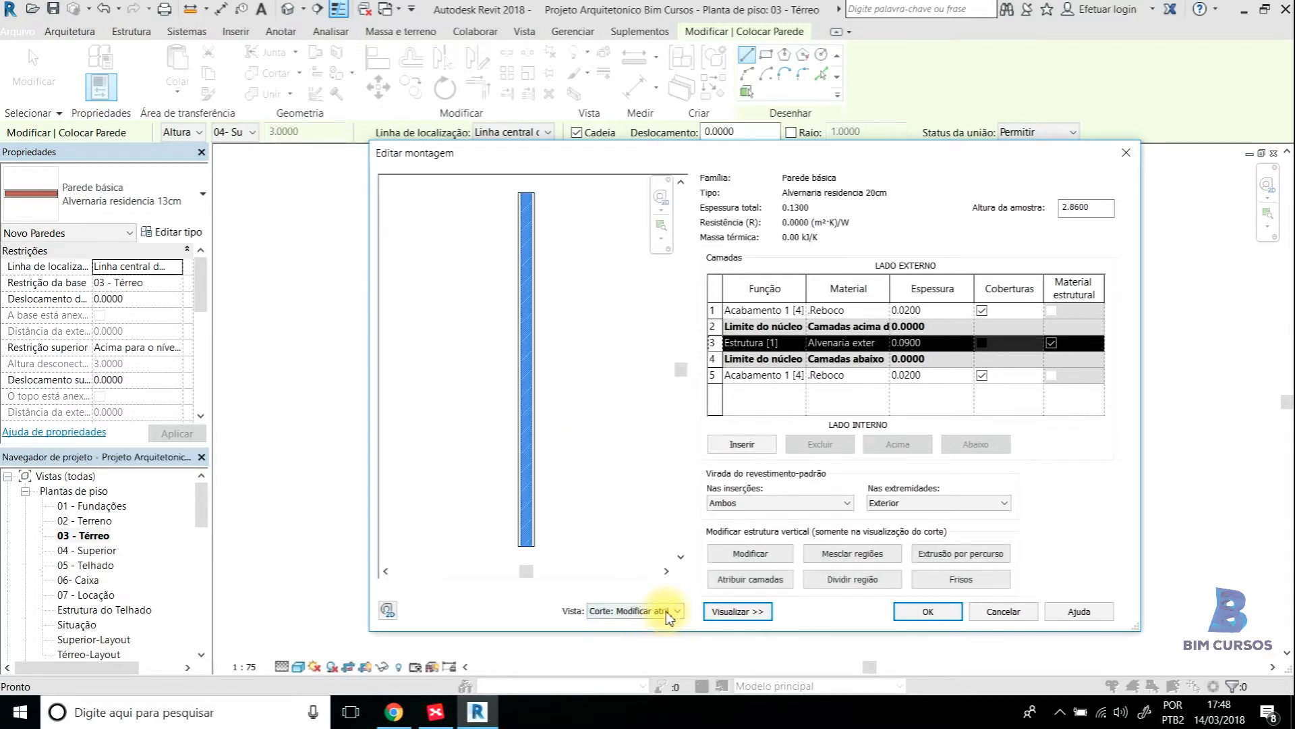
Examine the two plaster finish layers and the masonry structure layer by highlighting each one in the section preview
{"action": "left_click", "coordinate": [860, 345]}
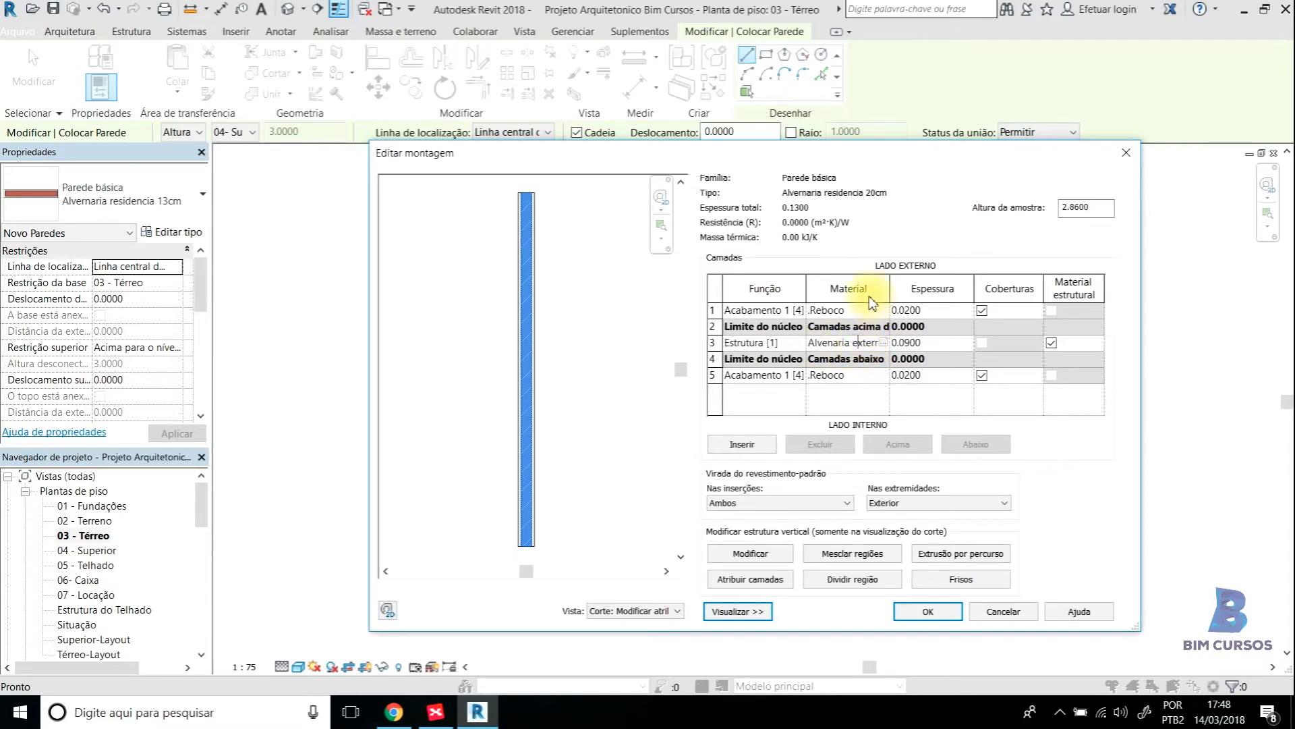
{"action": "left_click", "coordinate": [860, 313]}
{"action": "left_click", "coordinate": [861, 340]}
{"action": "left_click", "coordinate": [863, 377]}
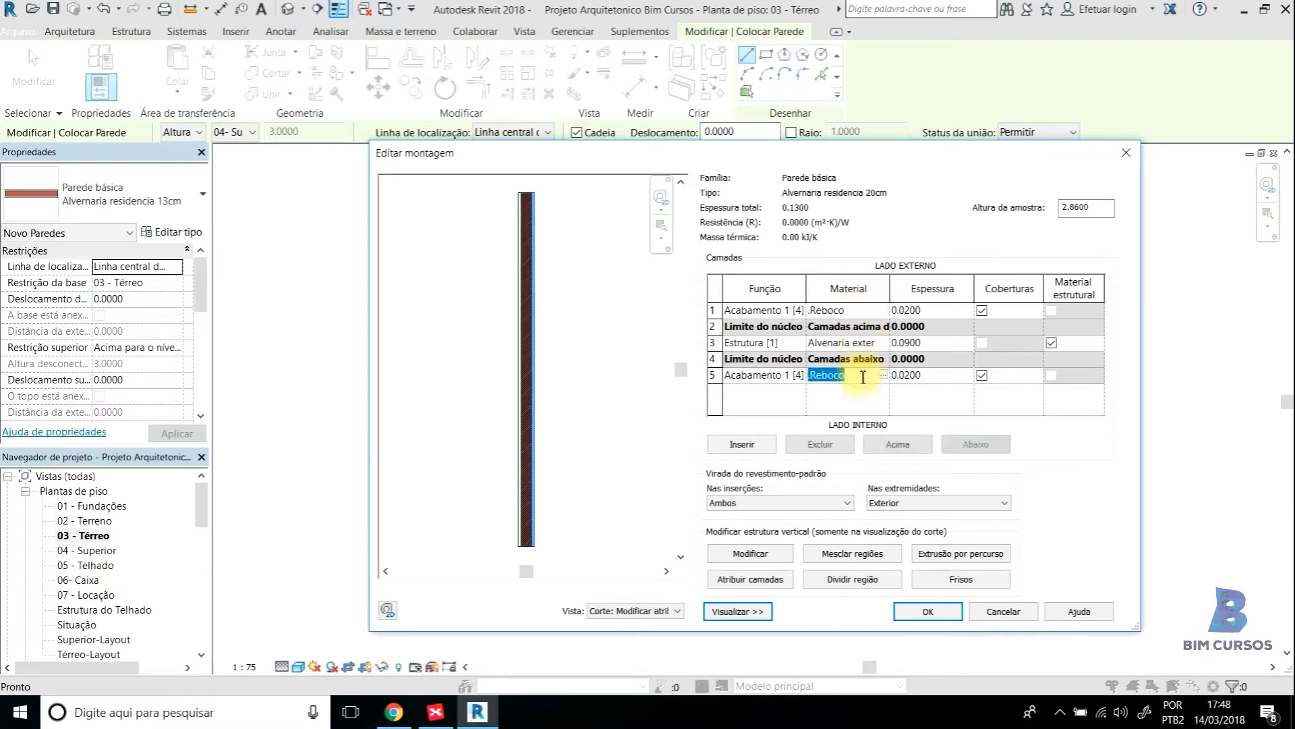
{"action": "left_click", "coordinate": [843, 310]}
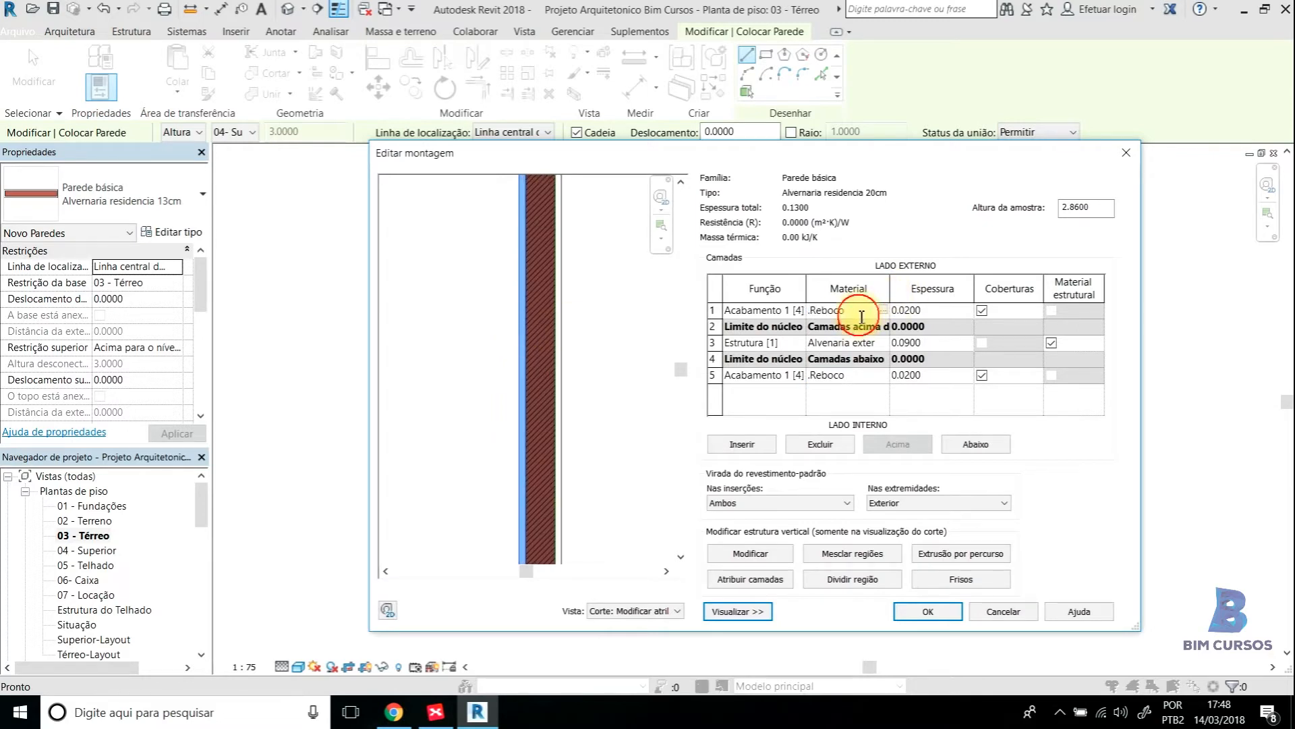
{"action": "left_click", "coordinate": [860, 344]}
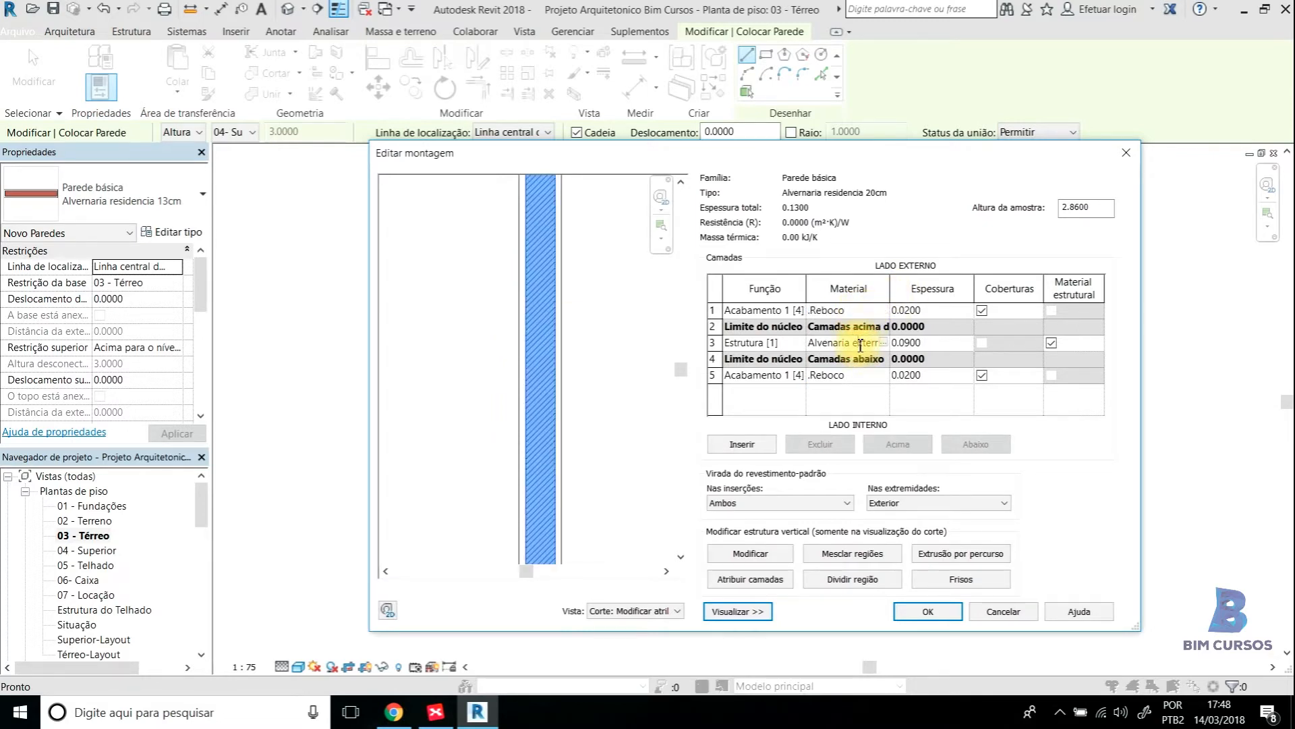
{"action": "left_click", "coordinate": [847, 376]}
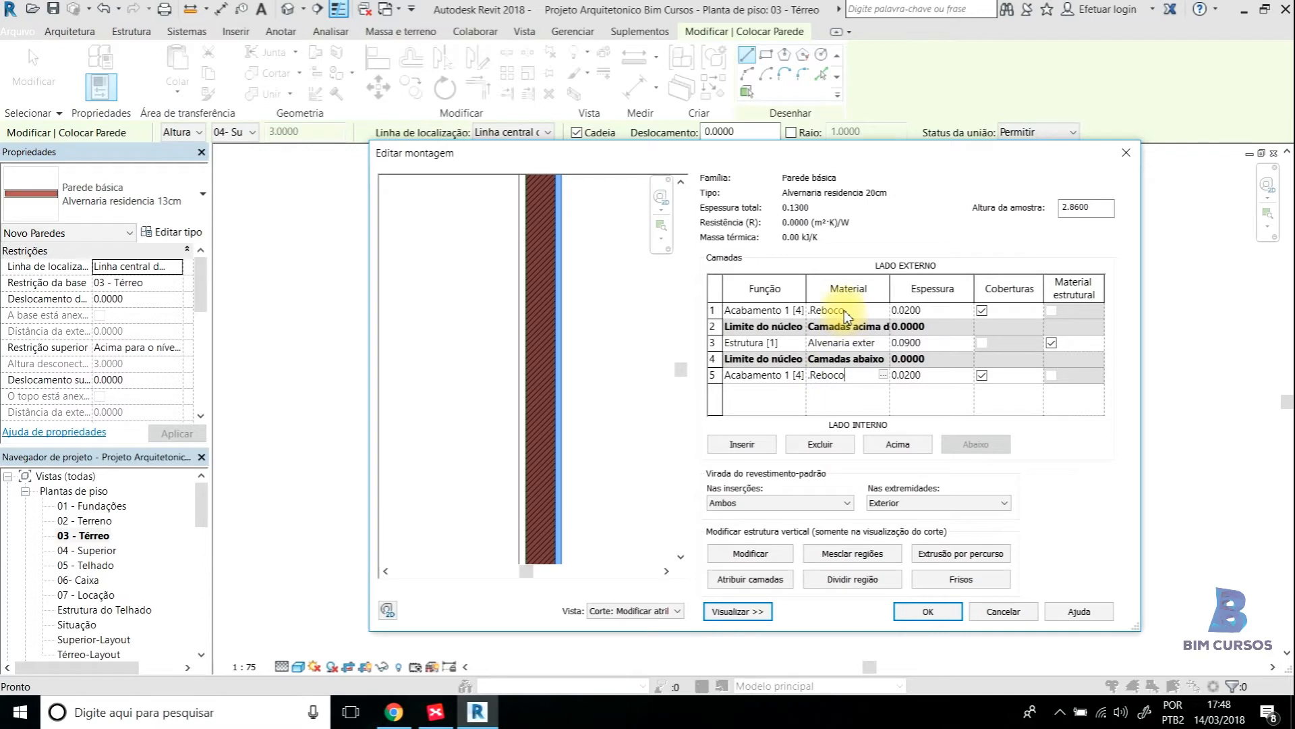
Insert a structure layer between the lower core boundary and the interior plaster, with a thickness of 0.0050
{"action": "left_click", "coordinate": [863, 358]}
{"action": "left_click", "coordinate": [864, 373]}
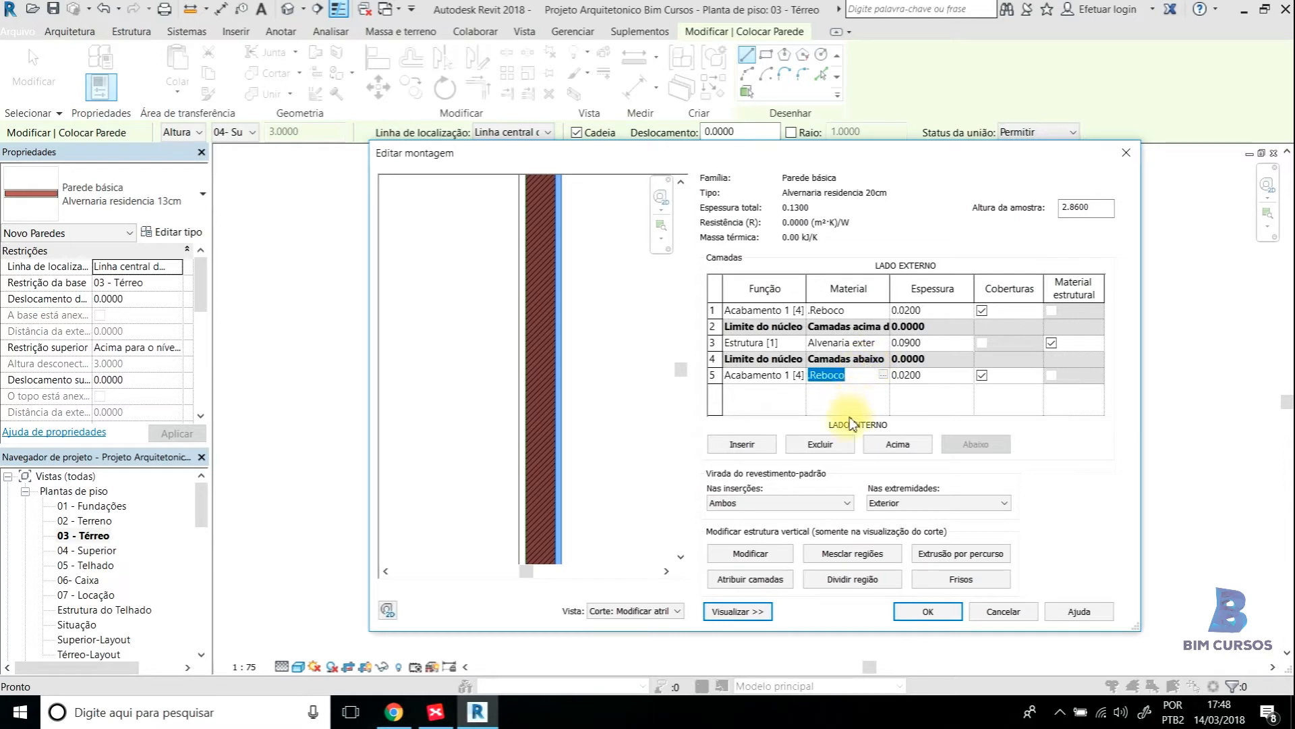
{"action": "left_click", "coordinate": [766, 446]}
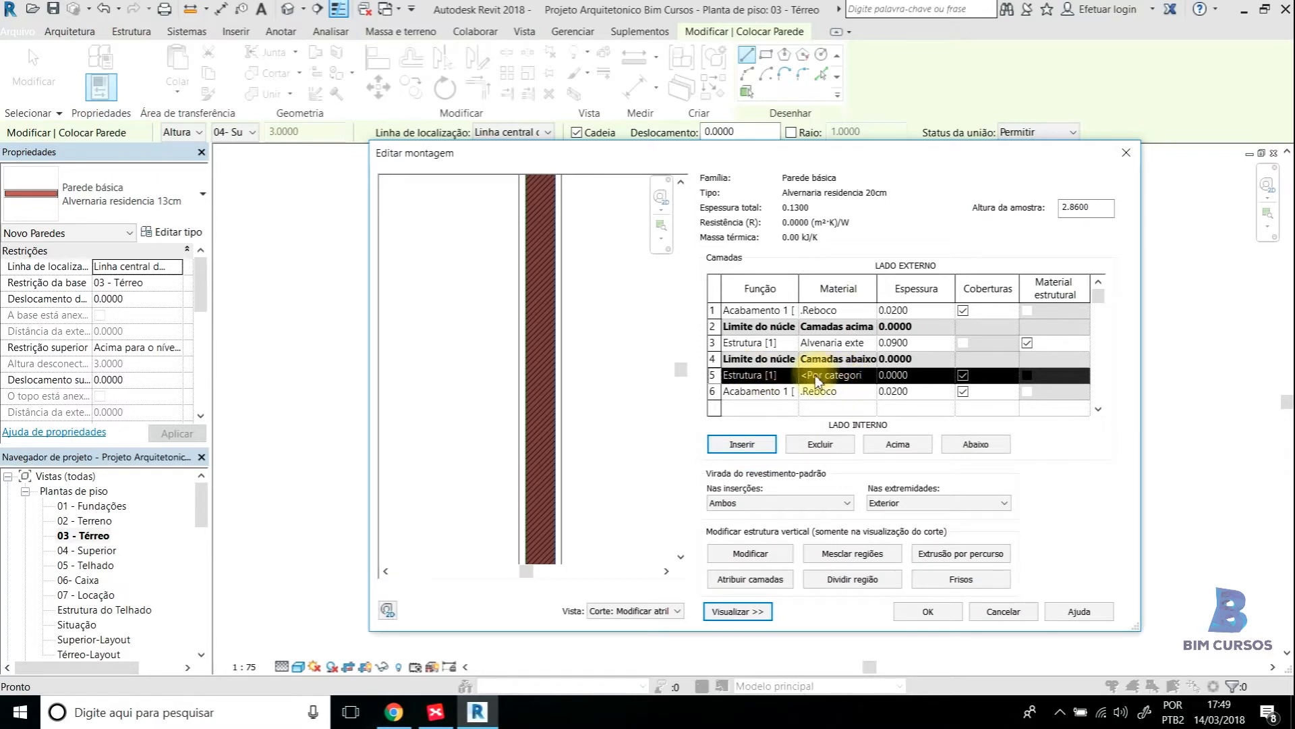
{"action": "left_click", "coordinate": [852, 377]}
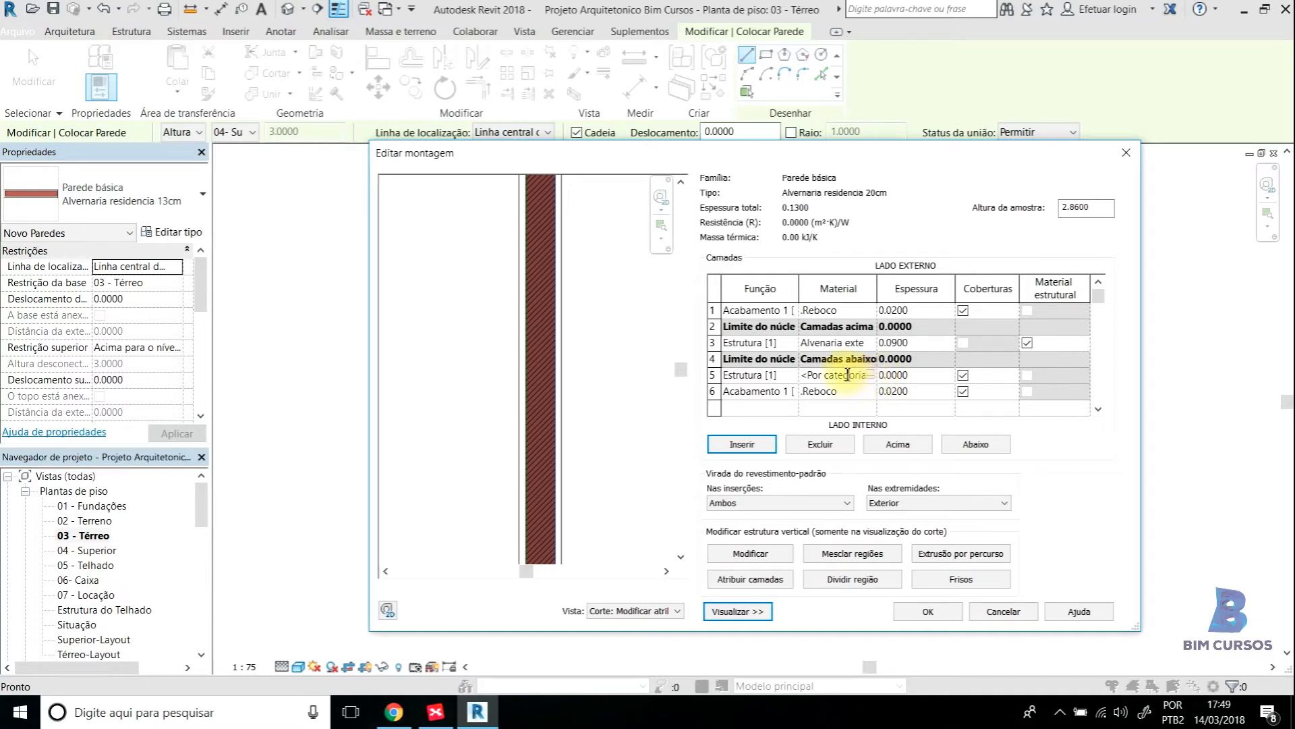
{"action": "left_click", "coordinate": [894, 375]}
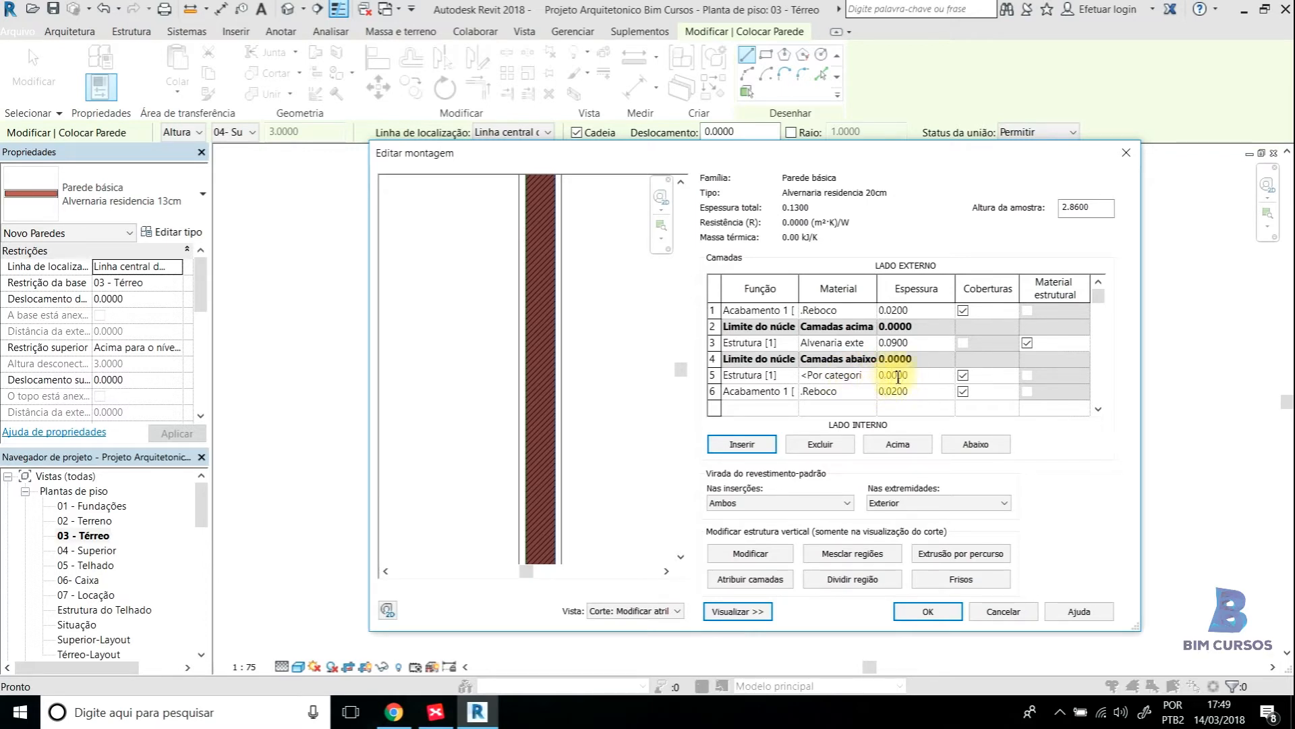
{"action": "left_click_drag", "start_coordinate": [885, 376], "coordinate": [904, 376]}
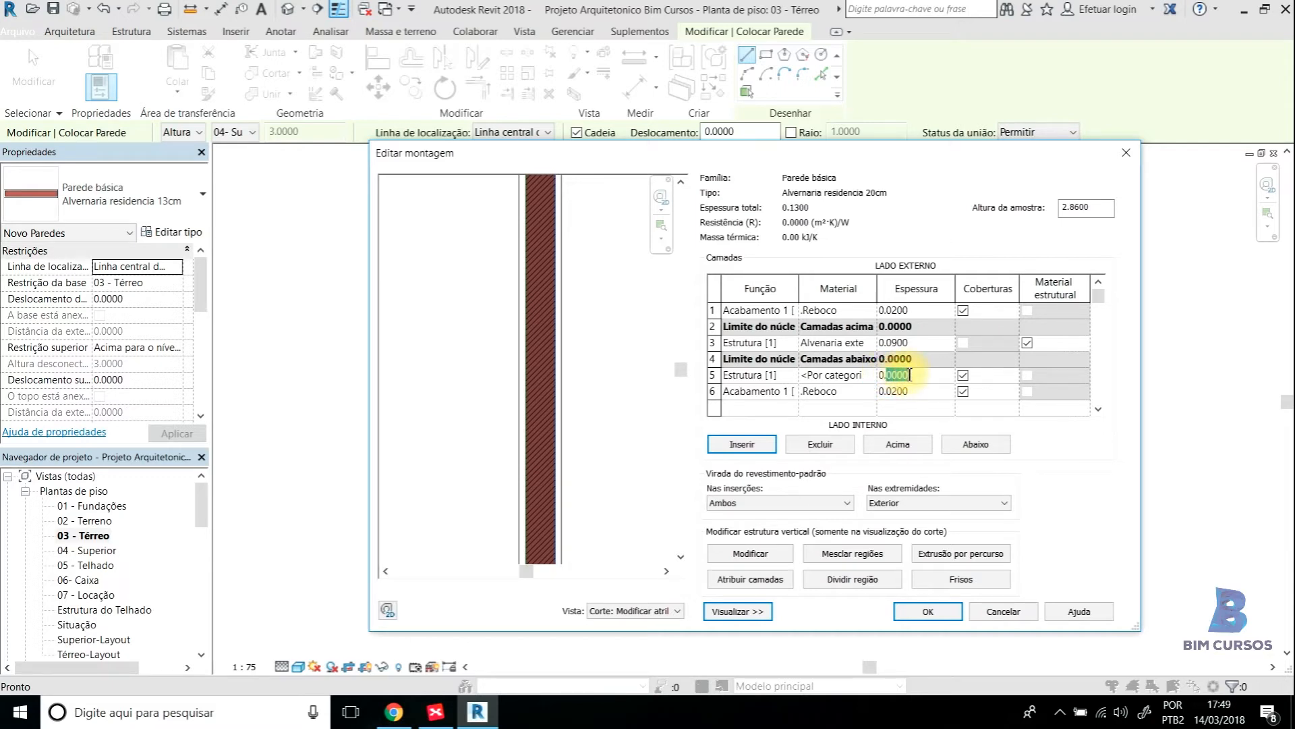
{"action": "type", "text": "005"}
{"action": "left_click", "coordinate": [764, 446]}
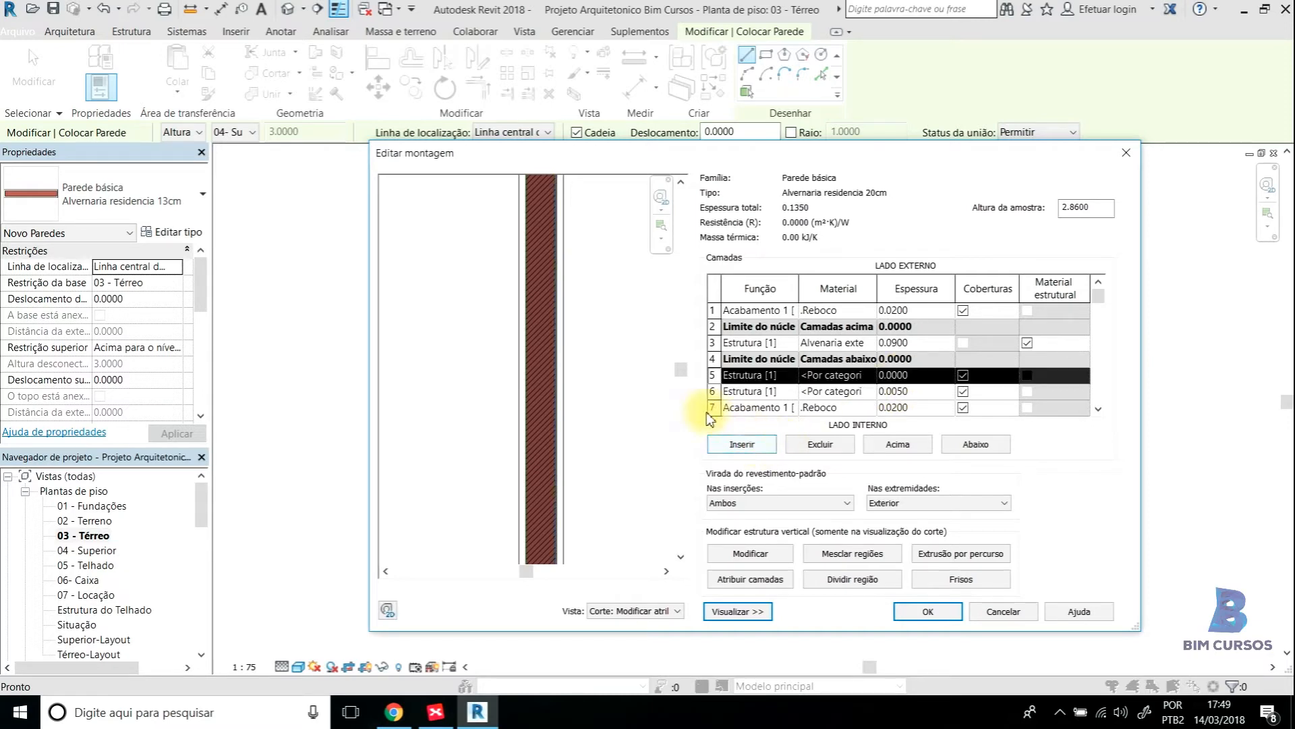
{"action": "left_click", "coordinate": [916, 374]}
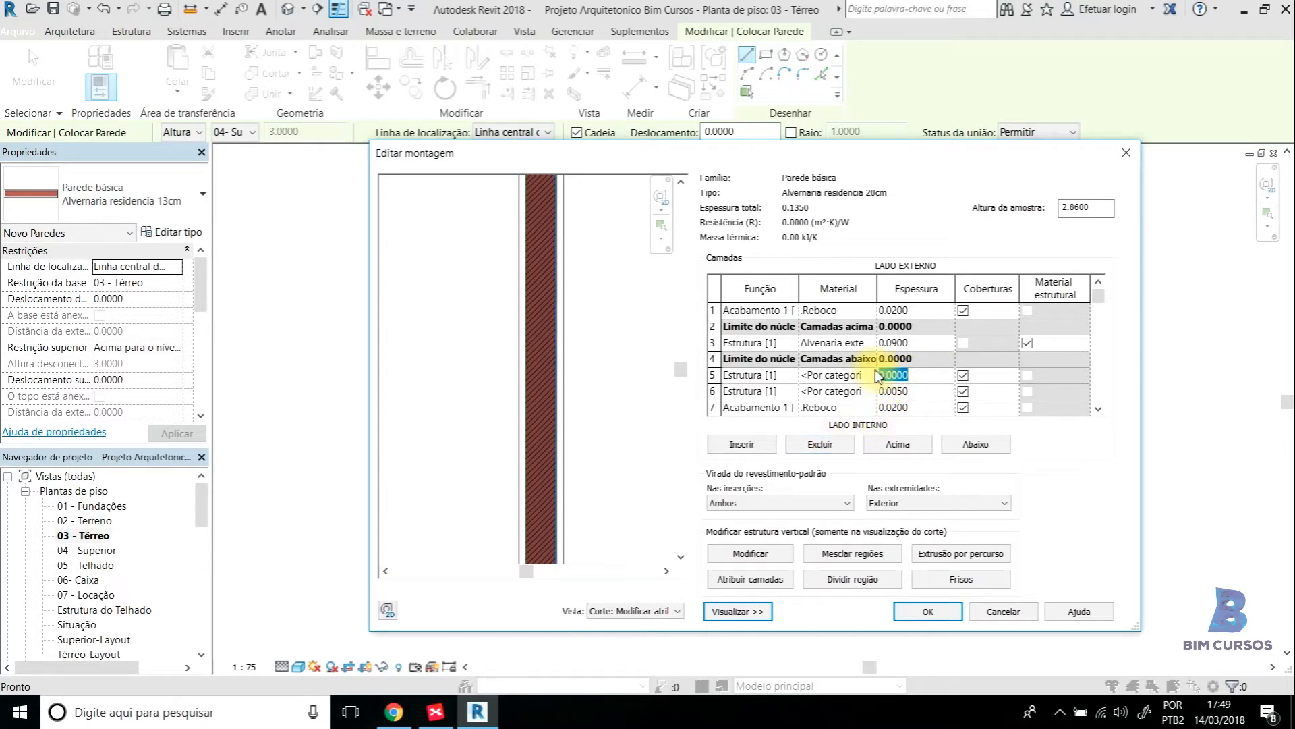
{"action": "left_click", "coordinate": [823, 448]}
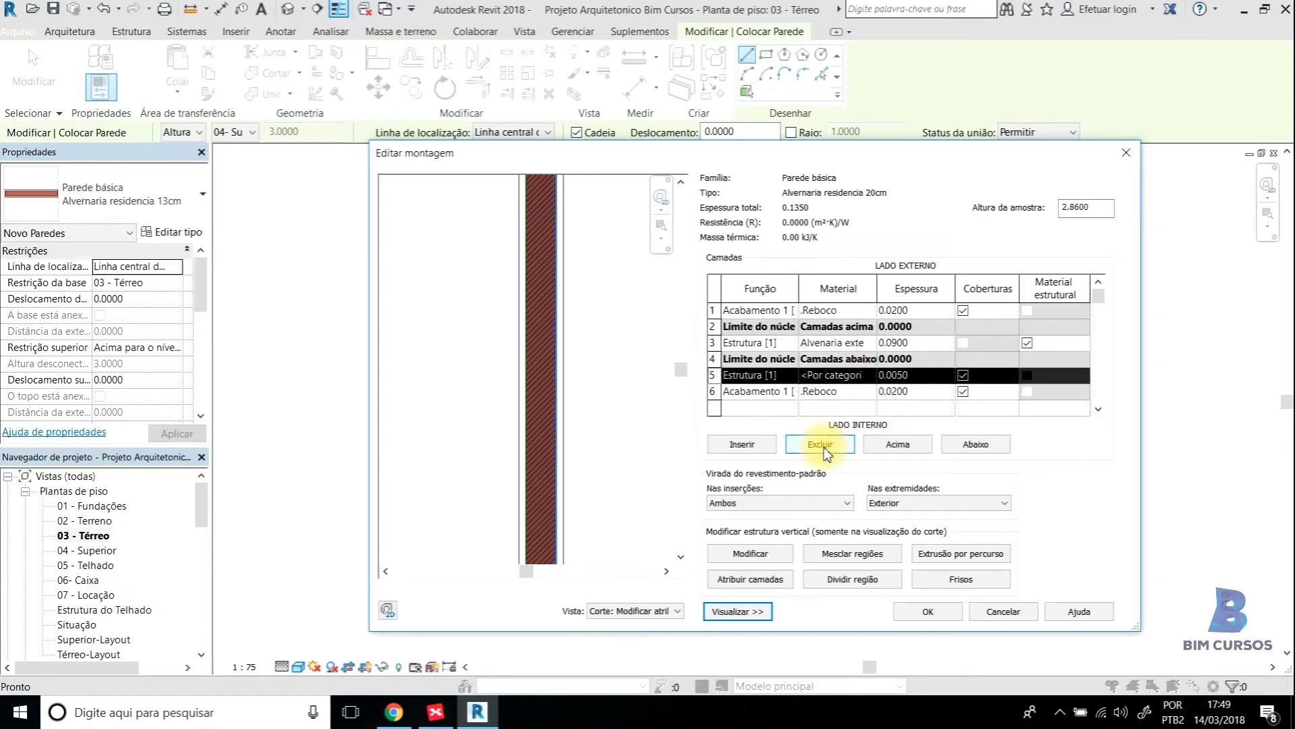
Move the 0.0050 structure layer below the interior plaster, making it the wall's innermost layer
{"action": "scroll", "coordinate": [547, 394], "scroll_direction": "up", "scroll_amount": 4}
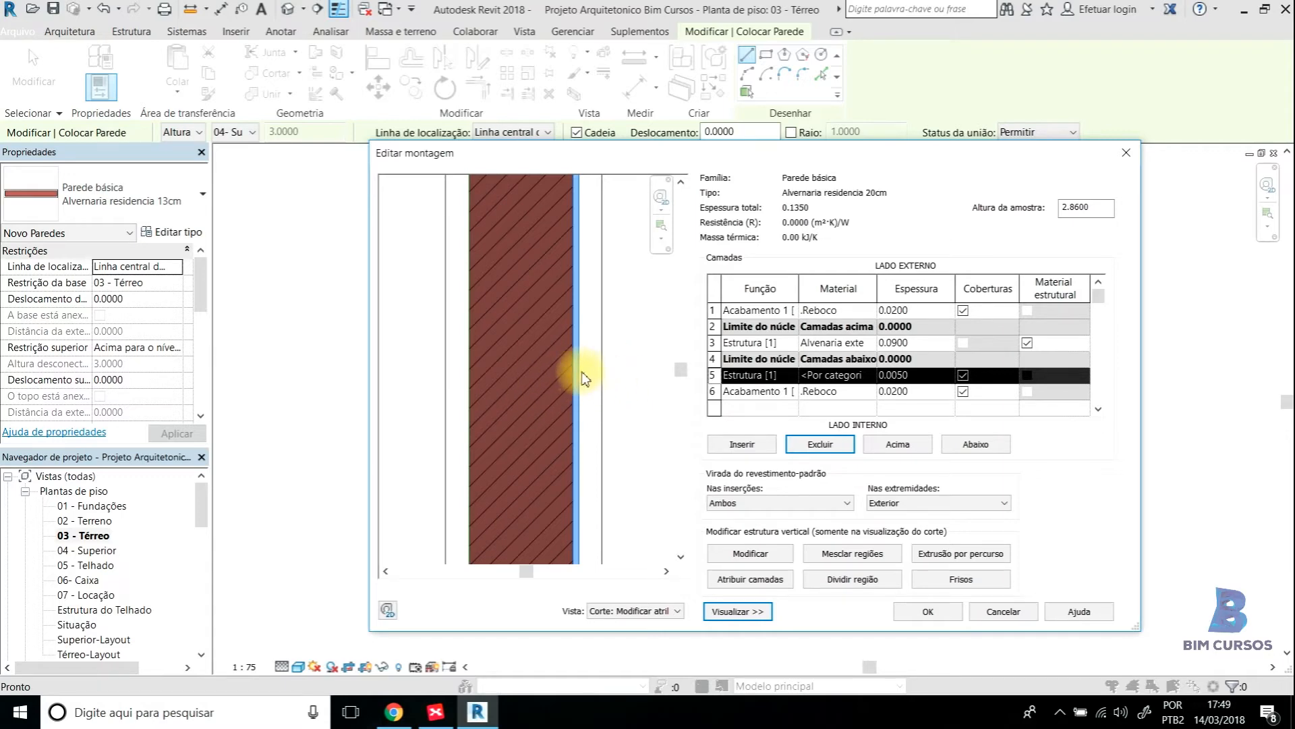
{"action": "scroll", "coordinate": [580, 381], "scroll_direction": "down", "scroll_amount": 2}
{"action": "scroll", "coordinate": [593, 385], "scroll_direction": "up", "scroll_amount": 1}
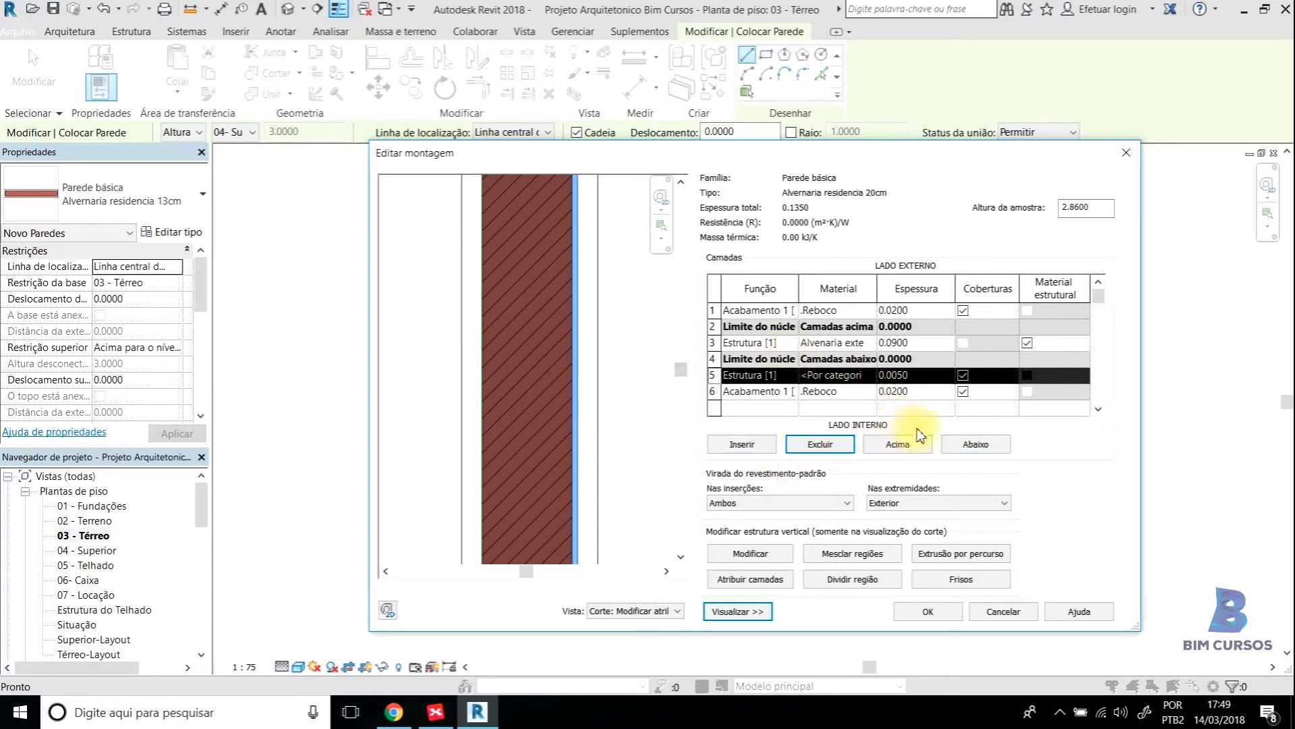
{"action": "left_click", "coordinate": [971, 445]}
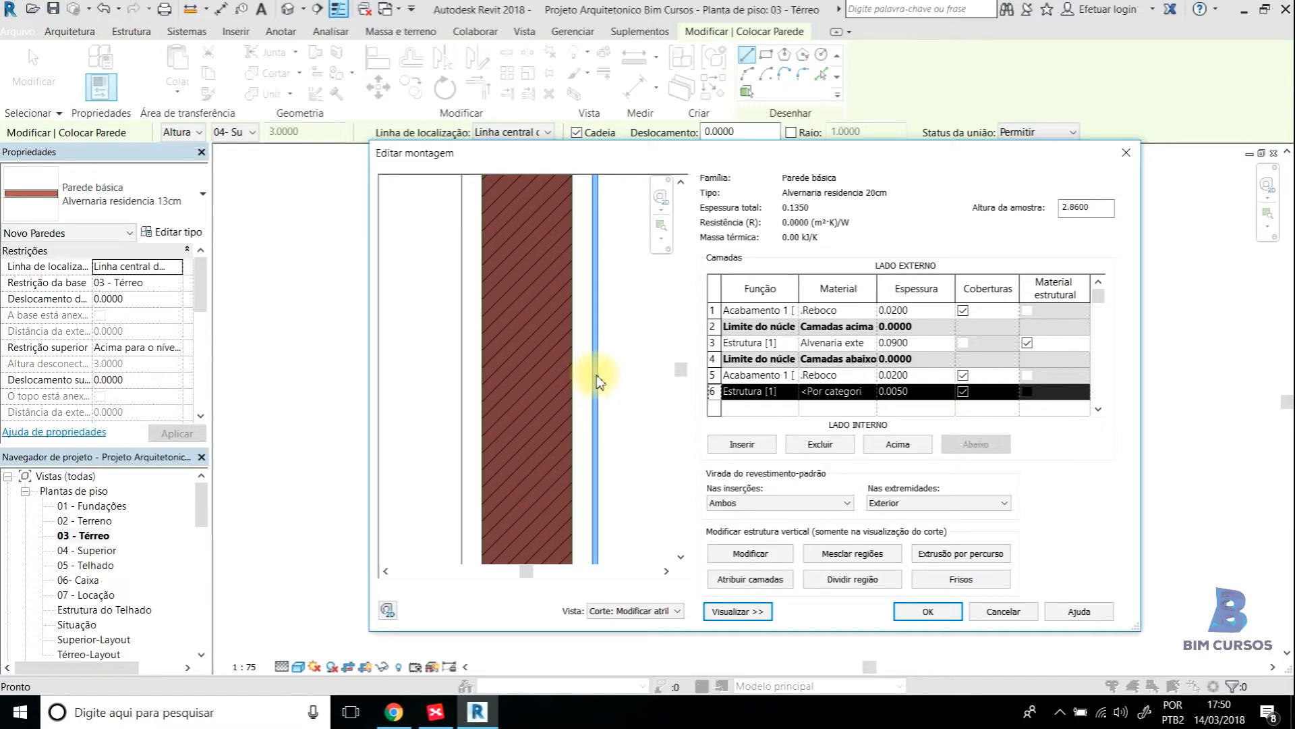
{"action": "scroll", "coordinate": [601, 382], "scroll_direction": "down", "scroll_amount": 4}
{"action": "scroll", "coordinate": [596, 382], "scroll_direction": "up", "scroll_amount": 2}
{"action": "scroll", "coordinate": [577, 395], "scroll_direction": "up", "scroll_amount": 3}
{"action": "scroll", "coordinate": [585, 394], "scroll_direction": "up", "scroll_amount": 1}
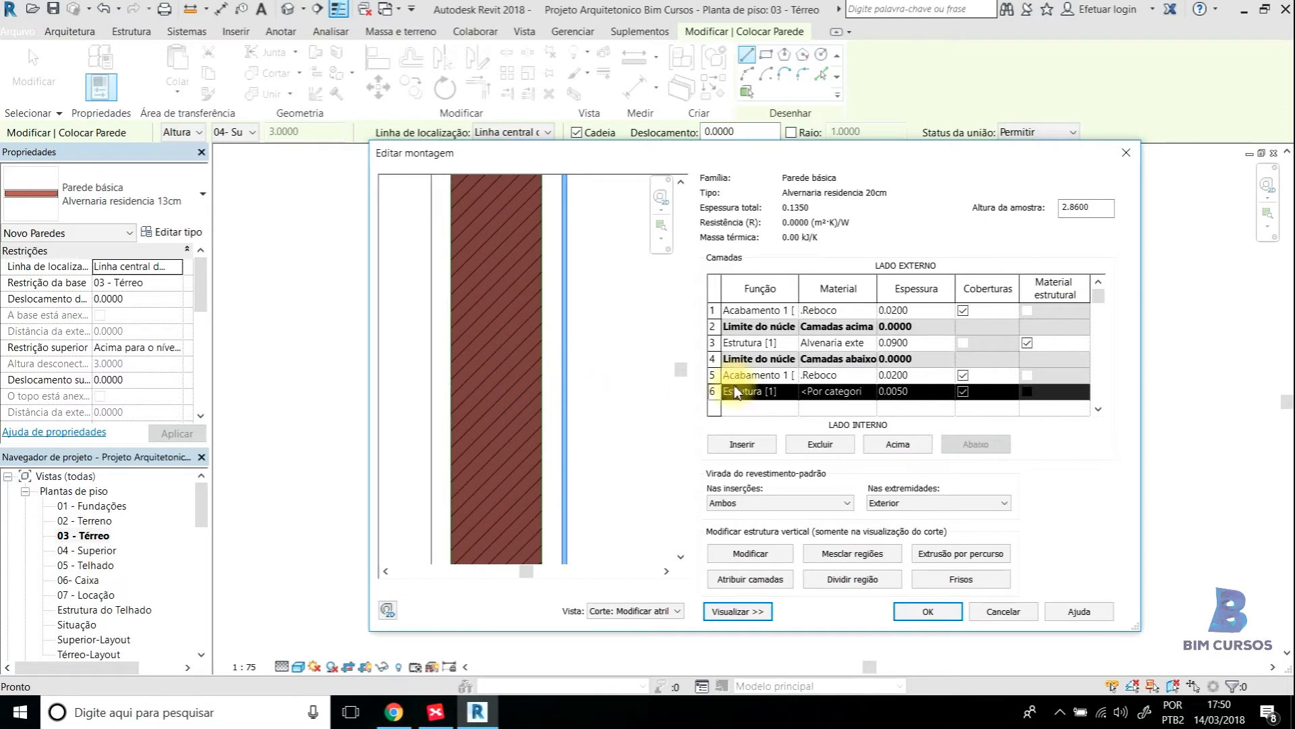
{"action": "left_click", "coordinate": [915, 393]}
{"action": "left_click", "coordinate": [852, 393]}
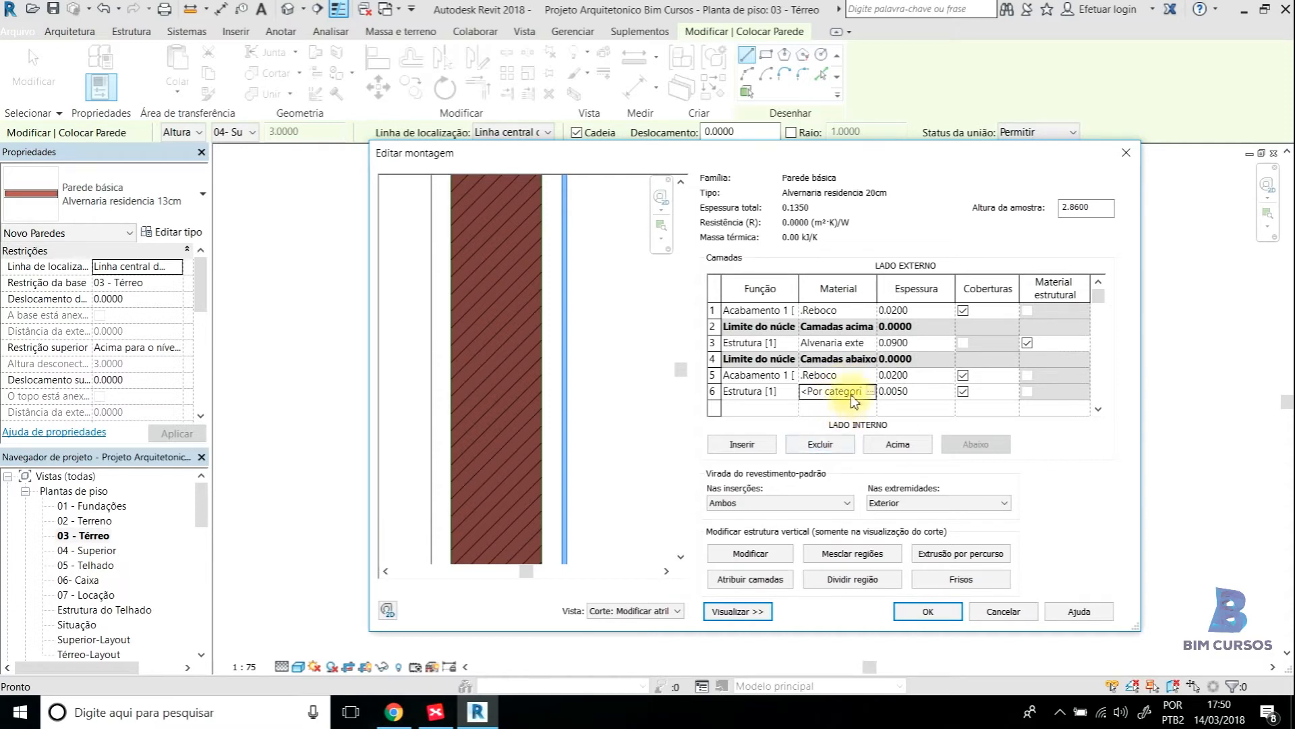
Insert a second structure layer with a thickness of 0.0050 and move it above the exterior plaster as the outermost layer
{"action": "left_click", "coordinate": [764, 446]}
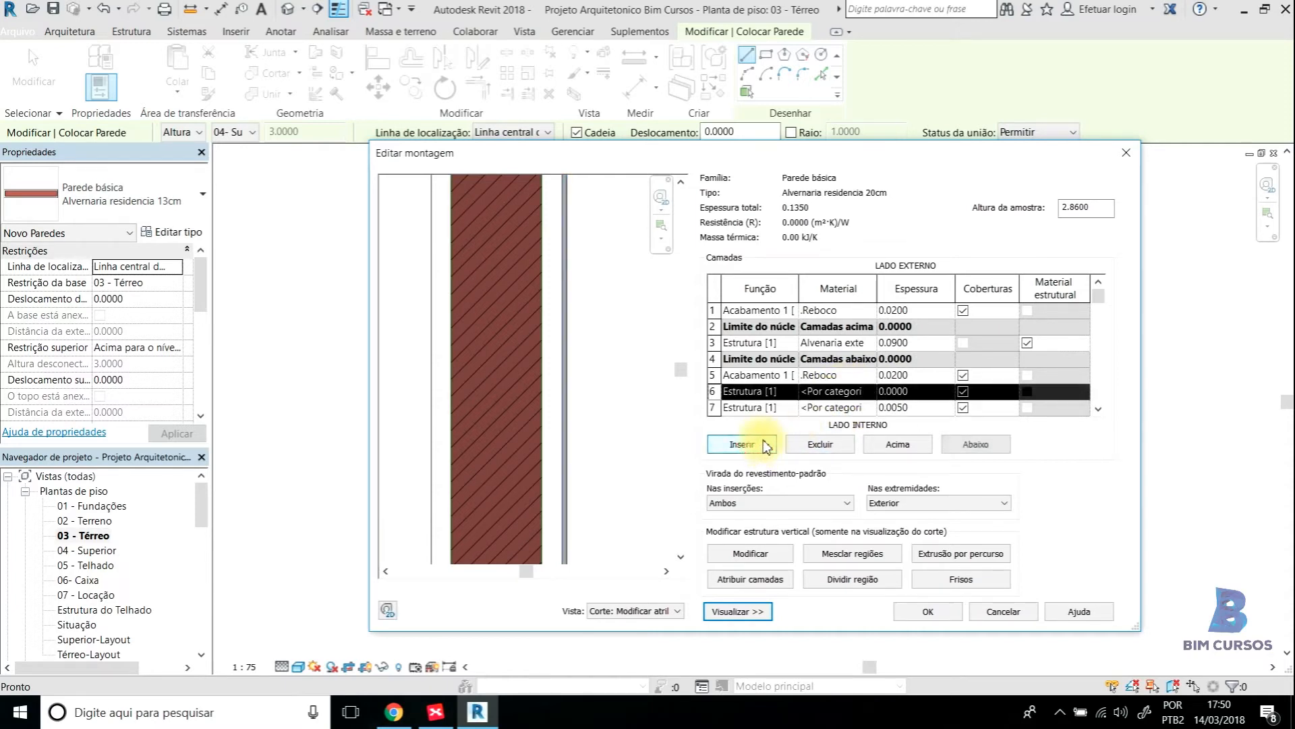
{"action": "left_click", "coordinate": [906, 393]}
{"action": "left_click_drag", "start_coordinate": [908, 393], "coordinate": [899, 397]}
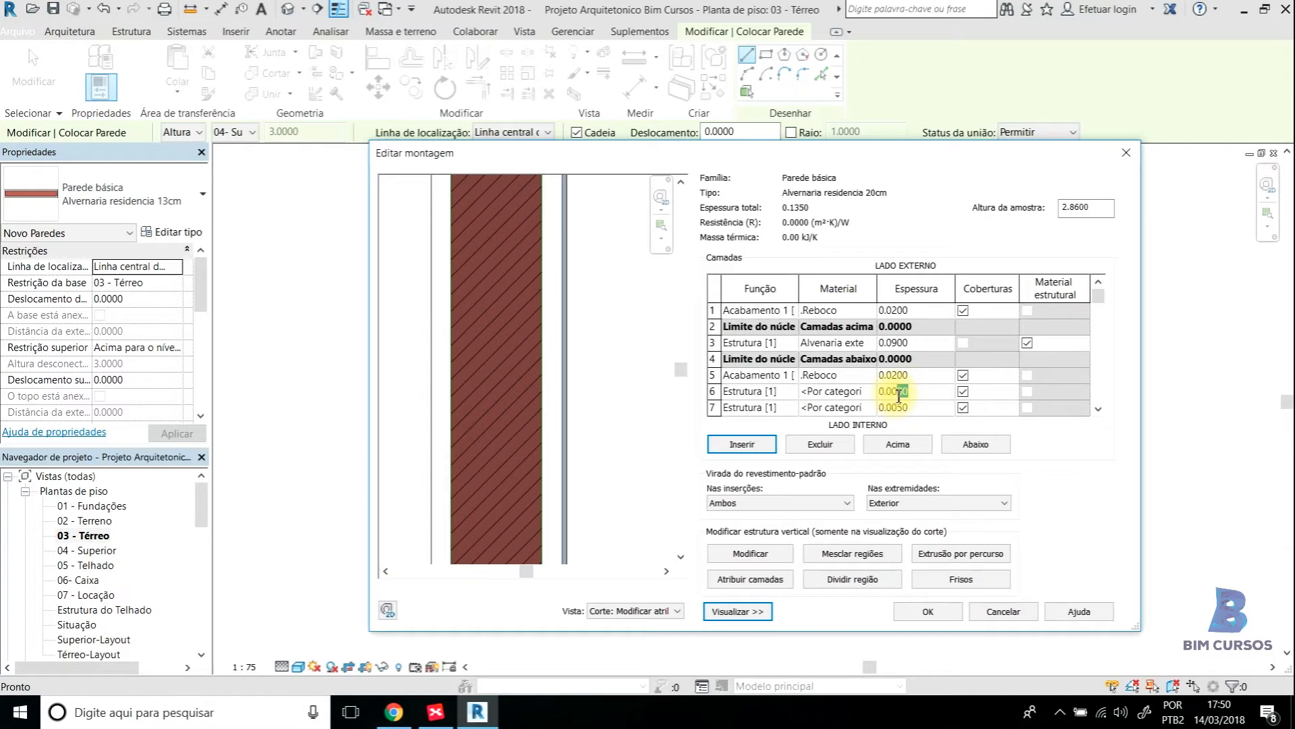
{"action": "key", "text": "BackSpace"}
{"action": "left_click", "coordinate": [895, 444]}
{"action": "left_click", "coordinate": [896, 445]}
{"action": "left_click", "coordinate": [897, 444]}
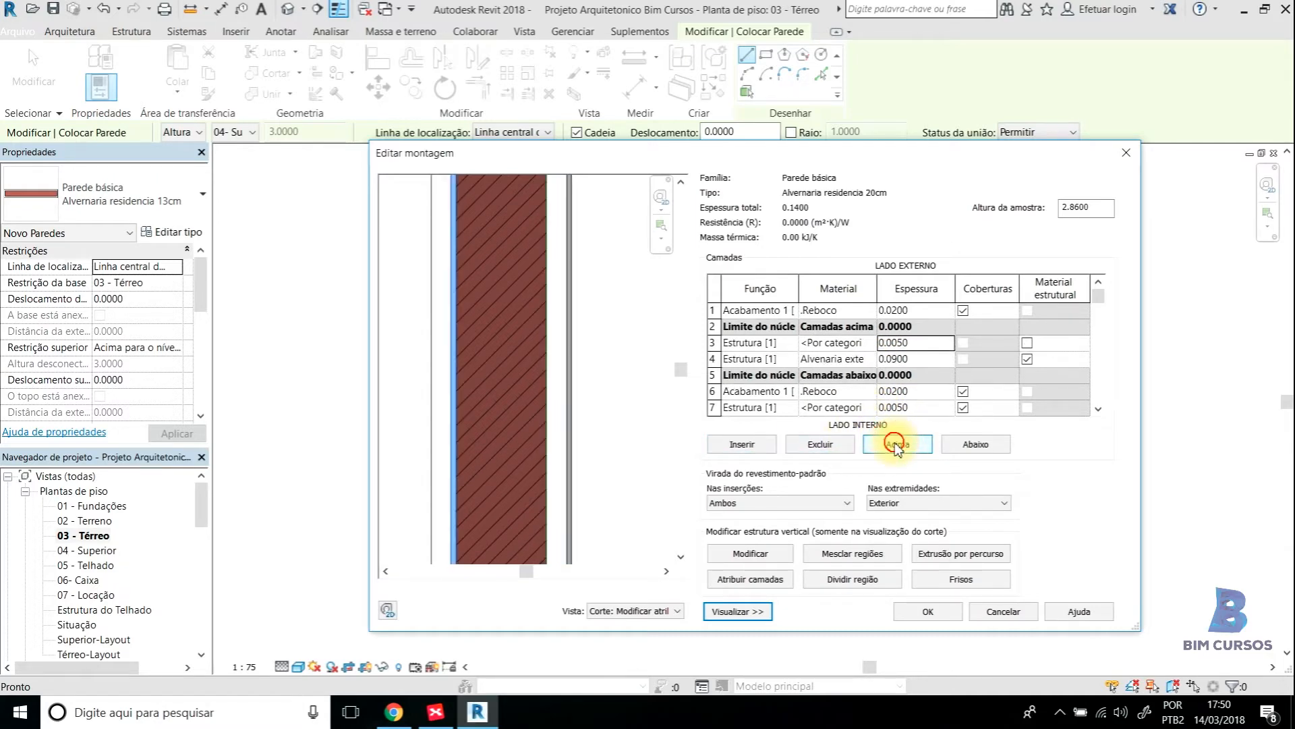
{"action": "left_click", "coordinate": [897, 444]}
{"action": "left_click", "coordinate": [897, 444]}
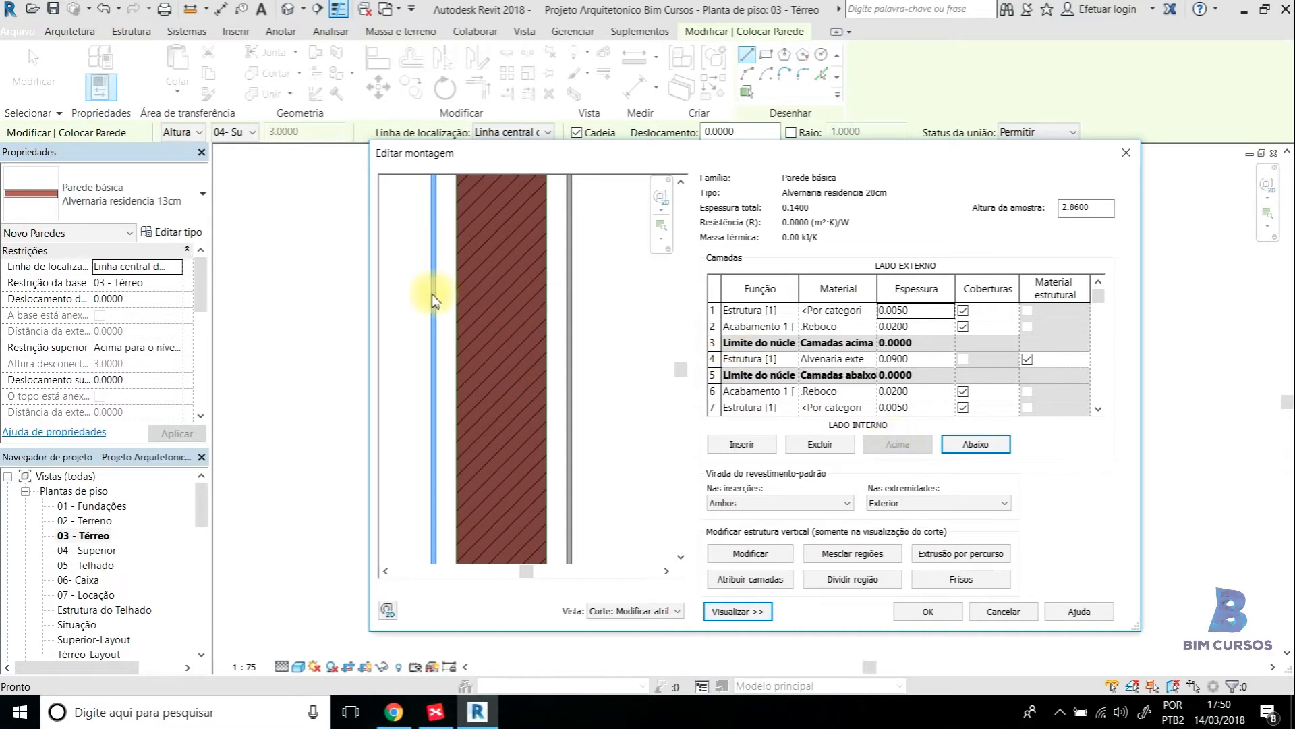
Delete both 0.0050 structure layers from the exterior and interior sides of the assembly
{"action": "left_click", "coordinate": [854, 310]}
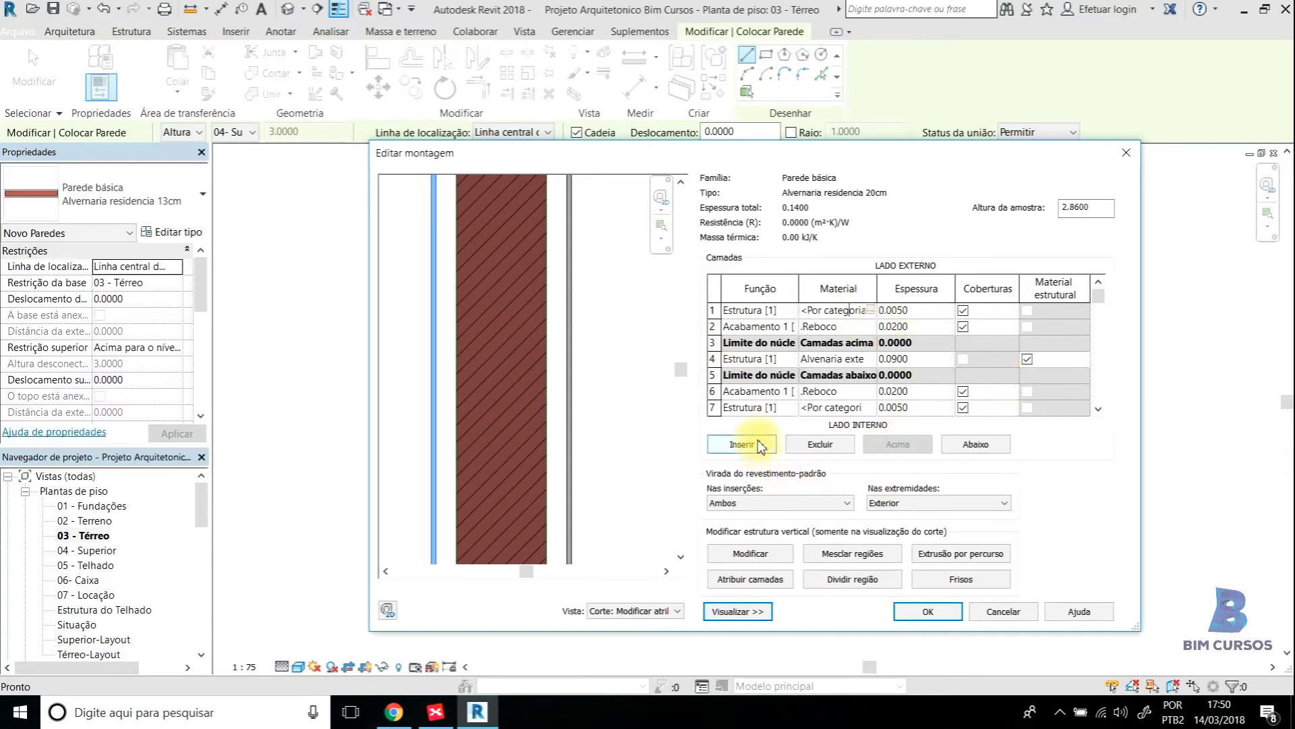
{"action": "left_click", "coordinate": [819, 443]}
{"action": "left_click", "coordinate": [841, 405]}
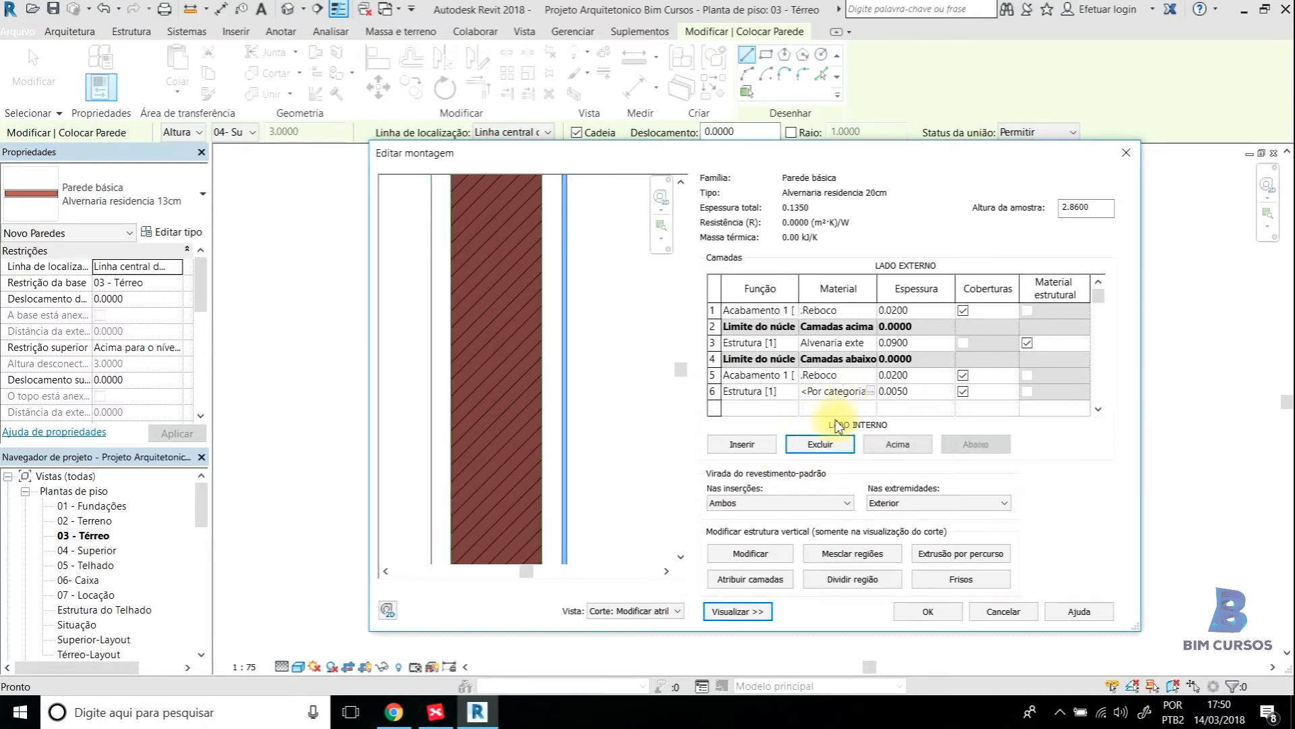
{"action": "left_click", "coordinate": [758, 447]}
{"action": "left_click", "coordinate": [820, 445]}
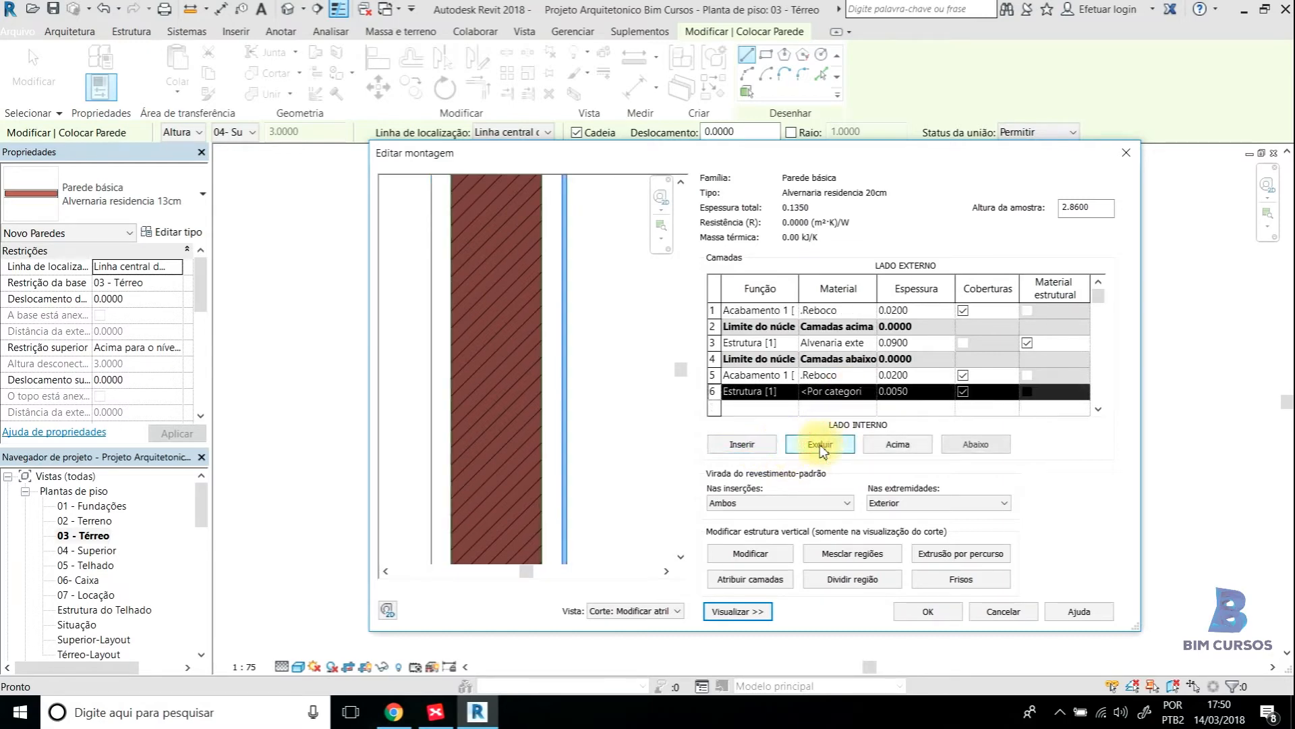
{"action": "left_click", "coordinate": [821, 444]}
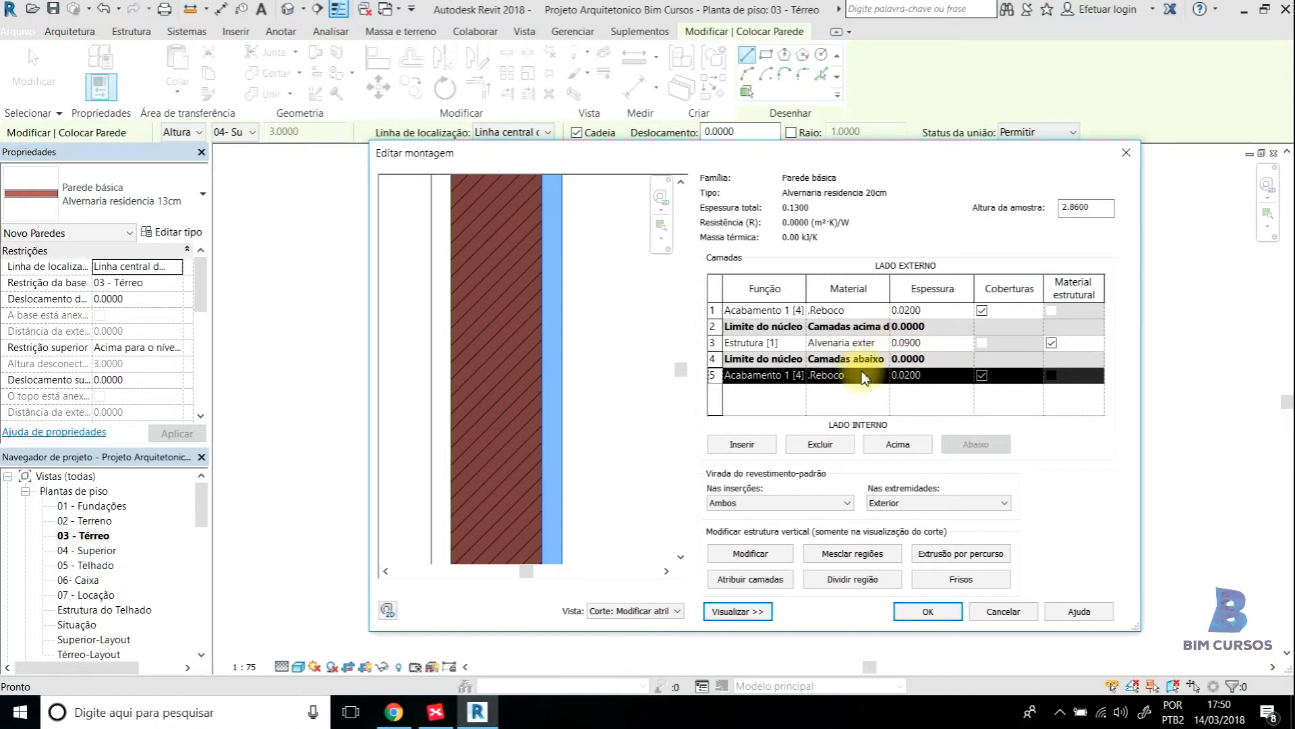
Set the masonry structure layer's thickness to 0.1600, then accept the assembly and the type properties
{"action": "left_click", "coordinate": [907, 344]}
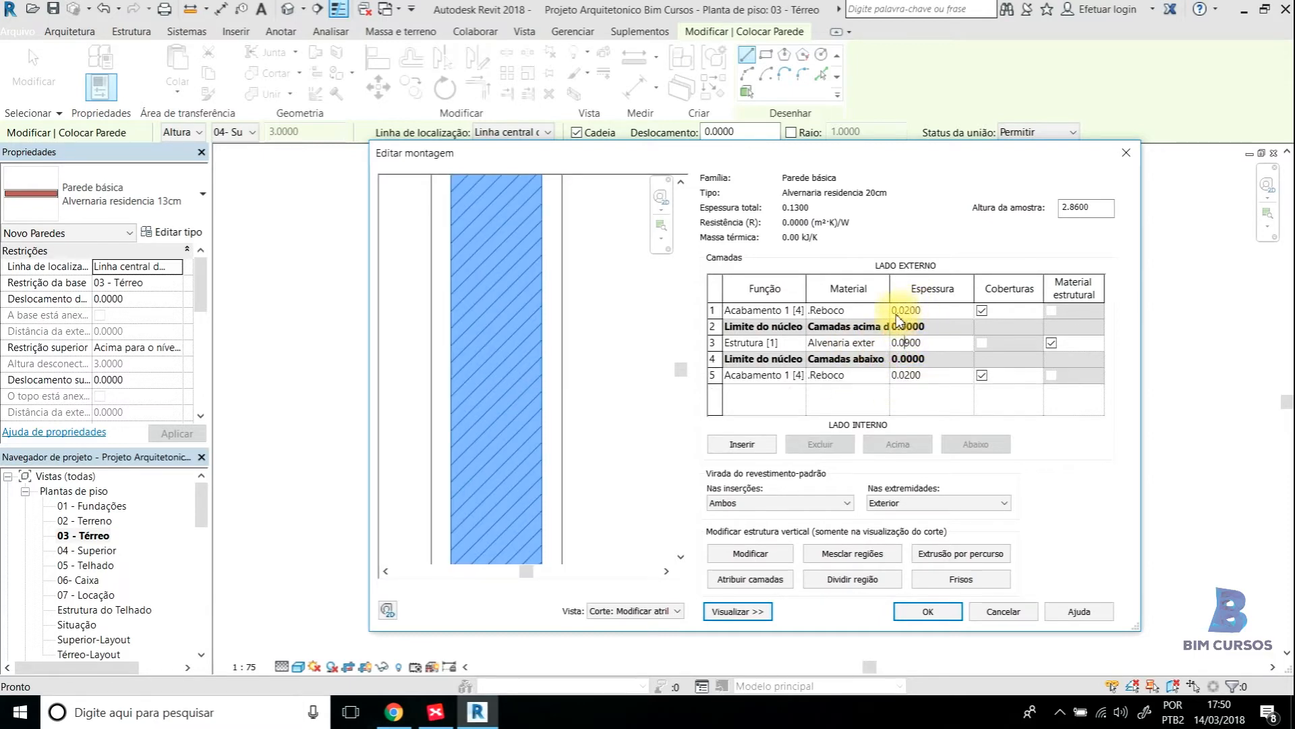
{"action": "left_click", "coordinate": [910, 373]}
{"action": "left_click", "coordinate": [908, 342]}
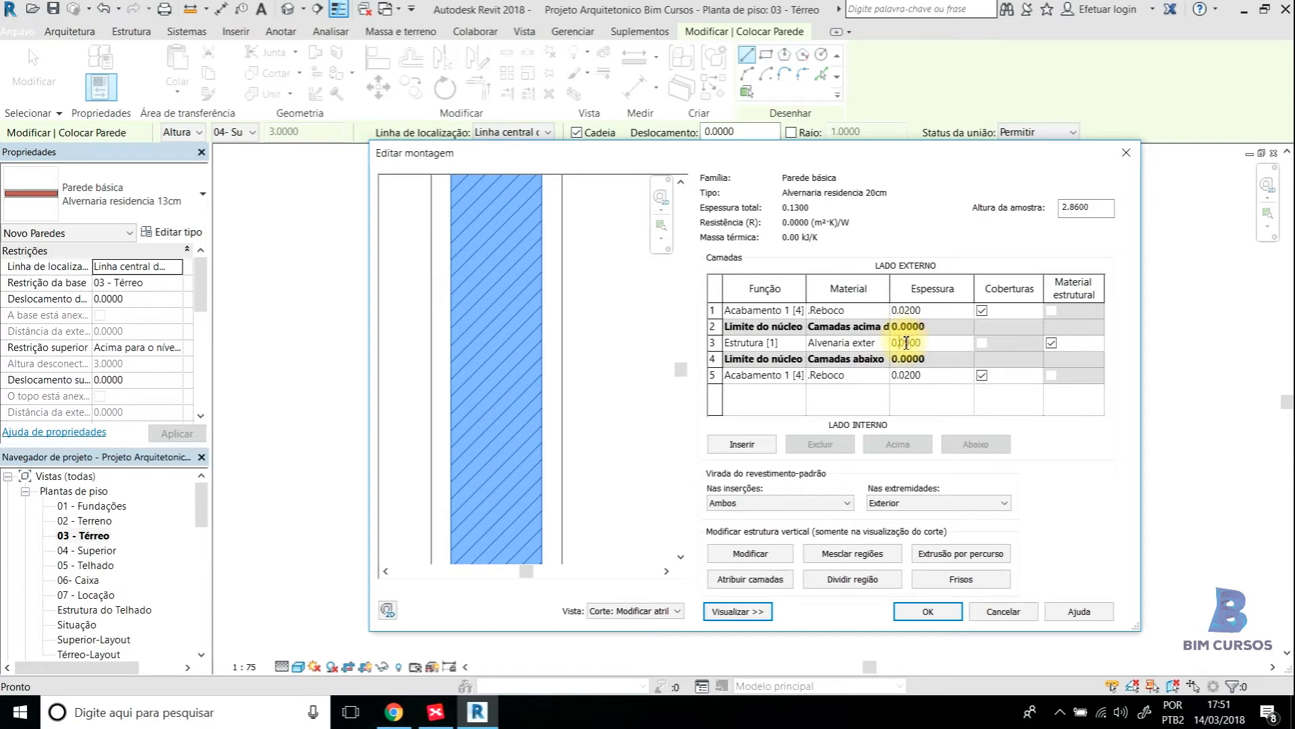
{"action": "left_click_drag", "start_coordinate": [898, 343], "coordinate": [911, 341]}
{"action": "left_click", "coordinate": [934, 311]}
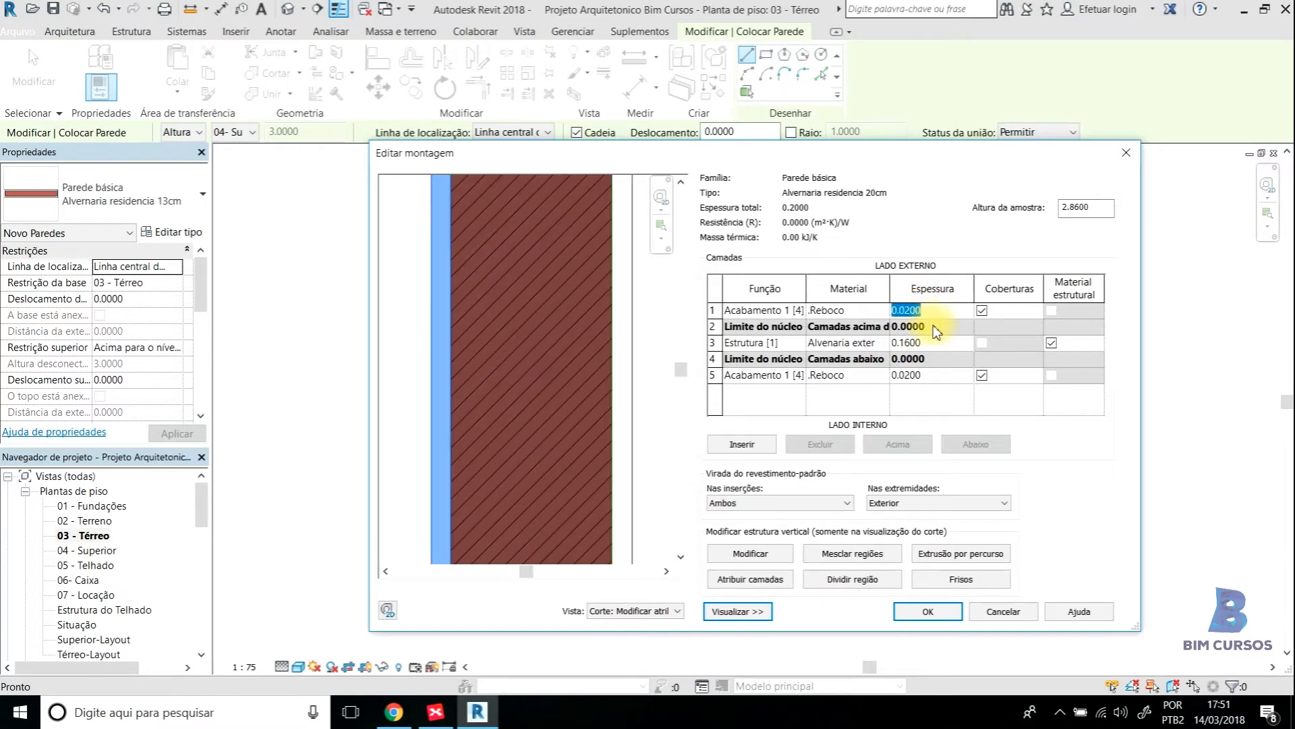
{"action": "left_click", "coordinate": [931, 342]}
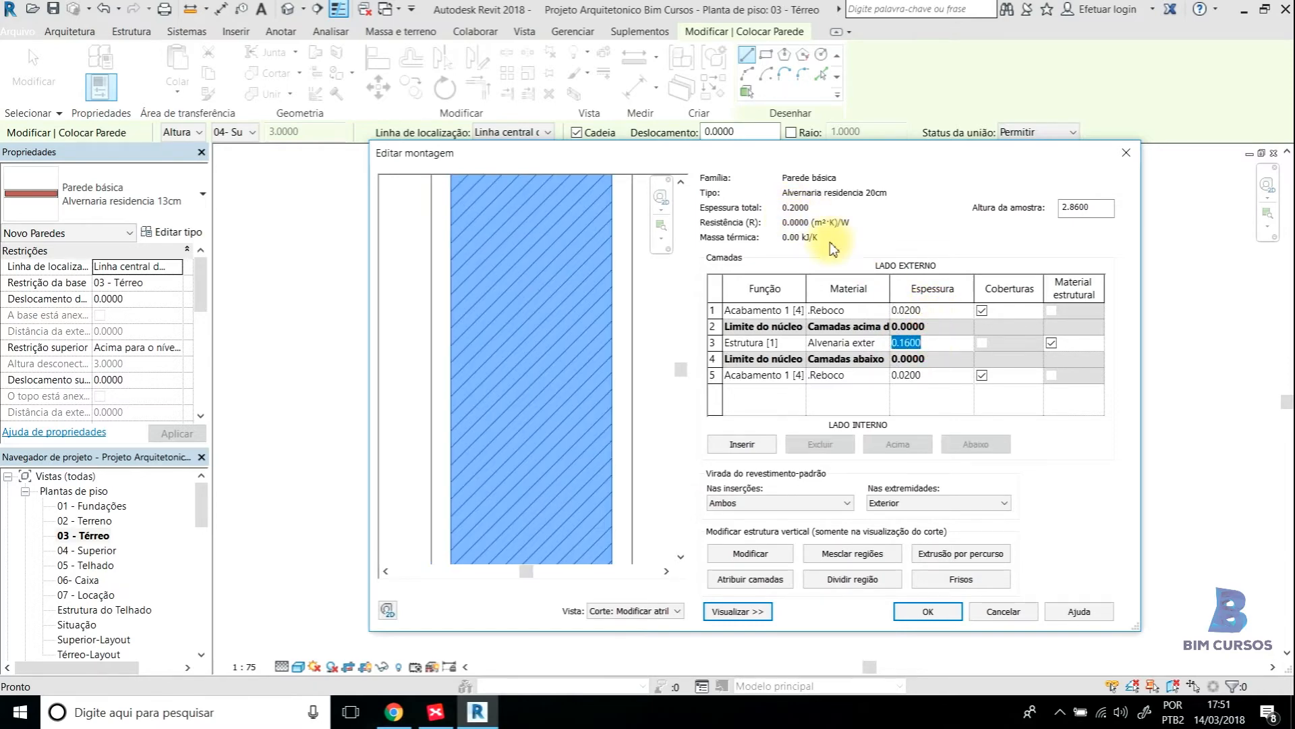
{"action": "scroll", "coordinate": [499, 354], "scroll_direction": "down", "scroll_amount": 2}
{"action": "scroll", "coordinate": [499, 354], "scroll_direction": "down", "scroll_amount": 1}
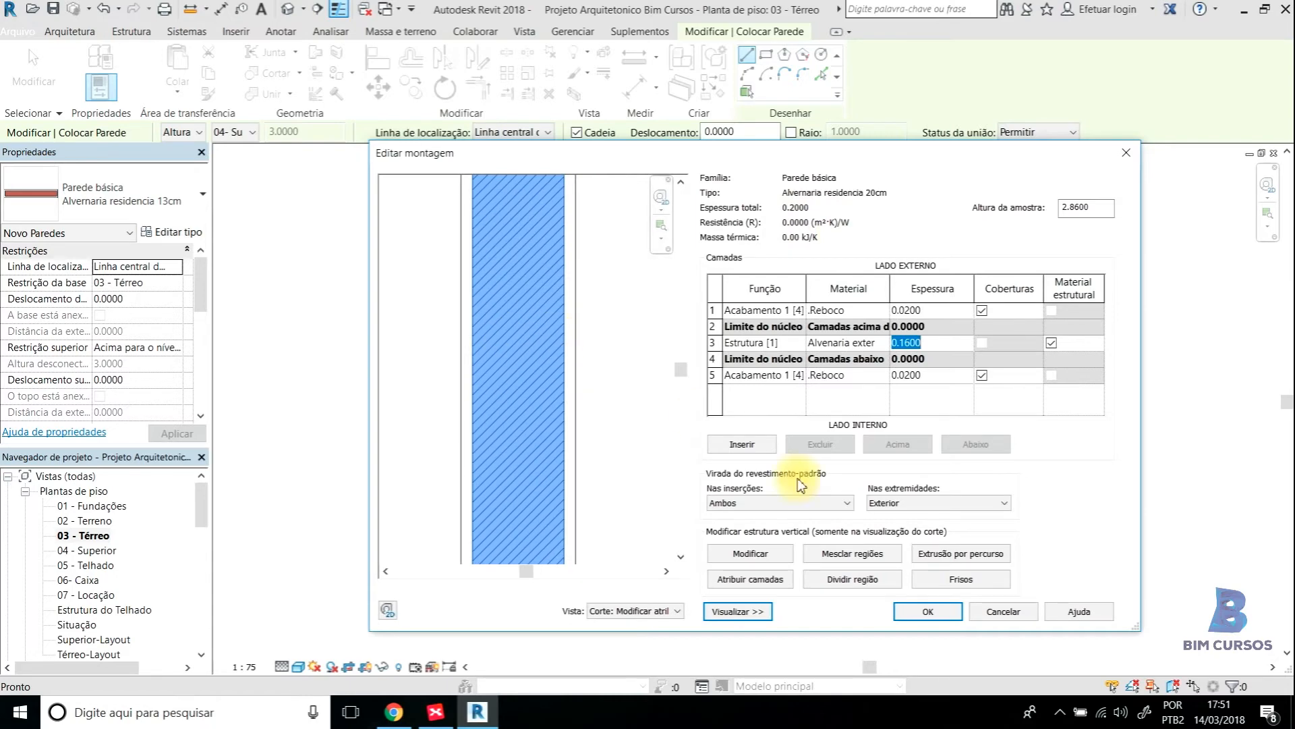
{"action": "left_click", "coordinate": [939, 616]}
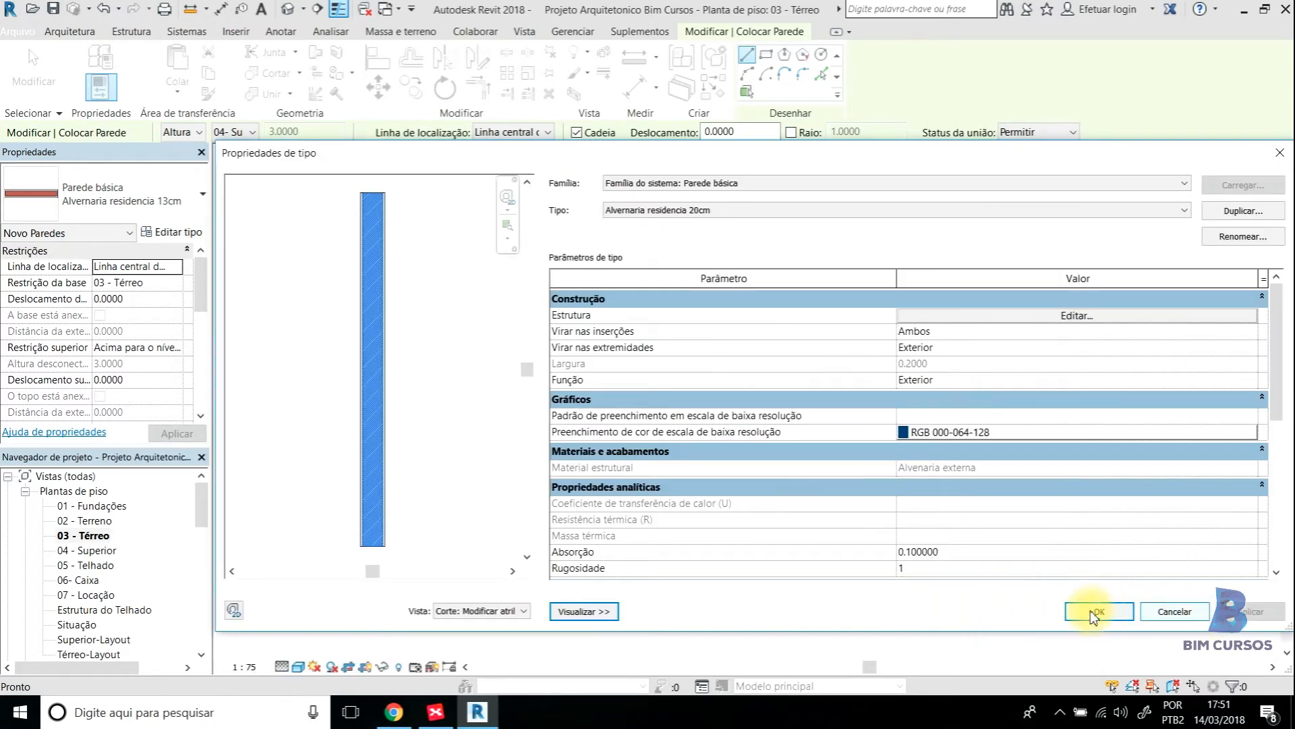
{"action": "left_click", "coordinate": [1099, 611]}
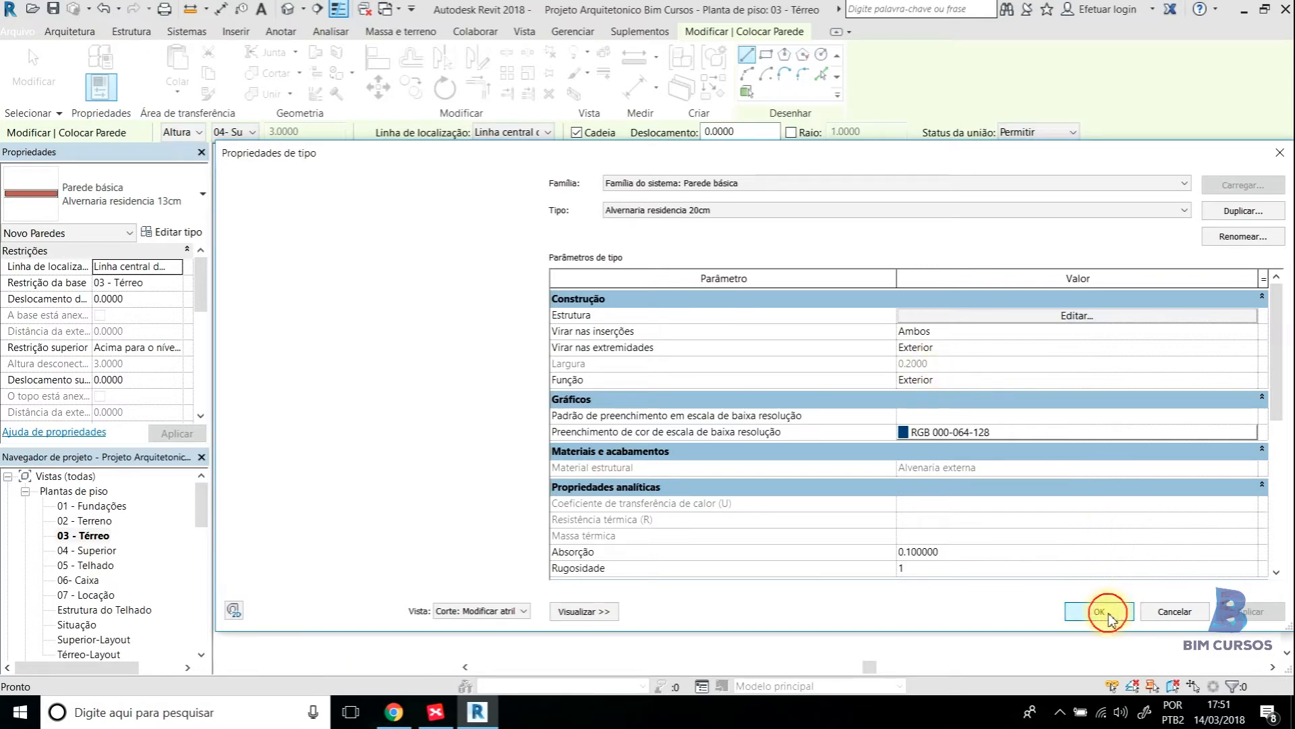
Check the list of wall types for the new Alvernaria residencia 20cm type
{"action": "left_click", "coordinate": [110, 190]}
{"action": "scroll", "coordinate": [165, 277], "scroll_direction": "down", "scroll_amount": 1}
{"action": "scroll", "coordinate": [164, 283], "scroll_direction": "up", "scroll_amount": 2}
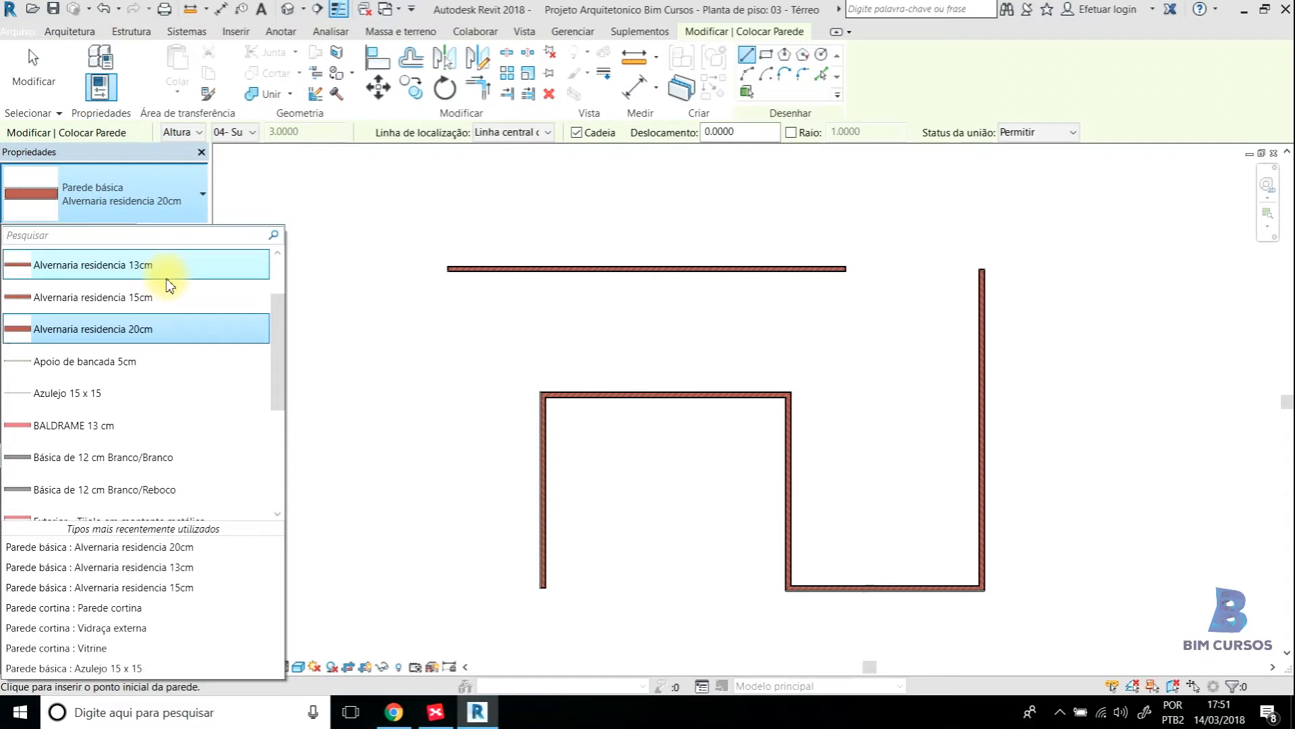
{"action": "left_click", "coordinate": [168, 203]}
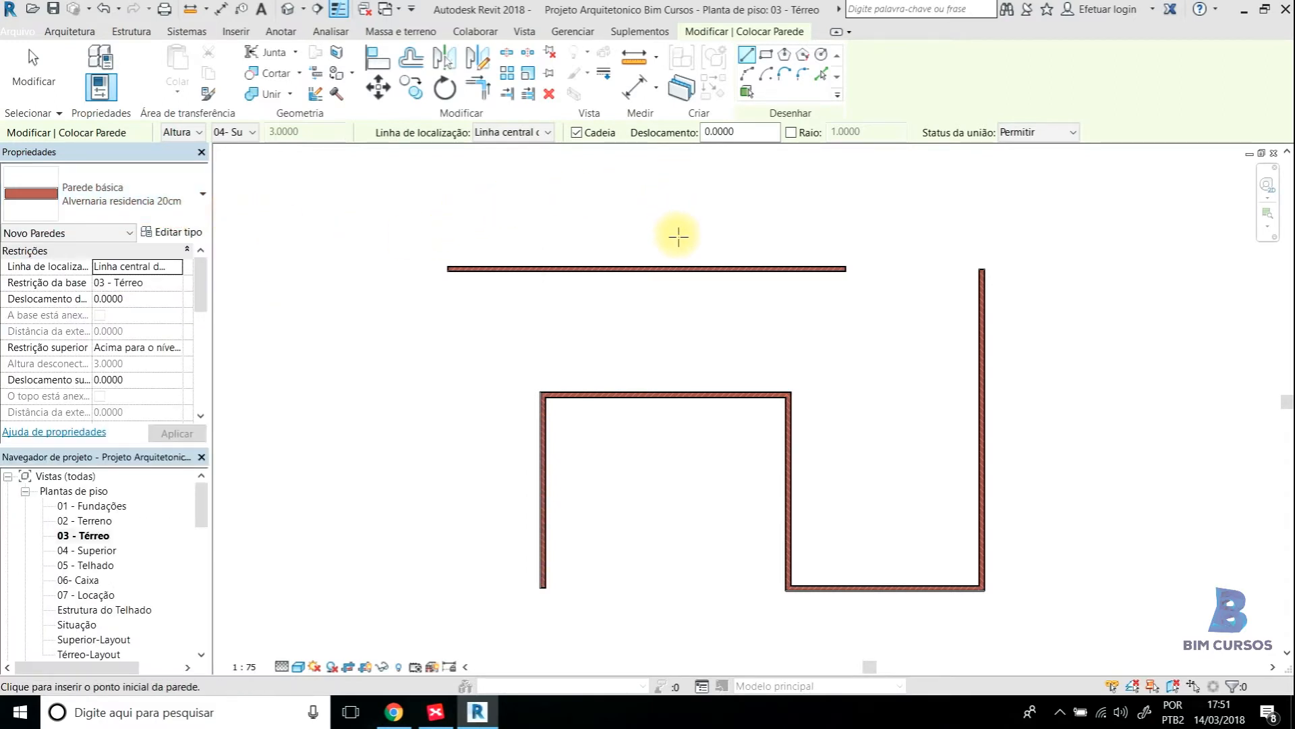
{"action": "middle_click_drag", "start_coordinate": [678, 237], "coordinate": [674, 220]}
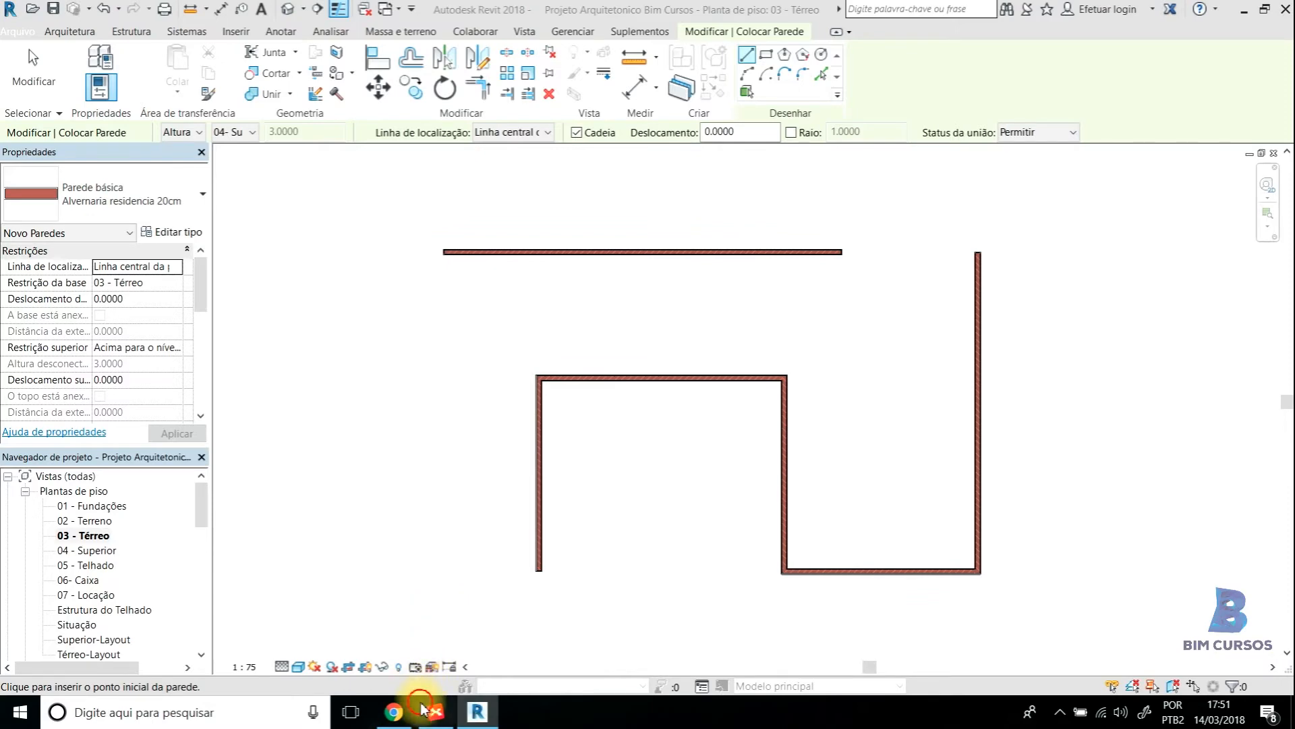
Switch to XMind to review the wall topics in the lesson outline, then return to Revit
{"action": "left_click", "coordinate": [435, 712]}
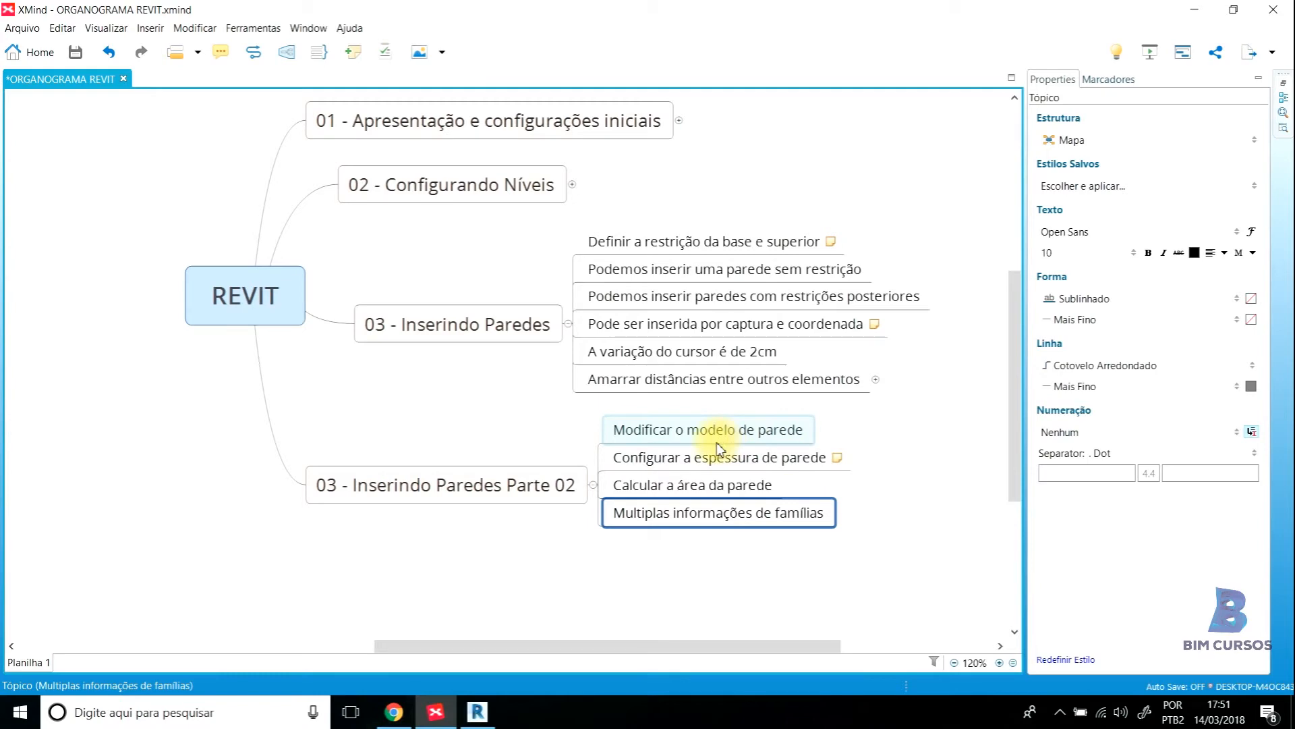
{"action": "left_click", "coordinate": [477, 712]}
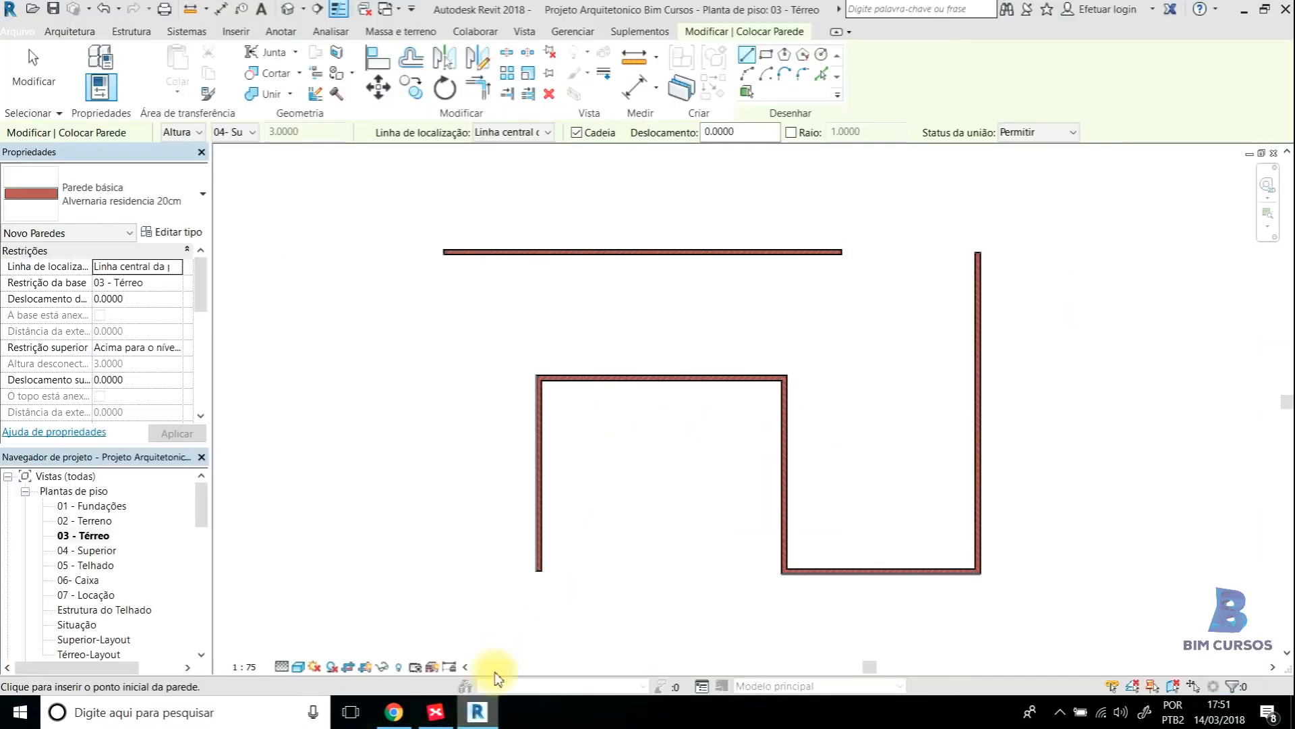
Leave the wall command and change the upper horizontal wall's type to Alvernaria residencia 13cm
{"action": "right_click", "coordinate": [586, 317]}
{"action": "left_click", "coordinate": [609, 324]}
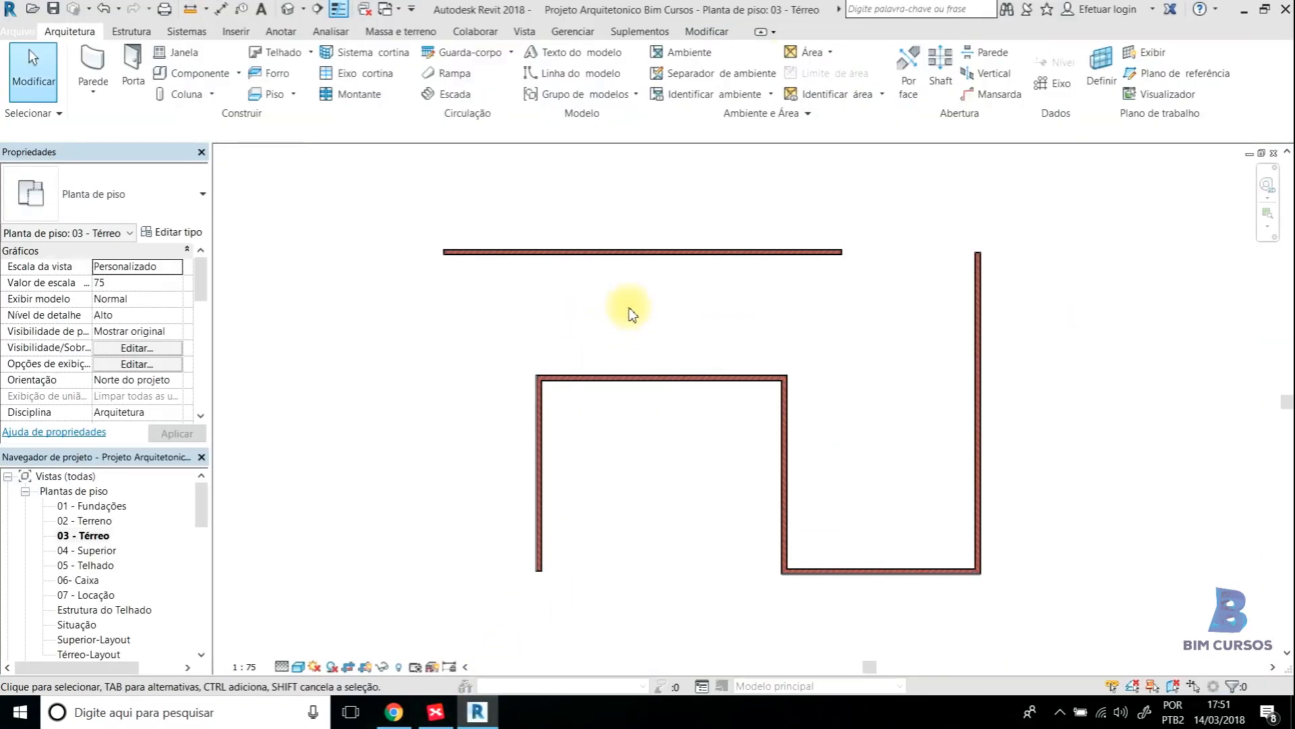
{"action": "left_click", "coordinate": [615, 252]}
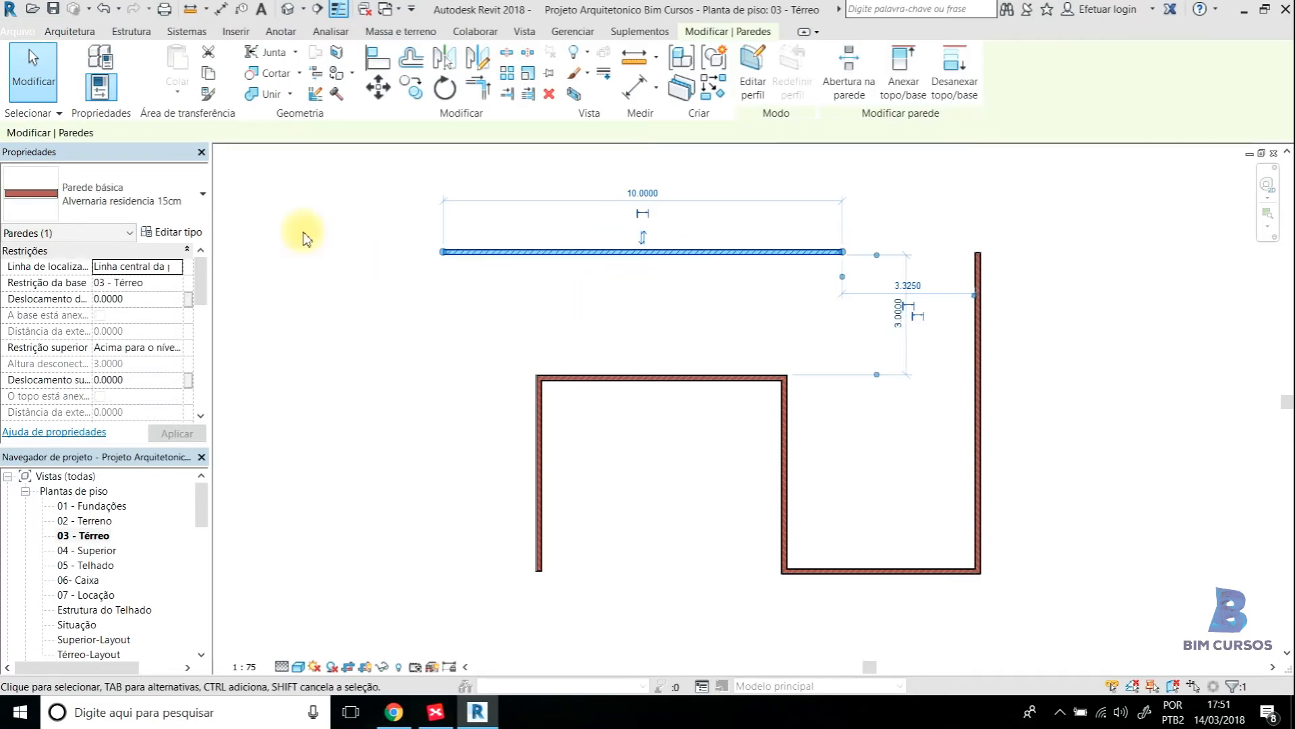
{"action": "left_click", "coordinate": [177, 204]}
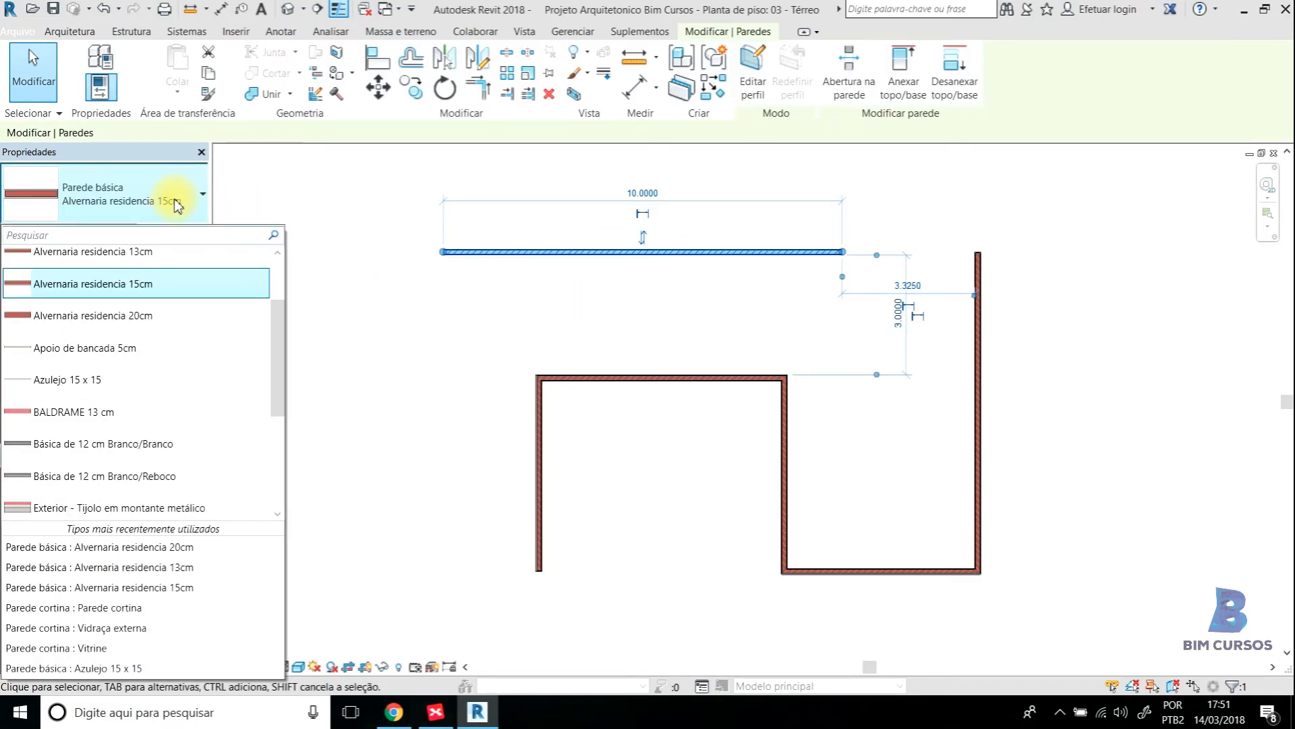
{"action": "left_click", "coordinate": [166, 194]}
{"action": "left_click", "coordinate": [168, 206]}
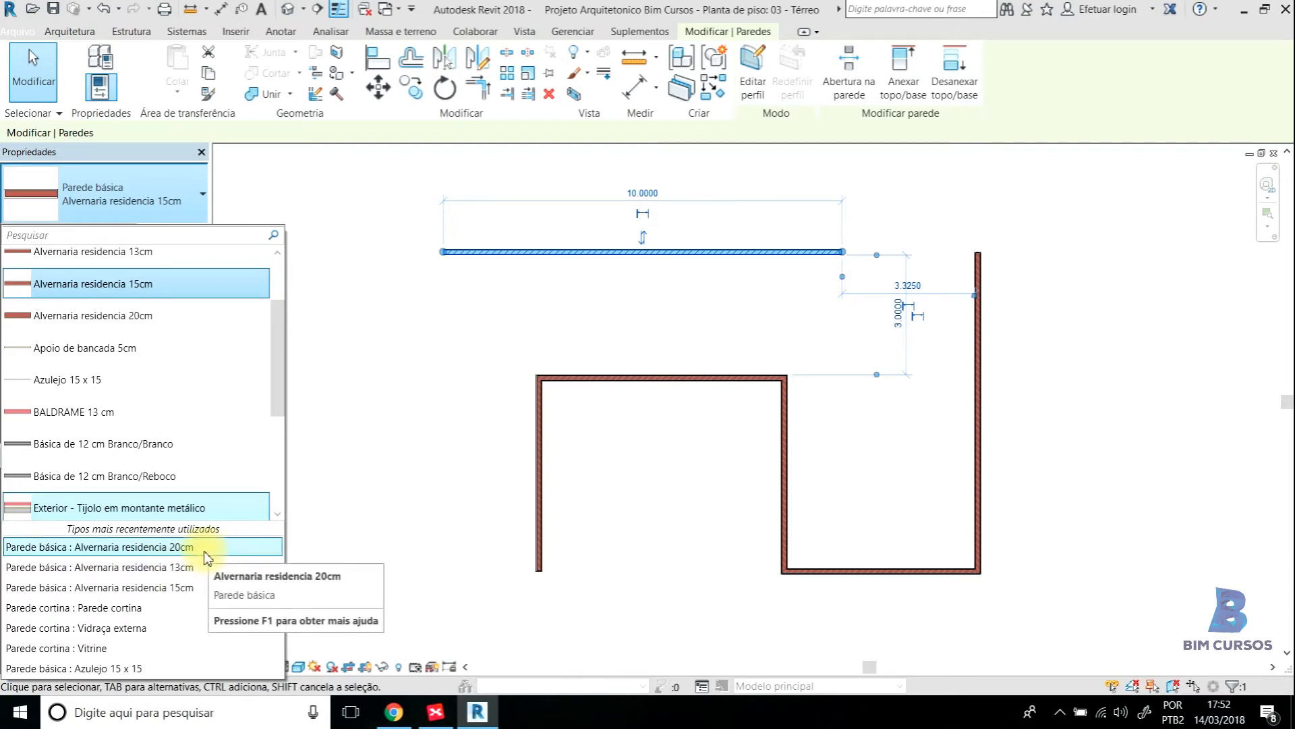
{"action": "left_click", "coordinate": [165, 567]}
{"action": "left_click", "coordinate": [570, 312]}
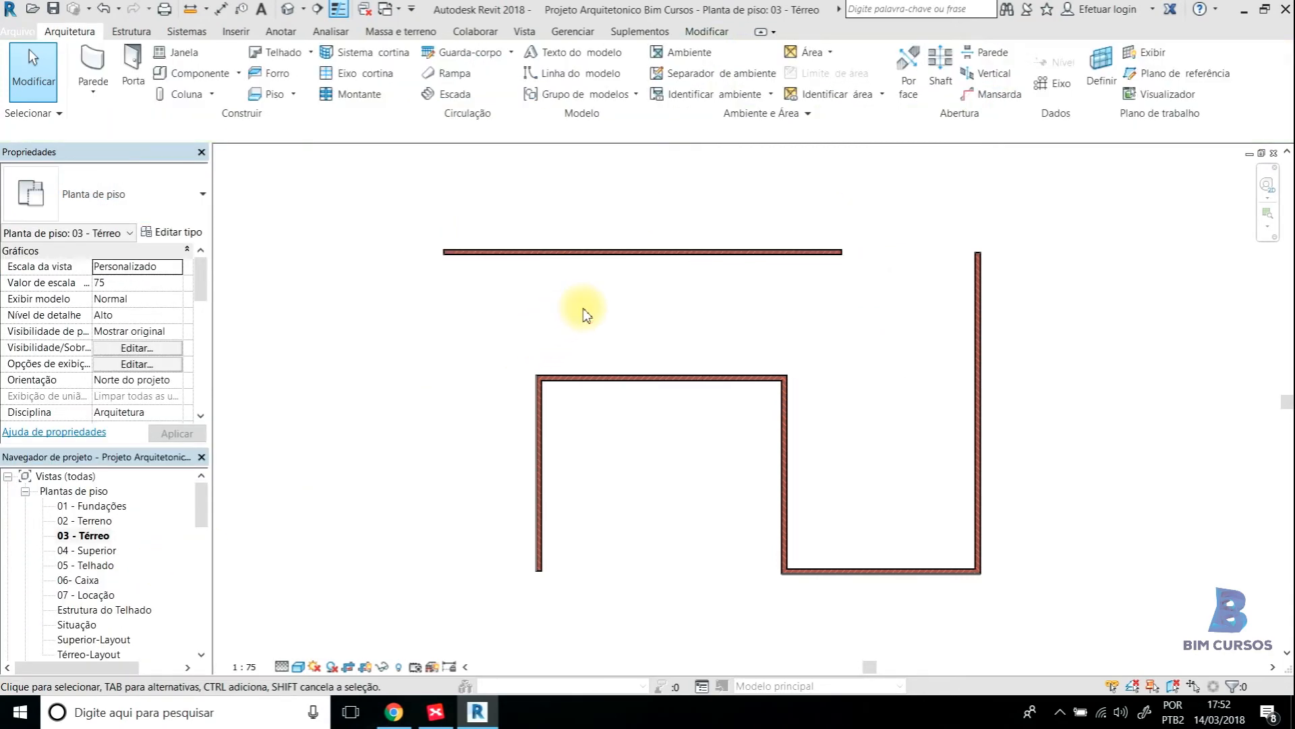
Change the upper horizontal wall's type to Alvernaria residencia 20cm
{"action": "left_click", "coordinate": [611, 252]}
{"action": "left_click", "coordinate": [144, 189]}
{"action": "left_click", "coordinate": [151, 325]}
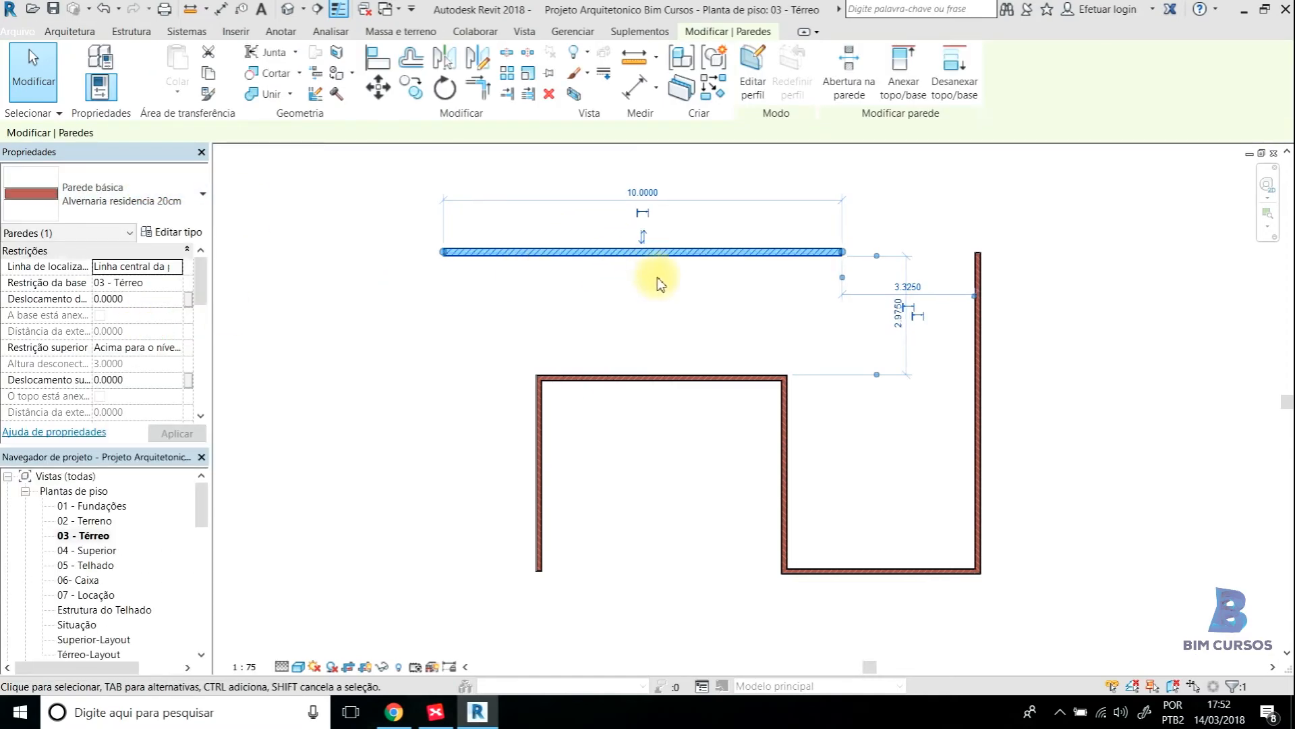
Review the upper horizontal wall's properties and the levels available for its top constraint
{"action": "left_click", "coordinate": [664, 283]}
{"action": "left_click", "coordinate": [682, 254]}
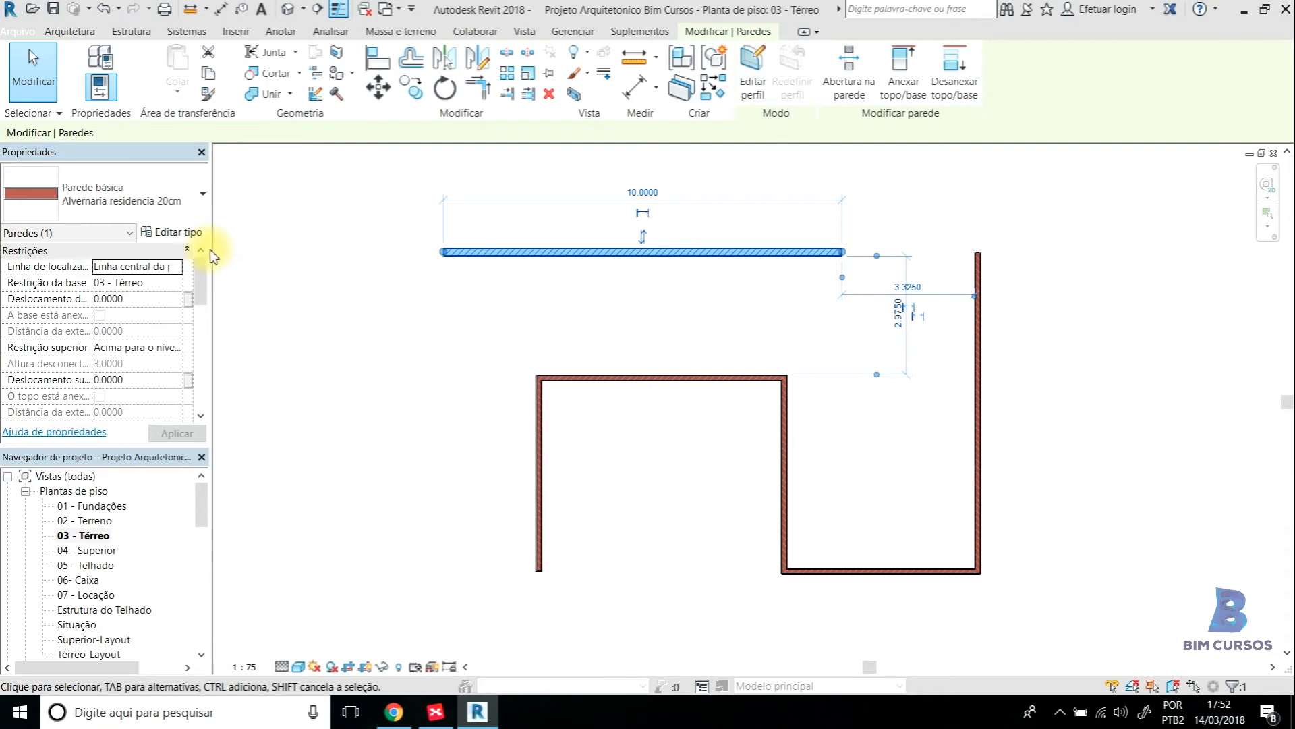
{"action": "left_click", "coordinate": [630, 270]}
{"action": "left_click", "coordinate": [630, 253]}
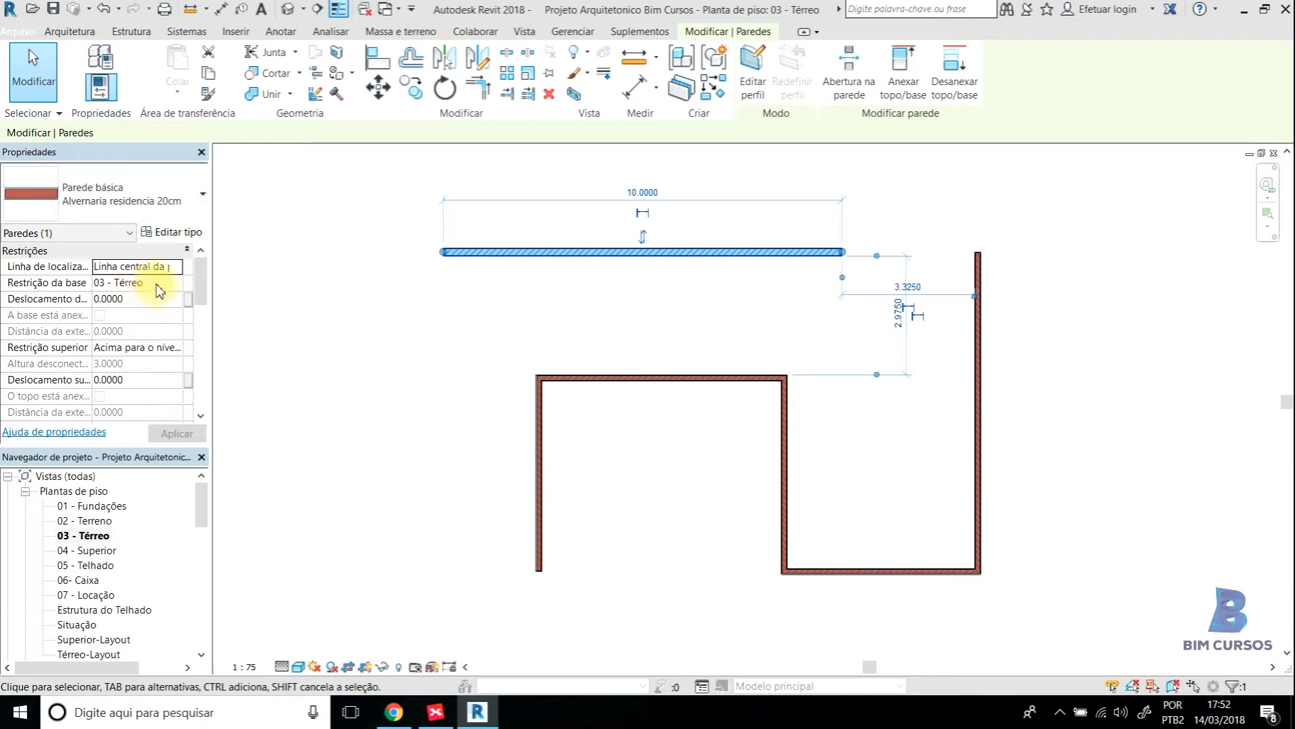
{"action": "left_click", "coordinate": [176, 350]}
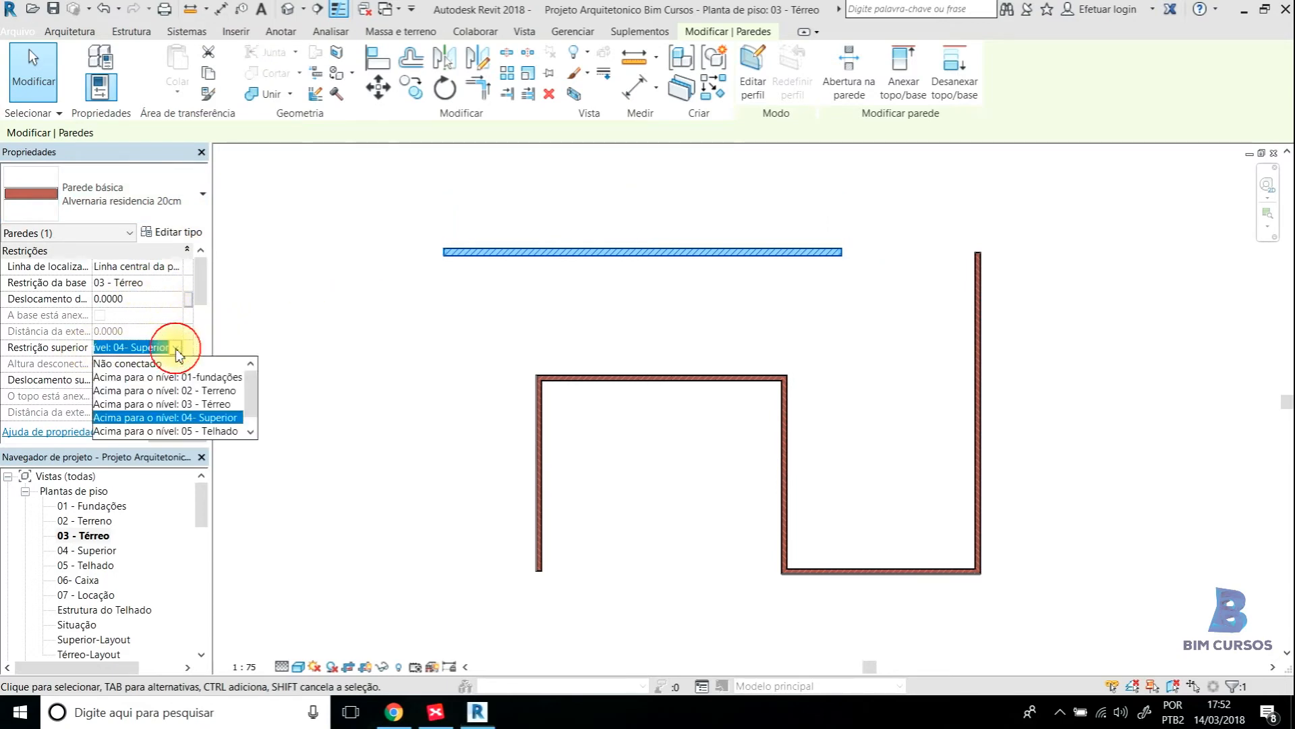
{"action": "left_click", "coordinate": [177, 349]}
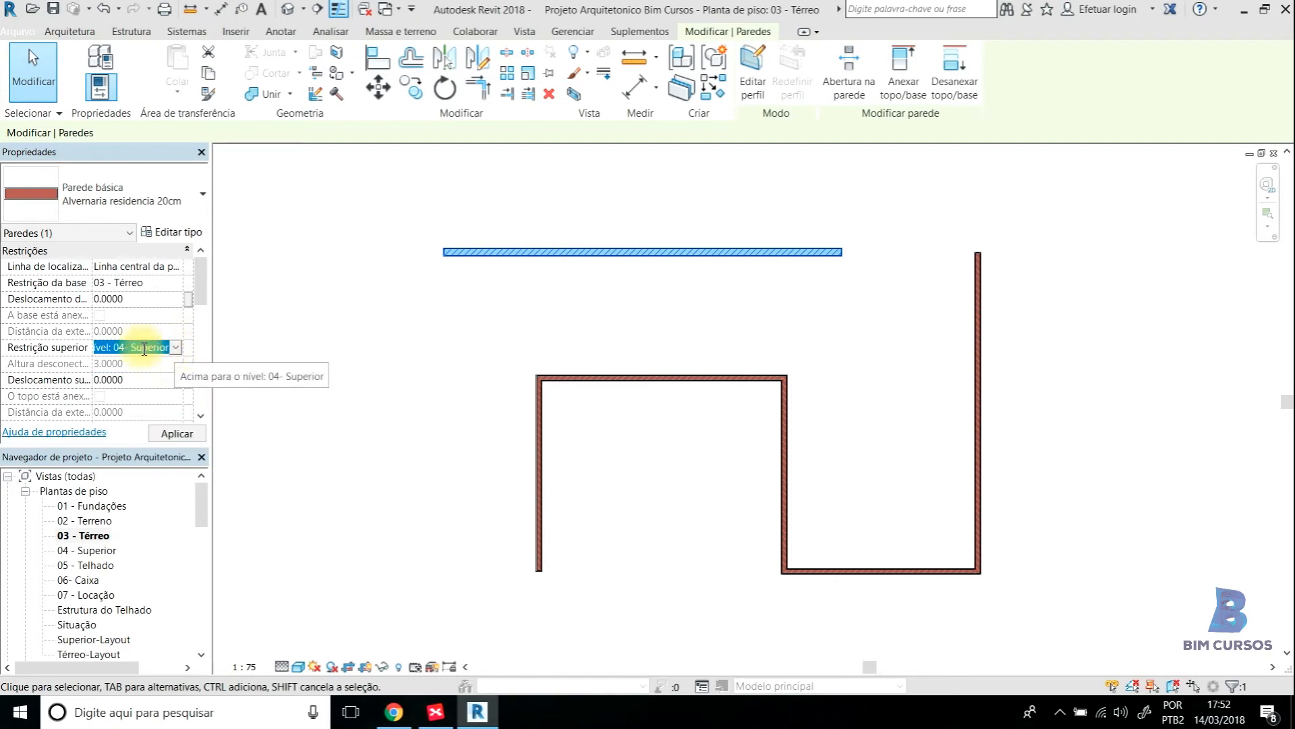
{"action": "left_click", "coordinate": [603, 317]}
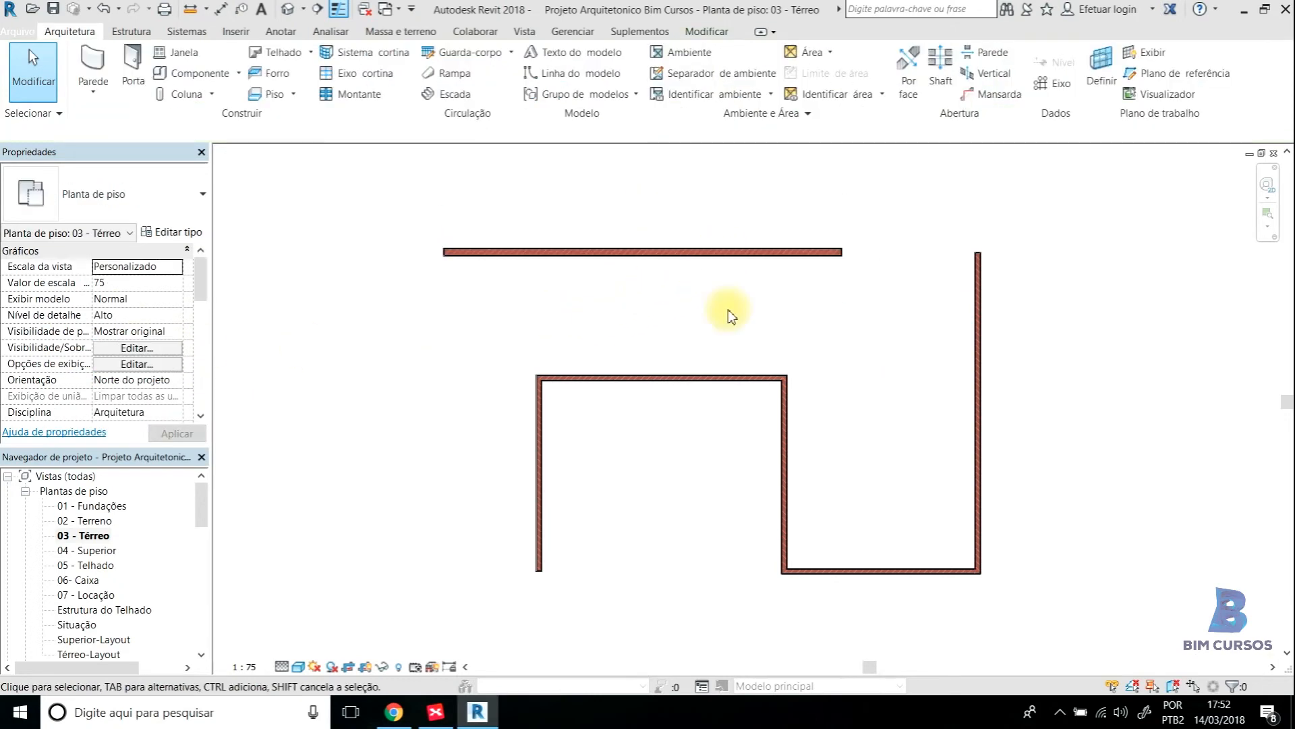
Change the upper horizontal wall and the tall vertical wall on its right together to the Alvernaria residencia 13cm type
{"action": "left_click", "coordinate": [695, 252]}
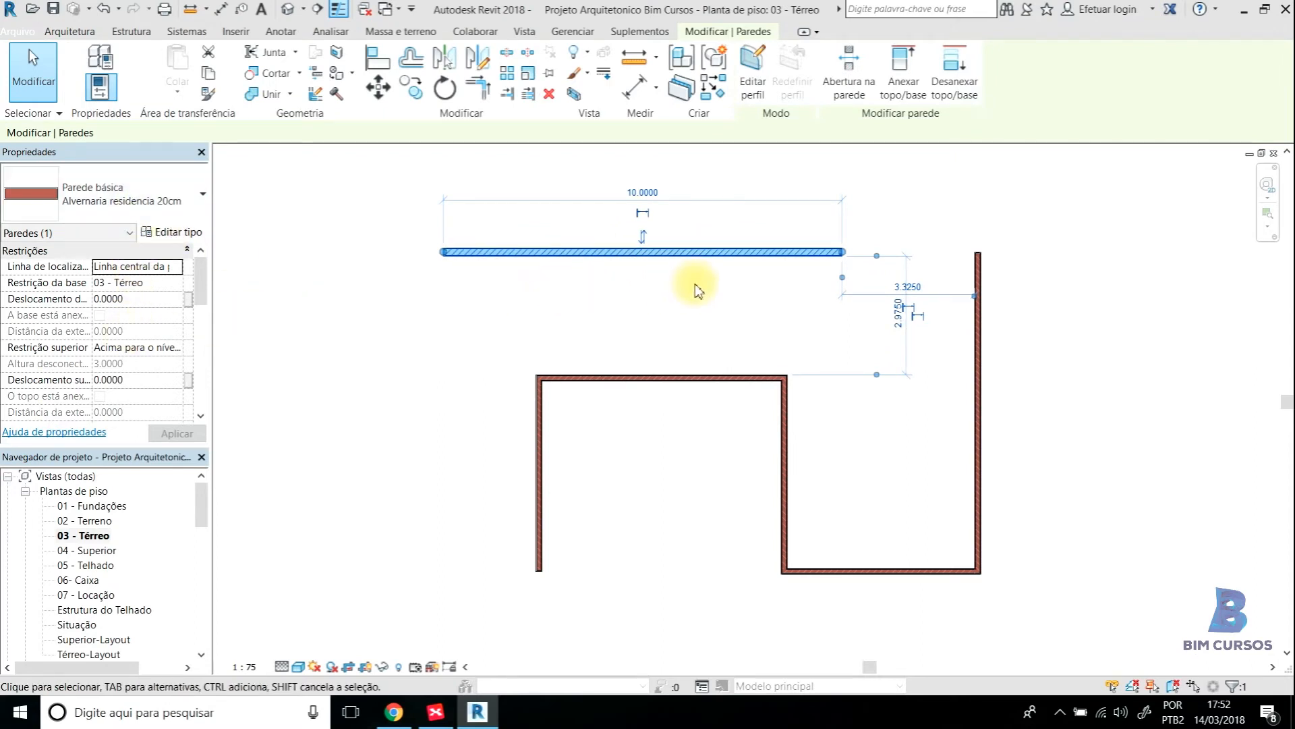
{"action": "left_click", "coordinate": [978, 270], "text": "ctrl"}
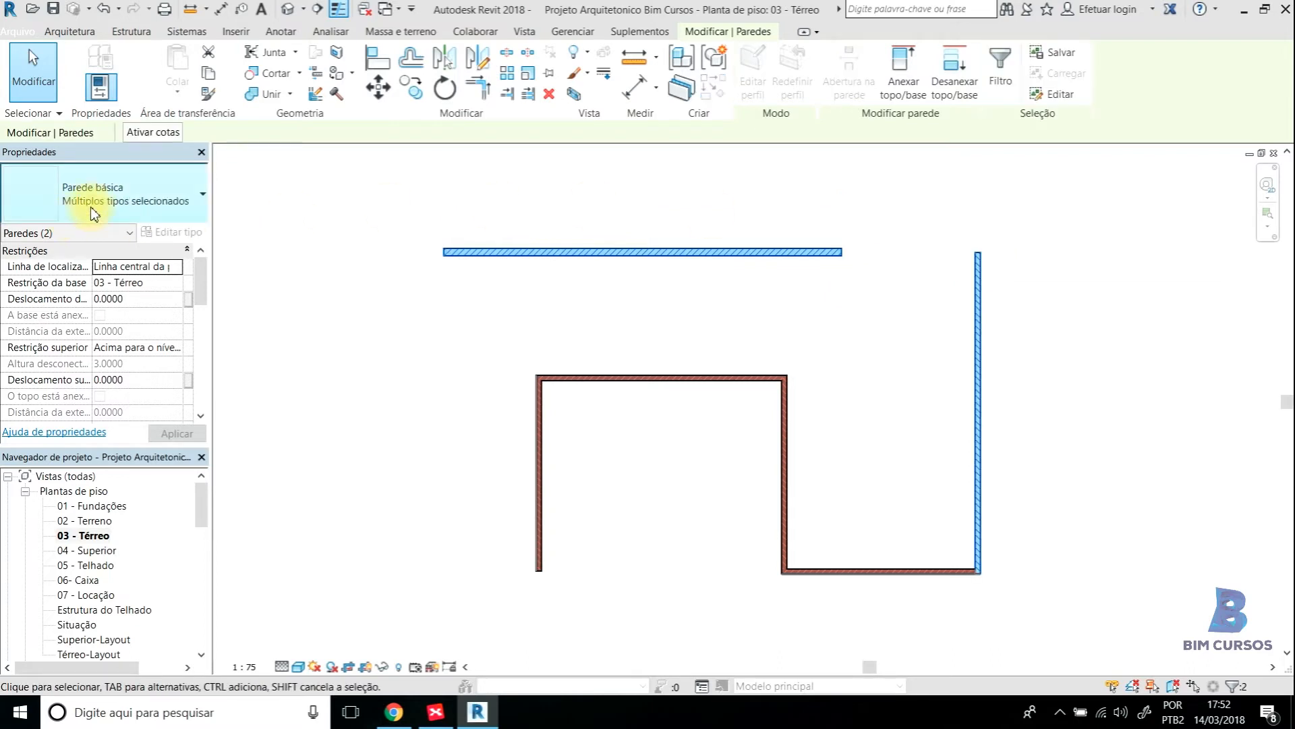
{"action": "left_click", "coordinate": [143, 201]}
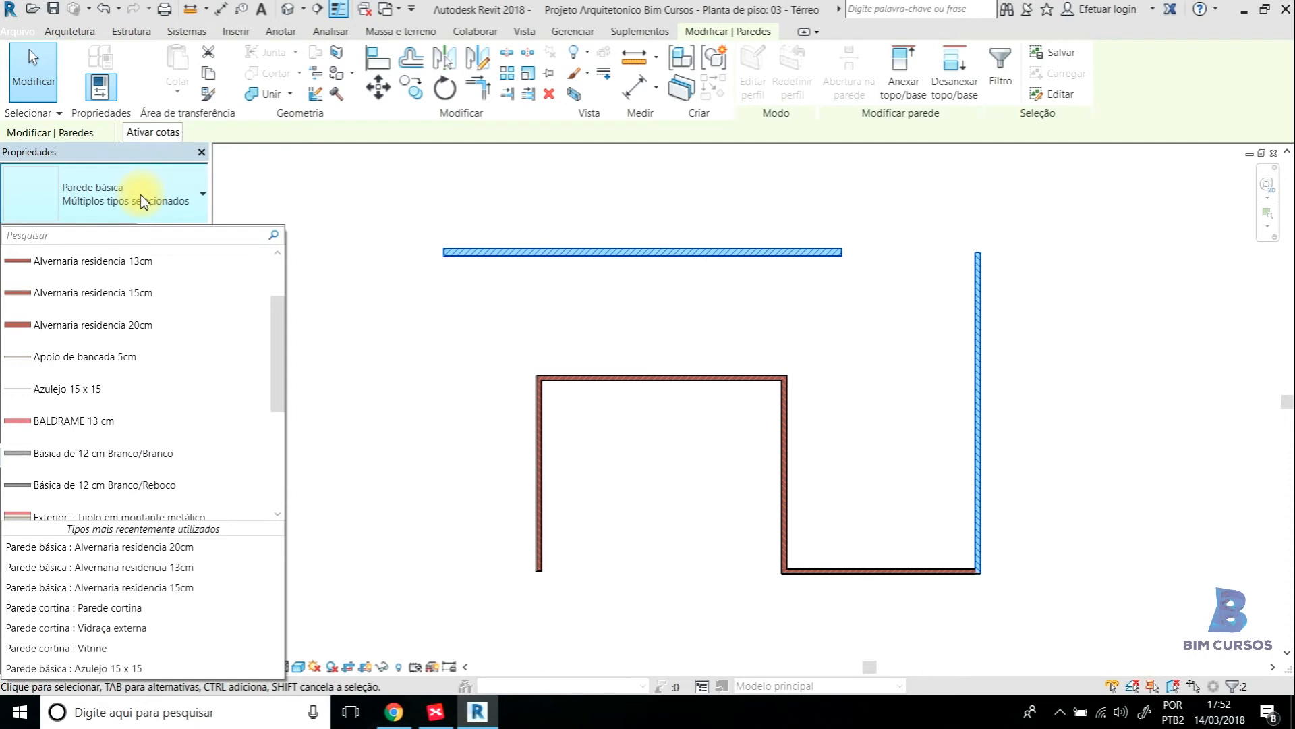
{"action": "left_click", "coordinate": [134, 269]}
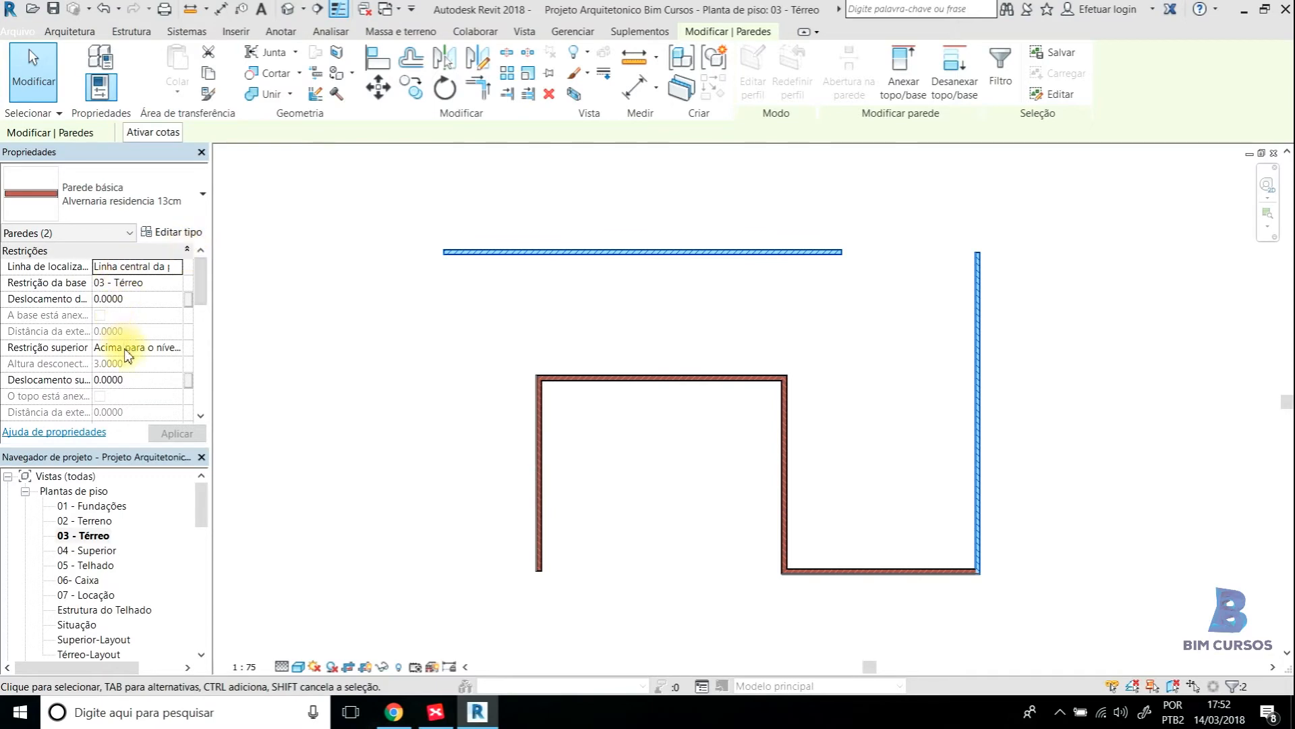
{"action": "left_click", "coordinate": [706, 301]}
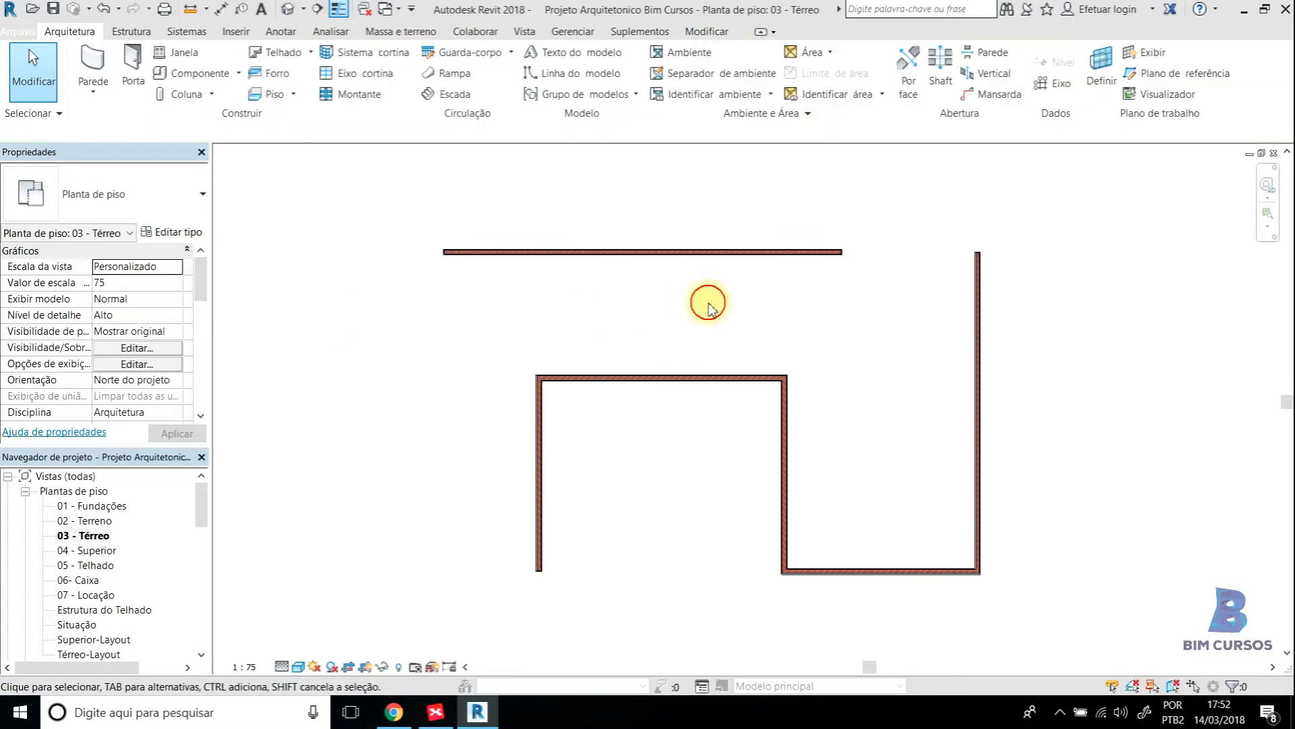
Select the upper horizontal wall and the right vertical wall together to check their shared type
{"action": "left_click", "coordinate": [834, 258]}
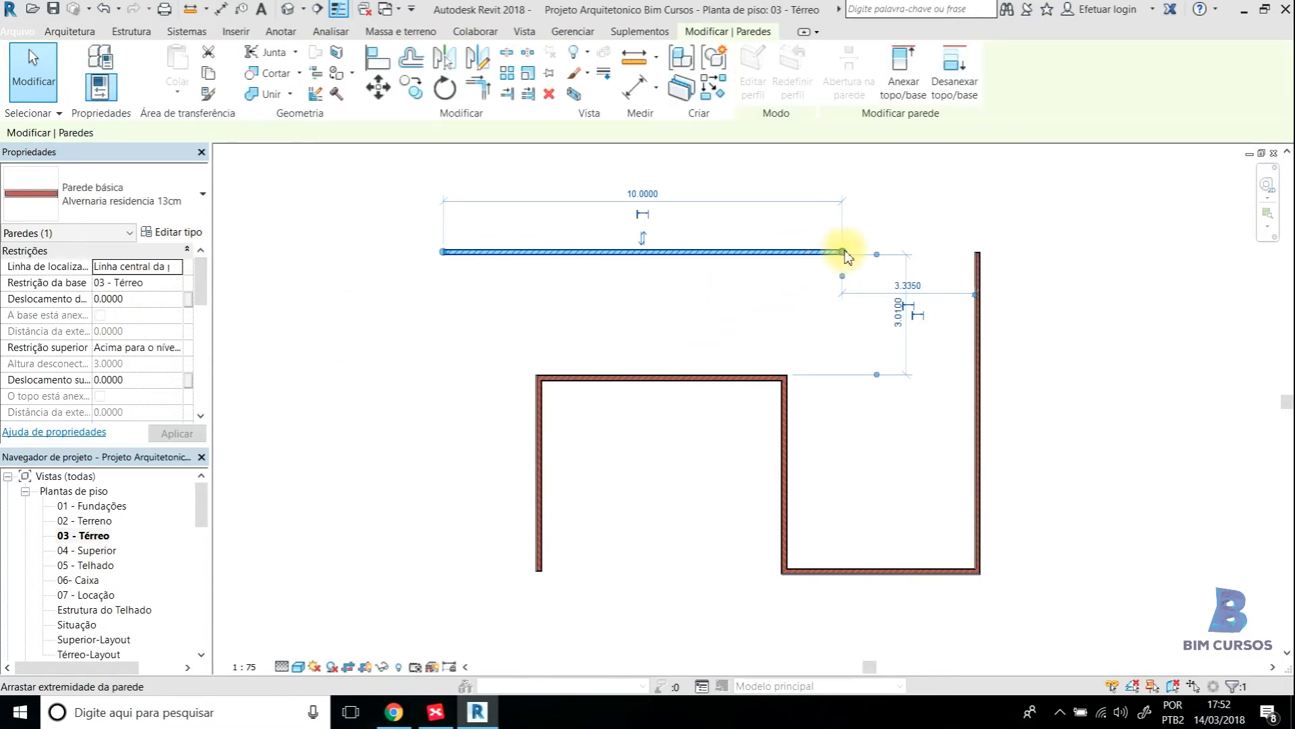
{"action": "left_click", "coordinate": [789, 223]}
{"action": "left_click", "coordinate": [839, 261]}
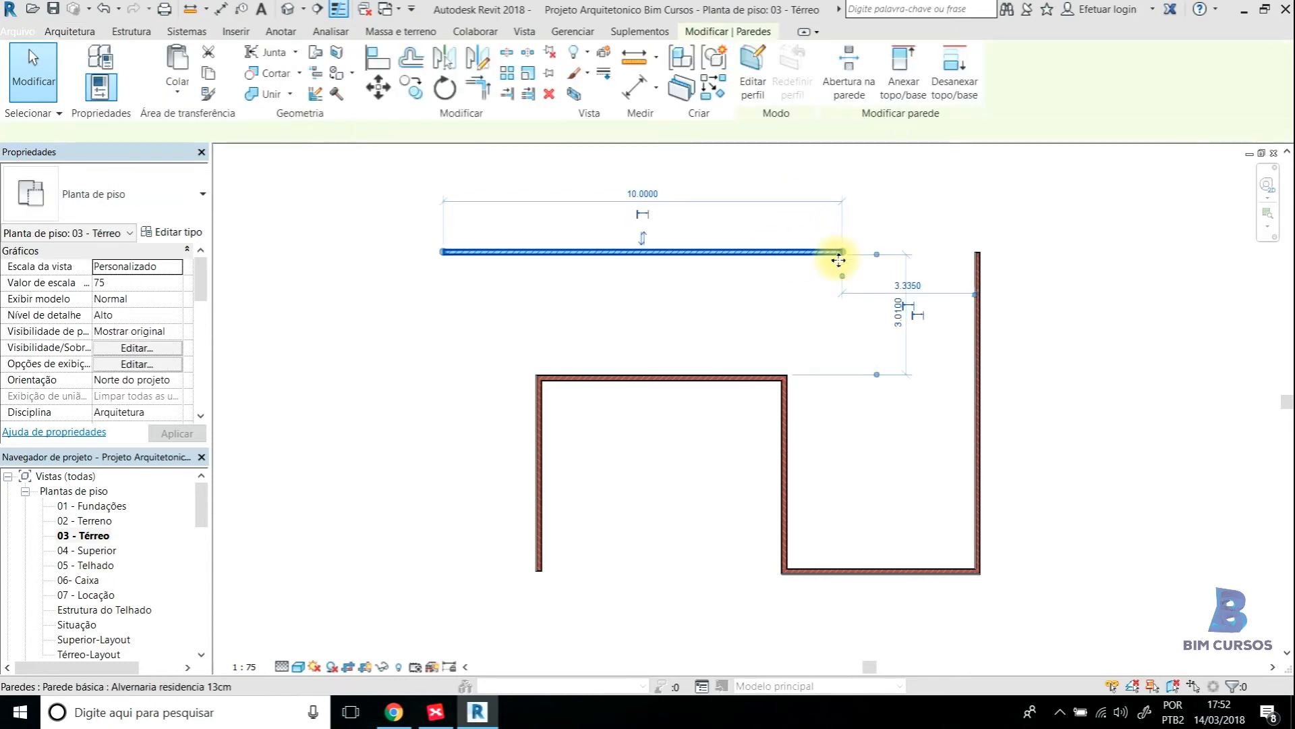
{"action": "left_click", "coordinate": [977, 262], "text": "ctrl"}
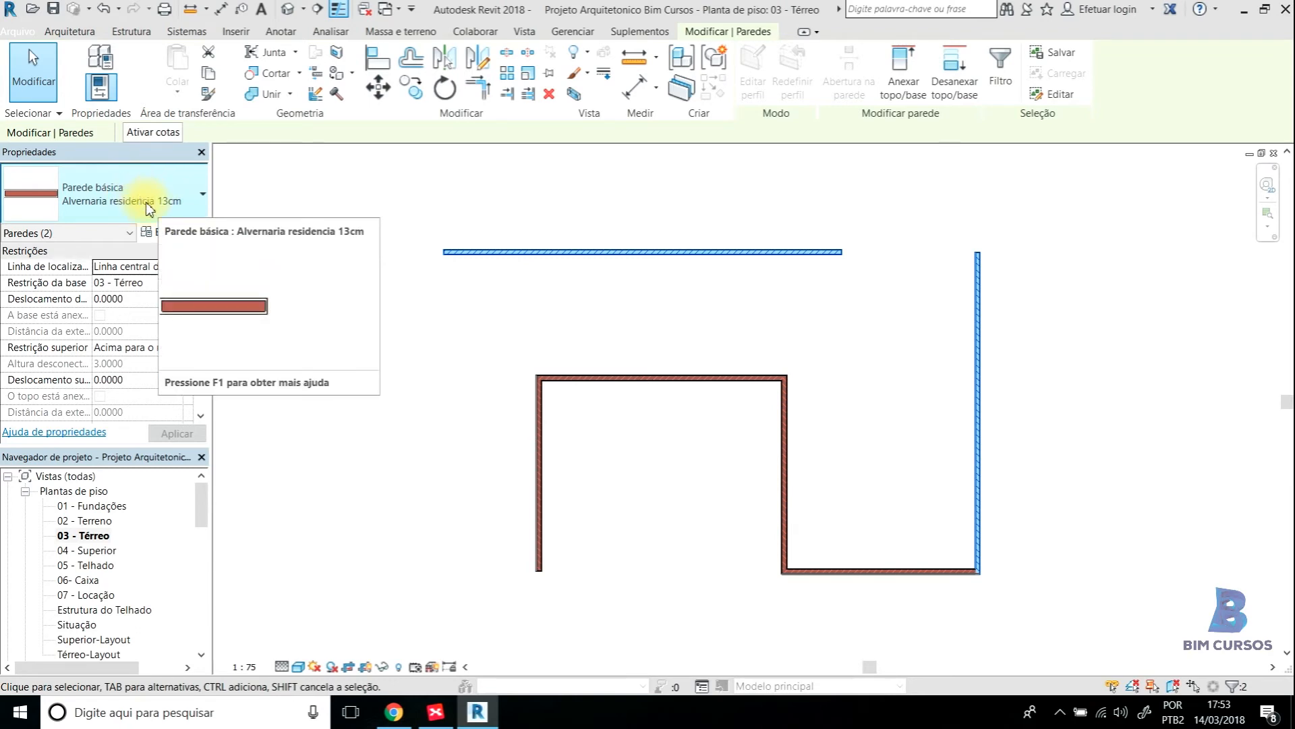
Set the base constraint of only the upper horizontal wall to level 02 - Terreno
{"action": "left_click", "coordinate": [506, 231]}
{"action": "left_click", "coordinate": [515, 252]}
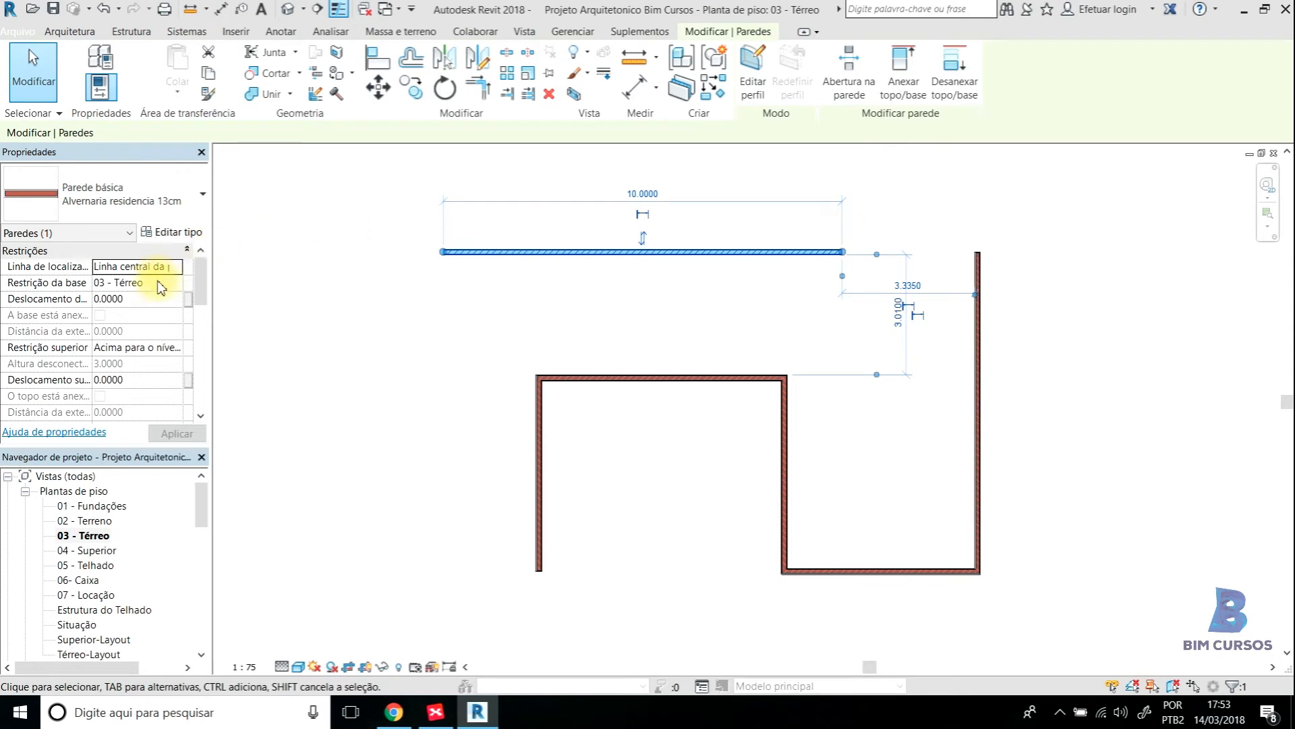
{"action": "left_click", "coordinate": [175, 284]}
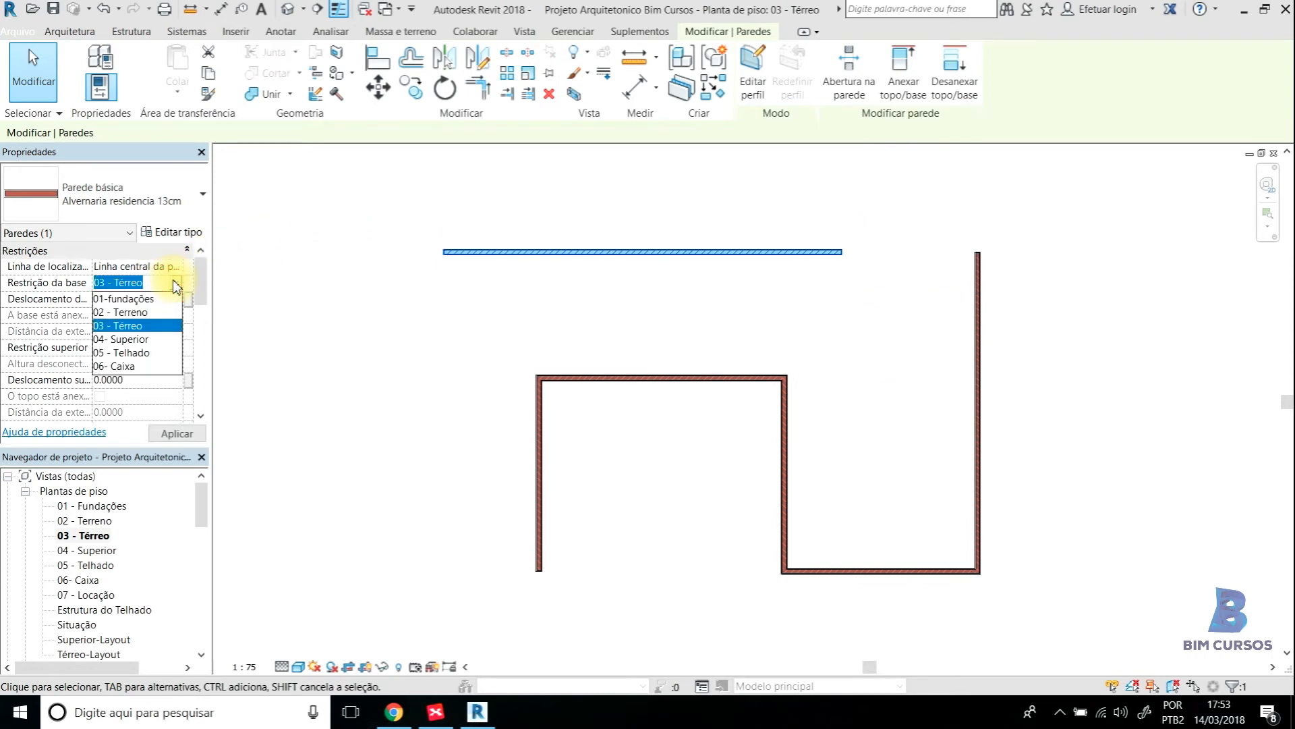
{"action": "left_click", "coordinate": [132, 311]}
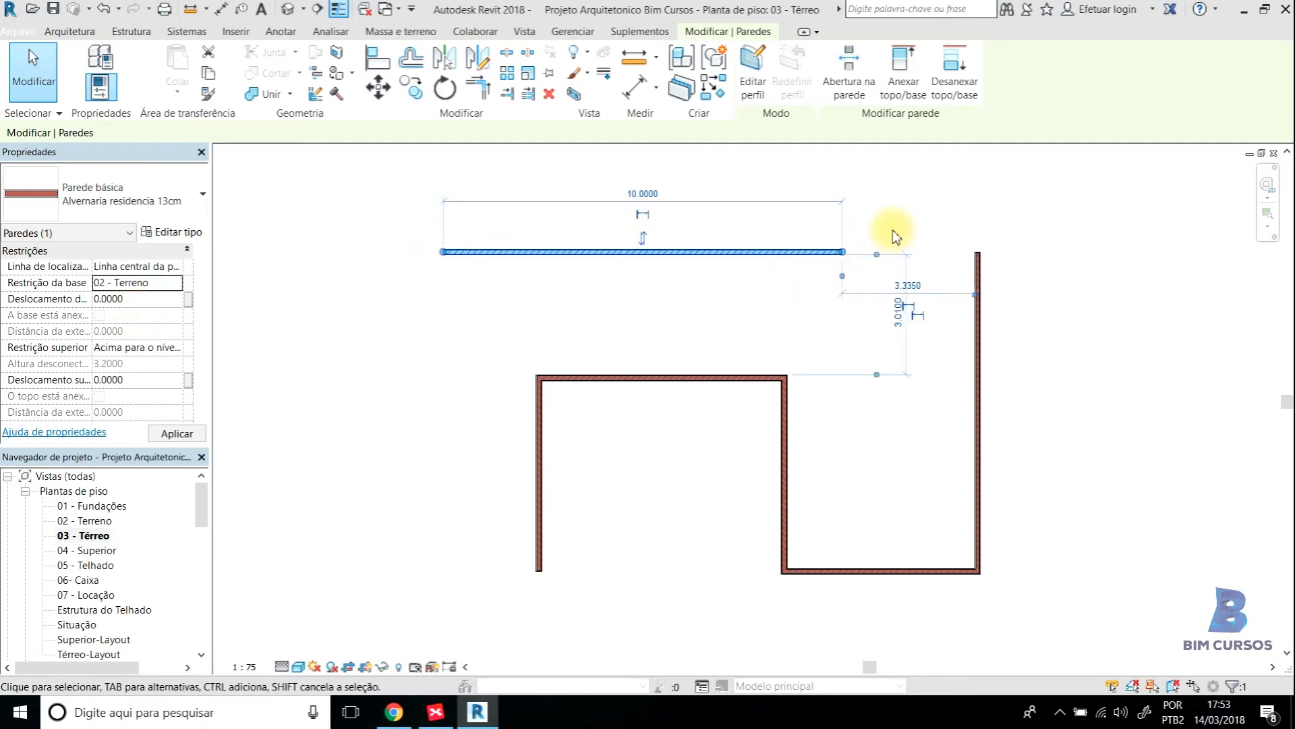
{"action": "left_click", "coordinate": [881, 274]}
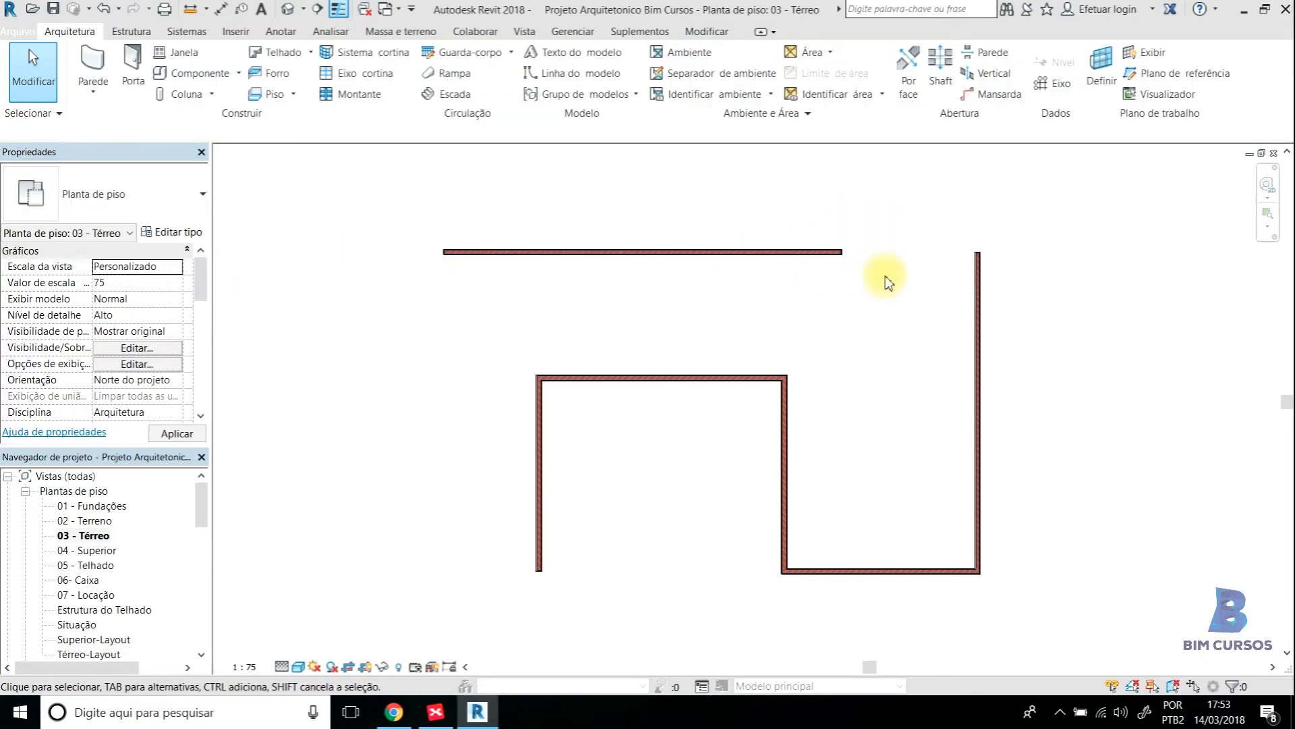
Set the base constraint of both the right vertical wall and the upper horizontal wall to 03 - Térreo
{"action": "left_click", "coordinate": [976, 266]}
{"action": "left_click", "coordinate": [817, 253], "text": "ctrl"}
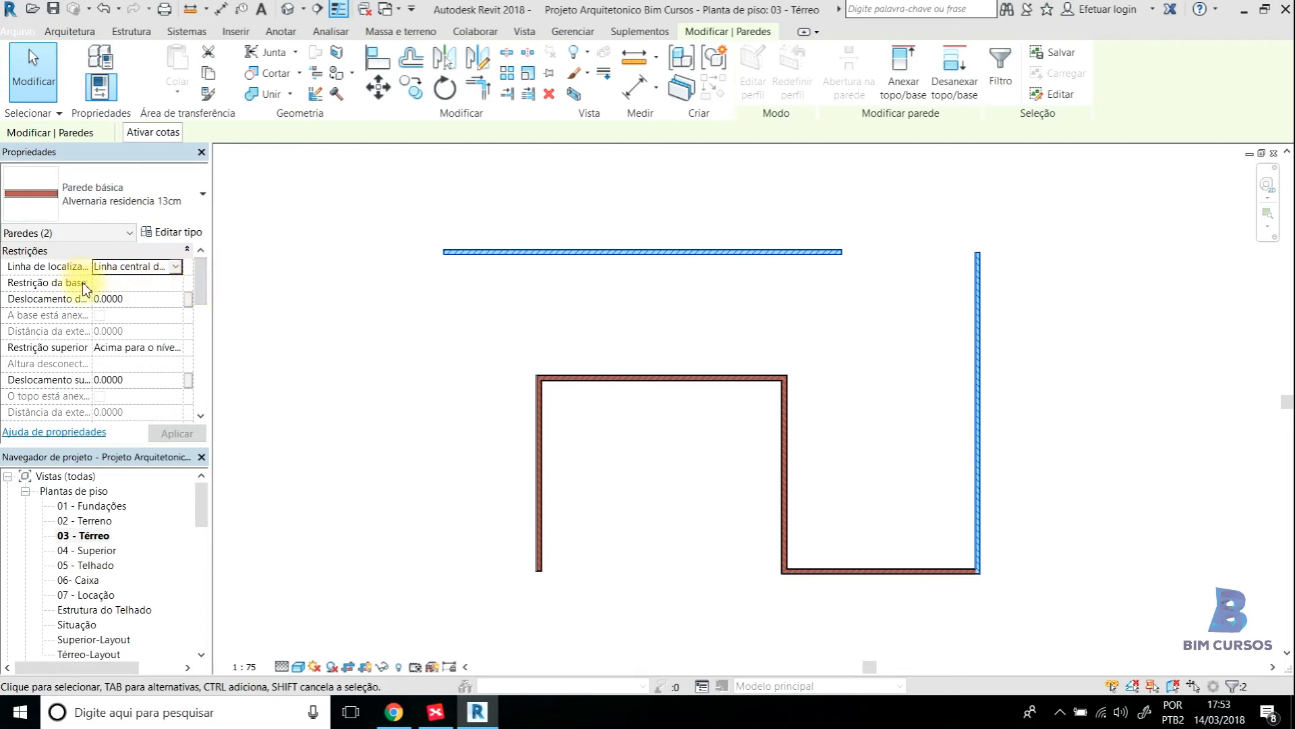
{"action": "left_click", "coordinate": [176, 284]}
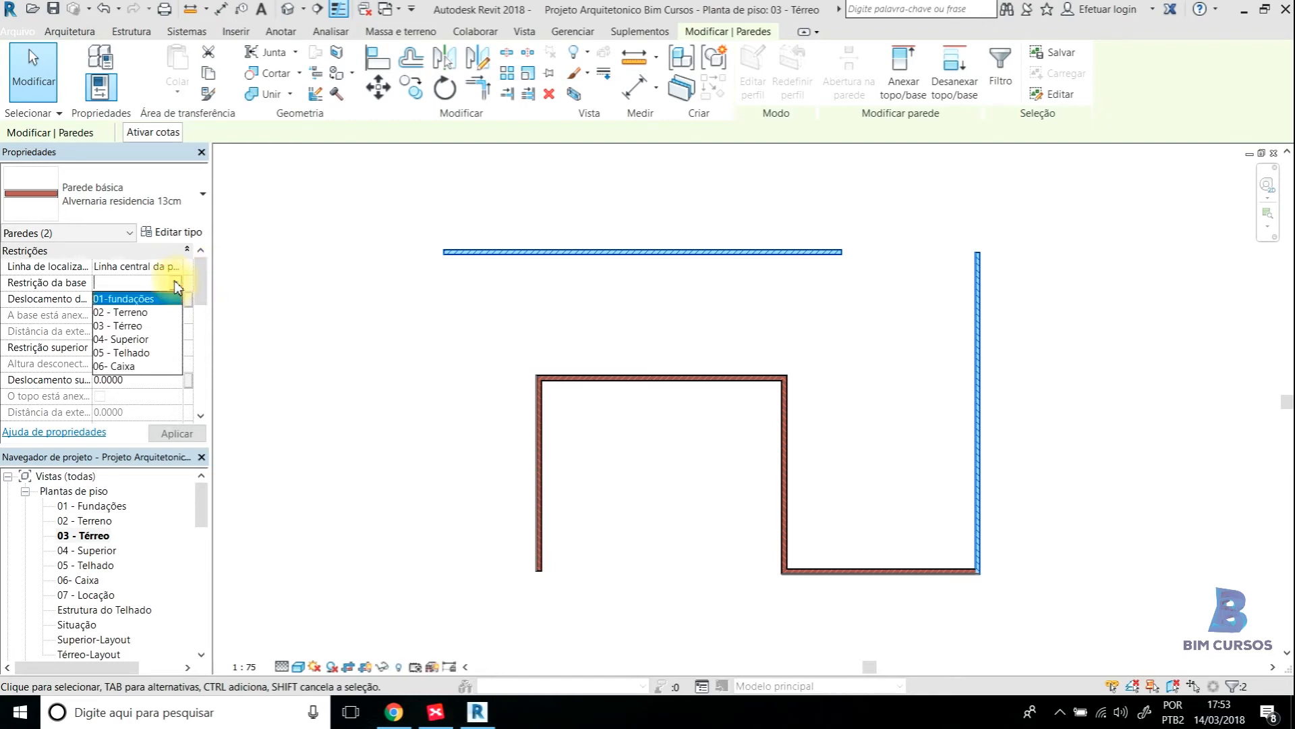
{"action": "left_click", "coordinate": [137, 327]}
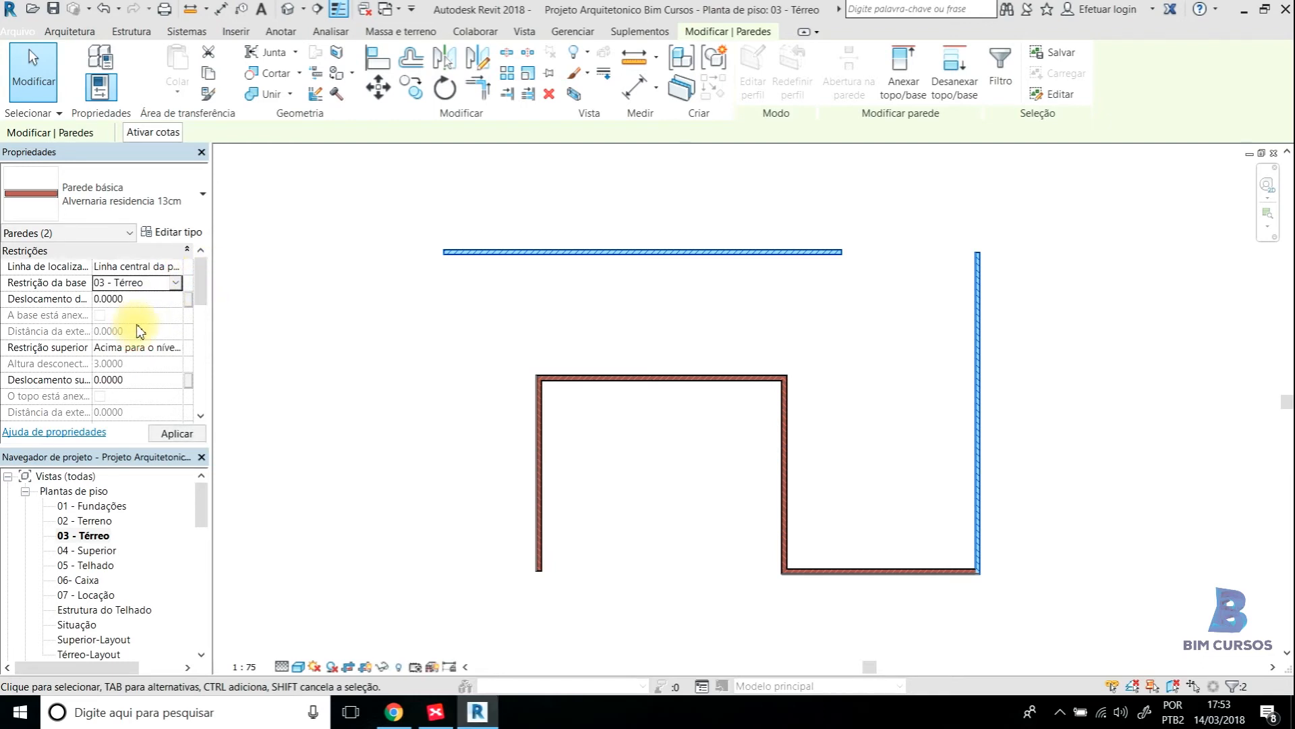
{"action": "left_click", "coordinate": [790, 328]}
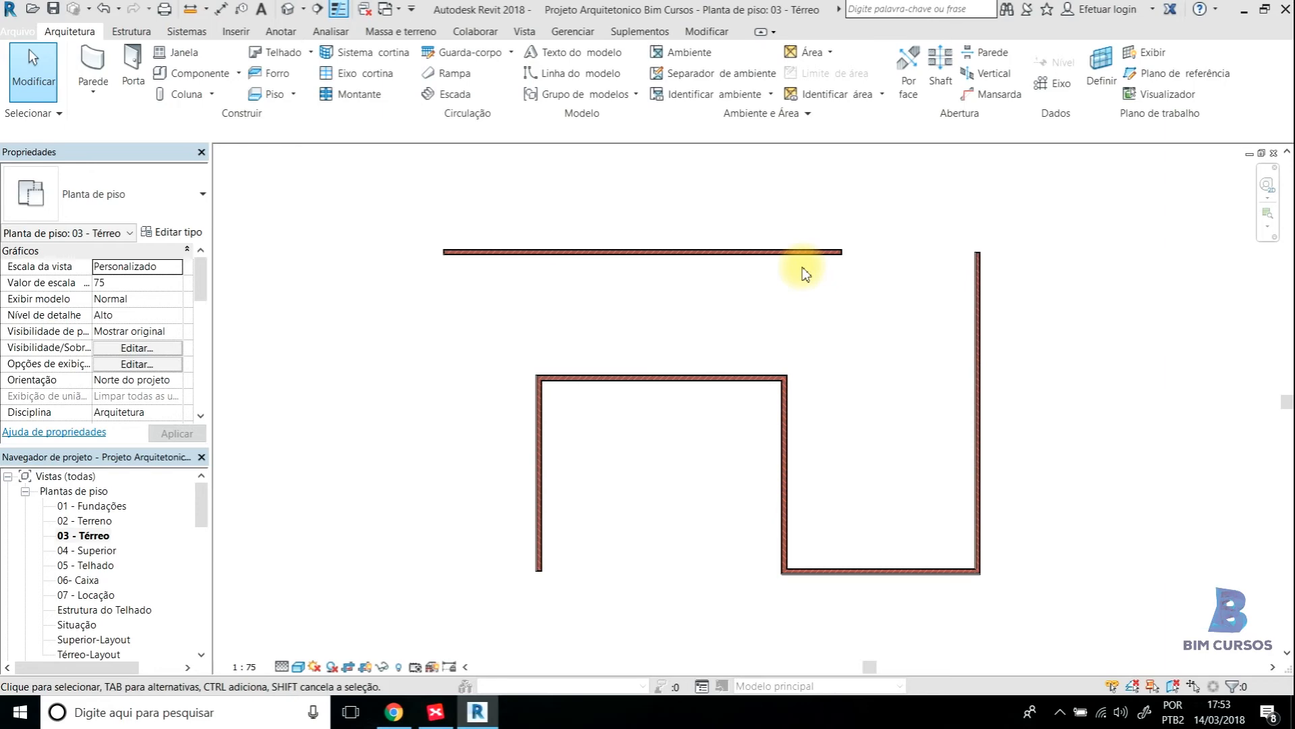
Delete the five connected walls, keeping only the upper horizontal wall
{"action": "left_click_drag", "start_coordinate": [1022, 231], "coordinate": [867, 598]}
{"action": "left_click_drag", "start_coordinate": [824, 318], "coordinate": [499, 603]}
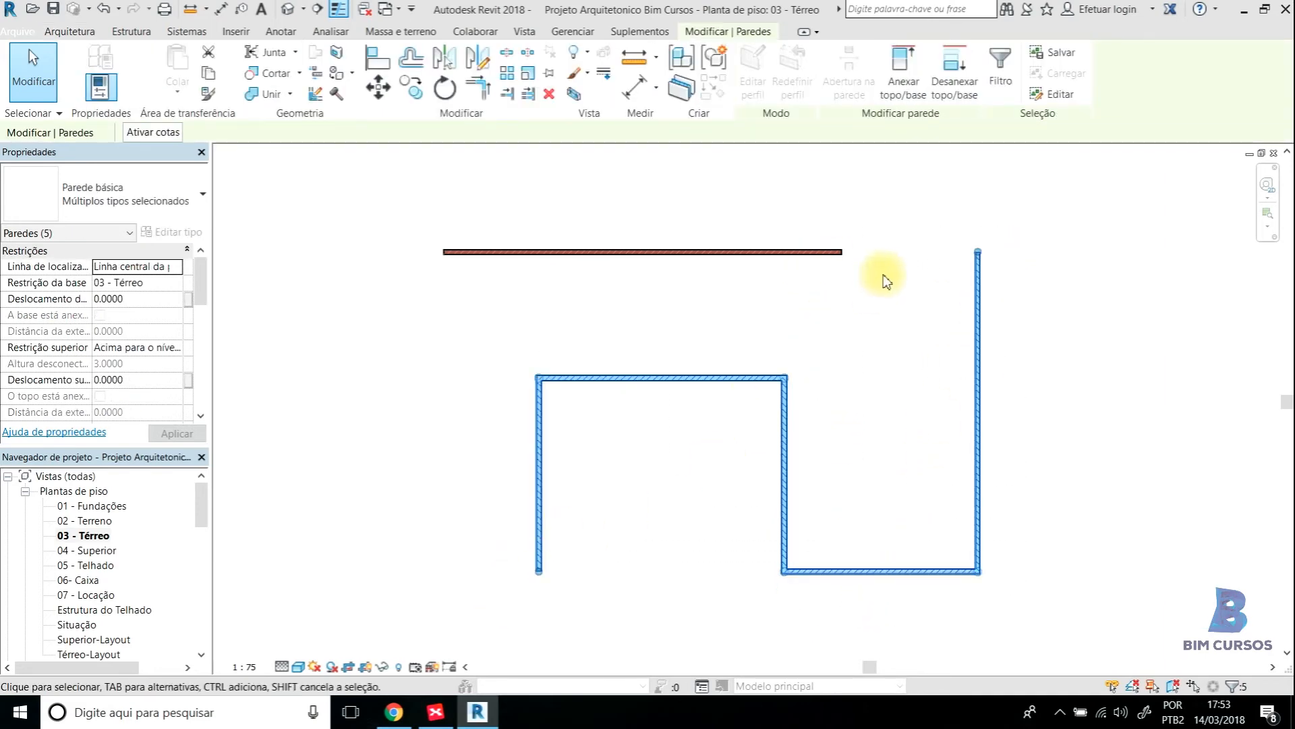
{"action": "key", "text": "Delete"}
Inspect the remaining wall's length, area and volume in its properties
{"action": "left_click", "coordinate": [787, 249]}
{"action": "left_click_drag", "start_coordinate": [698, 239], "coordinate": [675, 269]}
{"action": "left_click", "coordinate": [200, 270]}
{"action": "left_click_drag", "start_coordinate": [200, 270], "coordinate": [202, 327]}
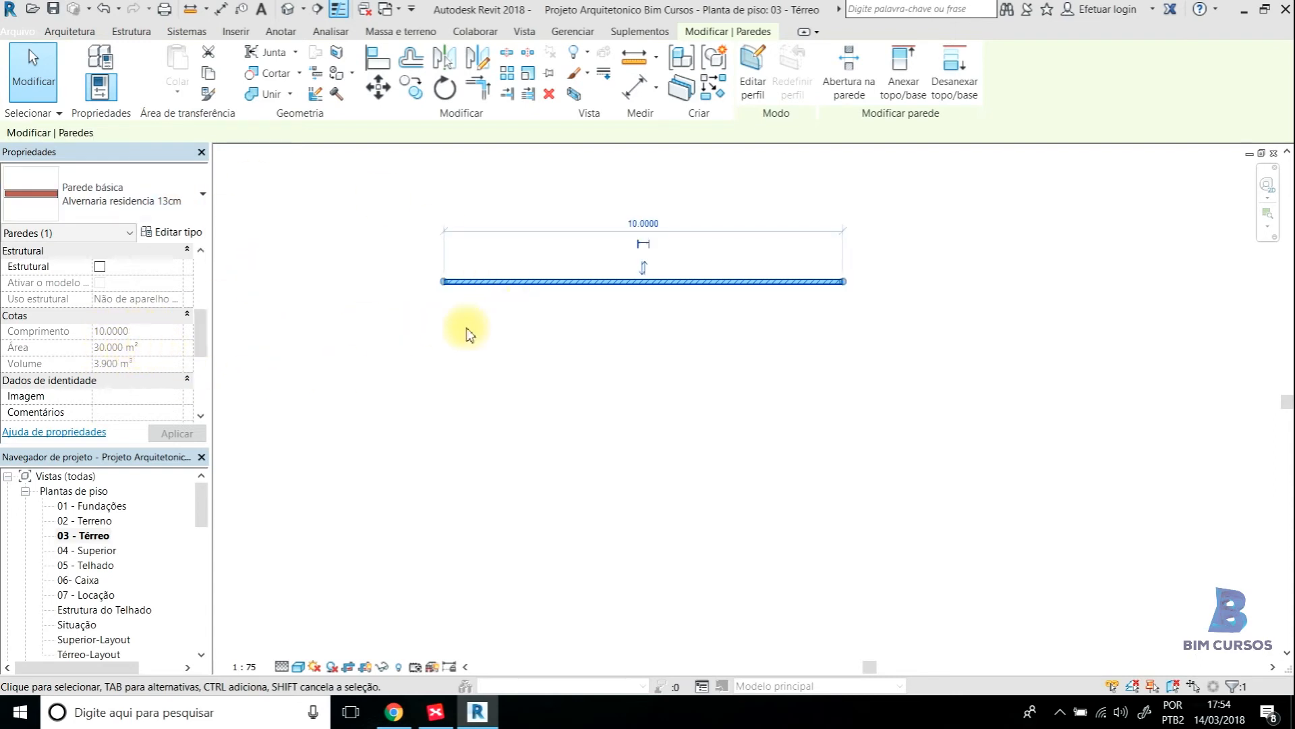
Open the Vista frontal elevation from the plan and examine the 04- Superior level above the wall
{"action": "scroll", "coordinate": [610, 341], "scroll_direction": "down", "scroll_amount": 3}
{"action": "middle_click_drag", "start_coordinate": [729, 512], "coordinate": [723, 369]}
{"action": "double_click", "coordinate": [697, 547]}
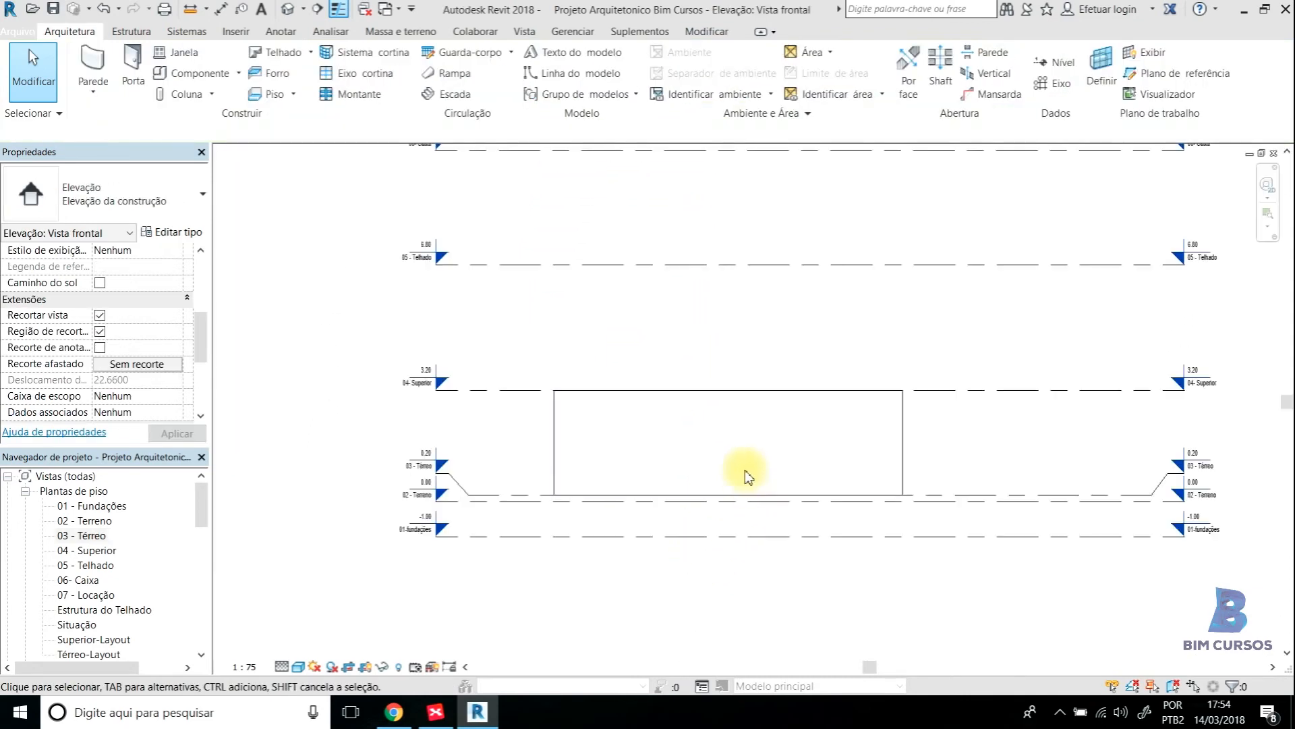
{"action": "left_click", "coordinate": [1018, 390]}
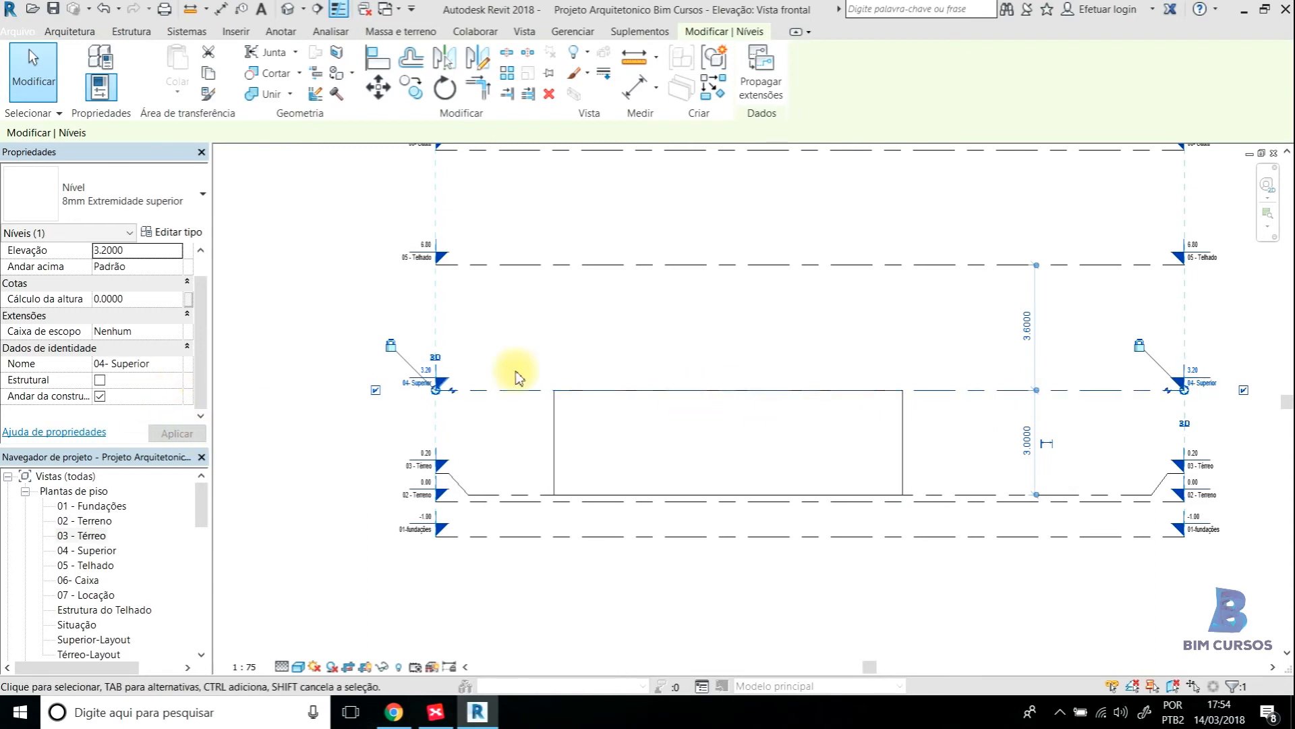
{"action": "key", "text": "Escape"}
Check the wall's area and volume properties in the elevation and return to the 03 - Térreo floor plan
{"action": "left_click", "coordinate": [860, 437]}
{"action": "left_click_drag", "start_coordinate": [199, 303], "coordinate": [205, 346]}
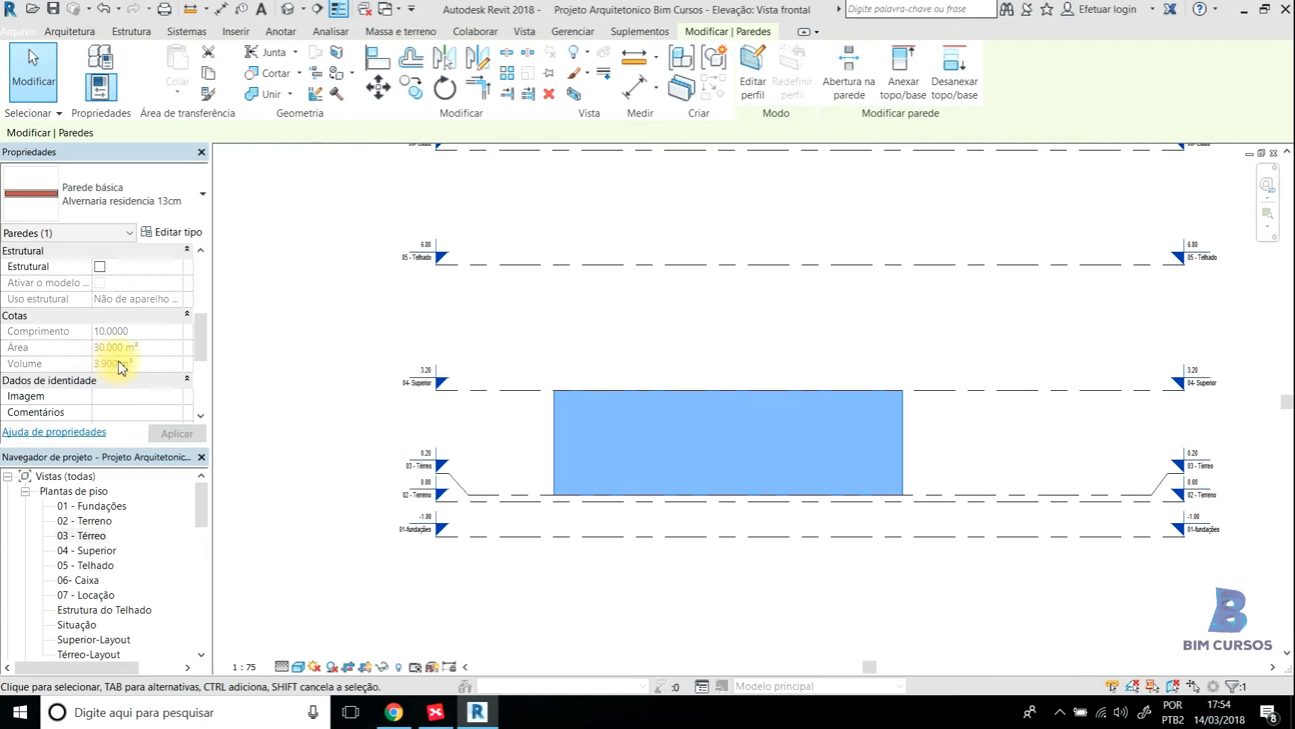
{"action": "left_click", "coordinate": [621, 301]}
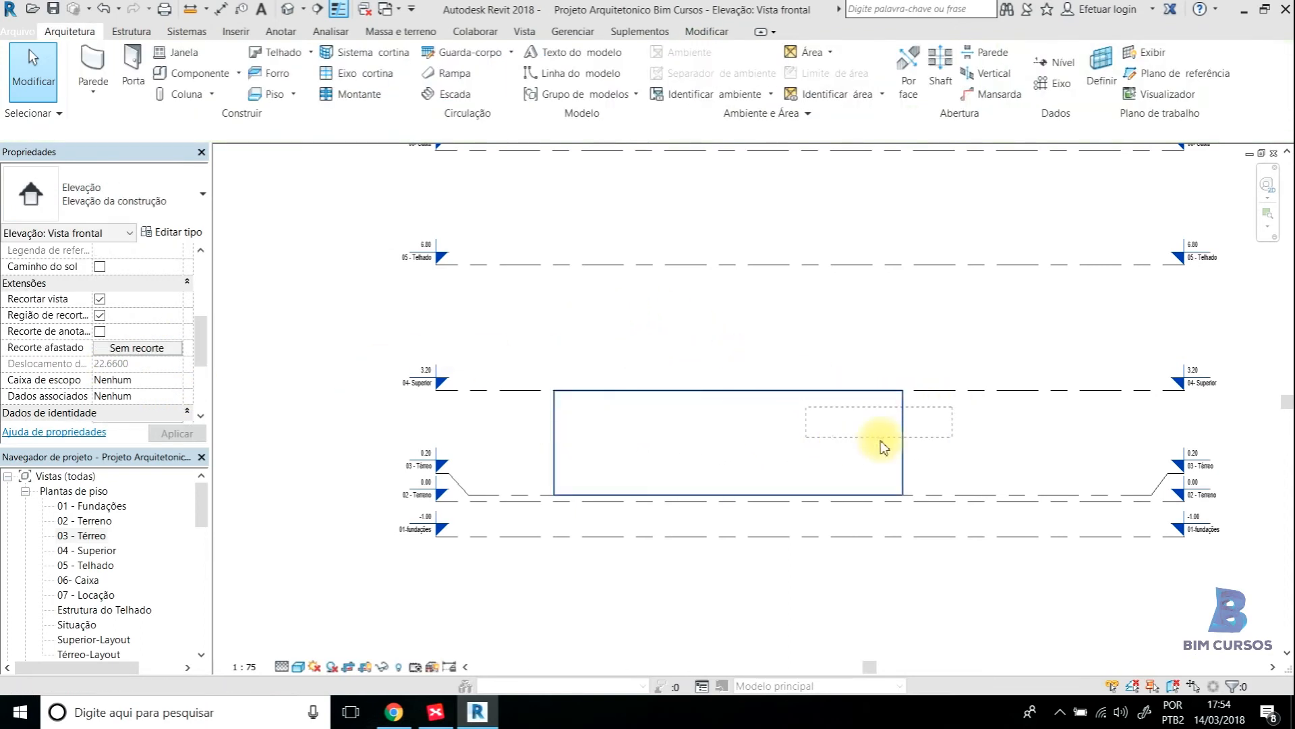
{"action": "double_click", "coordinate": [101, 535]}
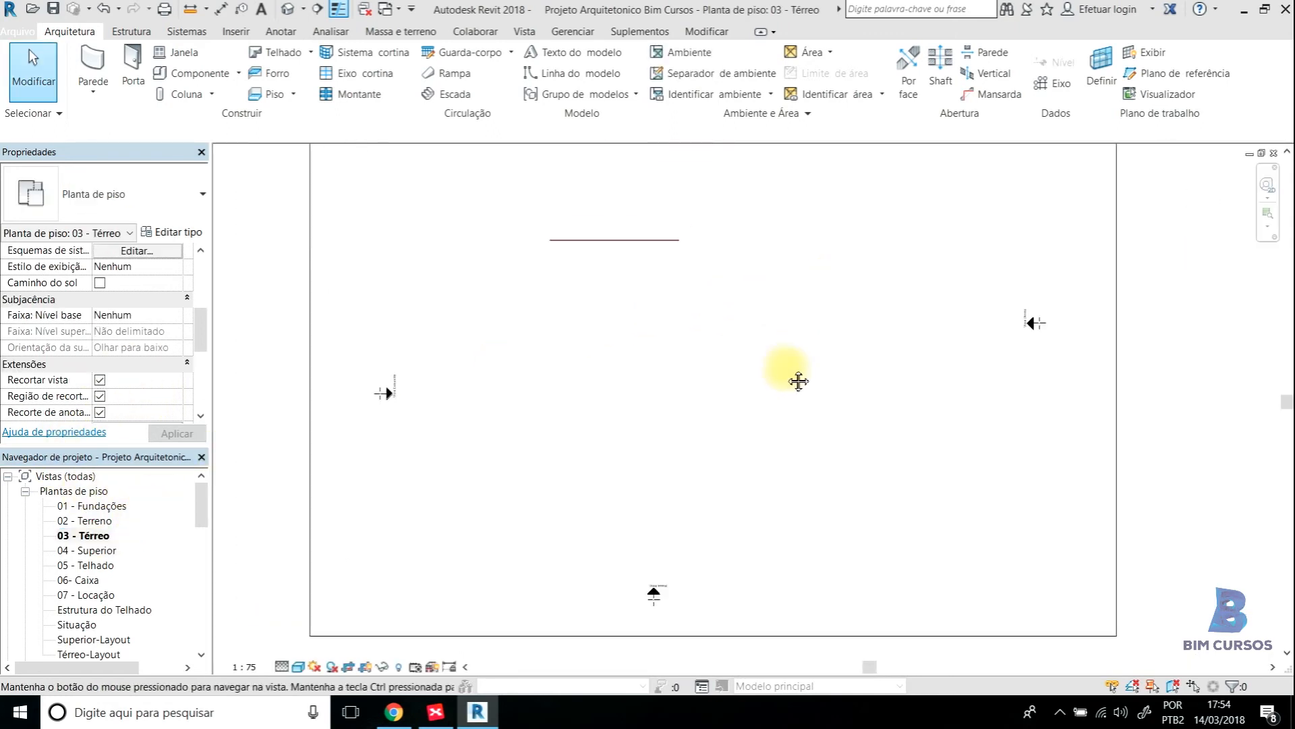
{"action": "scroll", "coordinate": [582, 231], "scroll_direction": "up", "scroll_amount": 4}
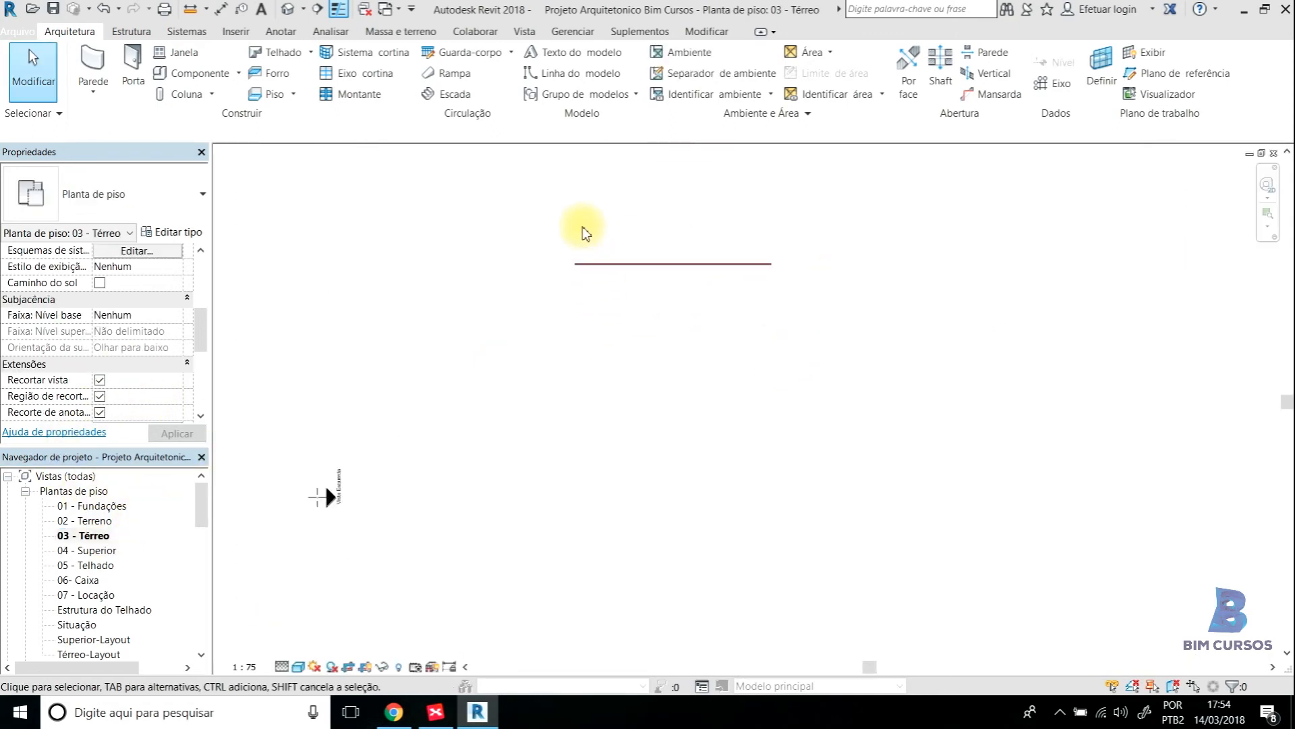
{"action": "scroll", "coordinate": [607, 233], "scroll_direction": "up", "scroll_amount": 2}
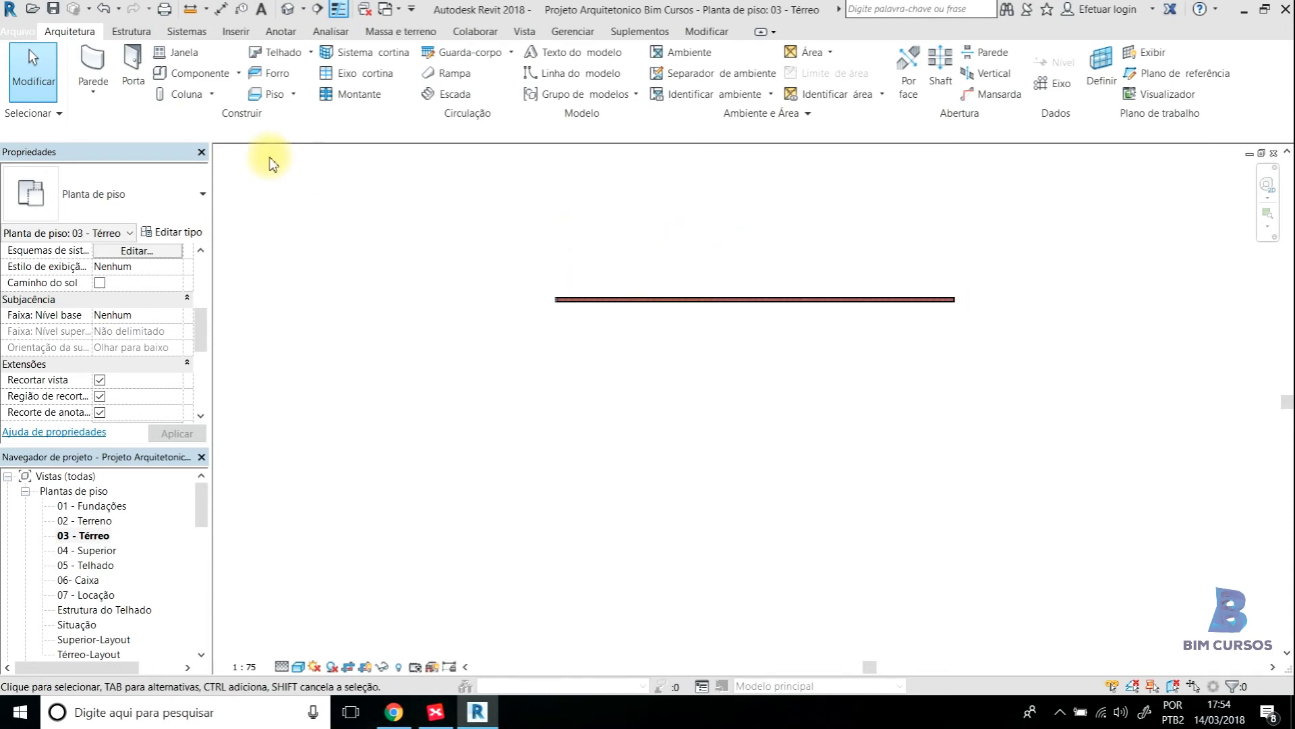
{"action": "left_click", "coordinate": [94, 67]}
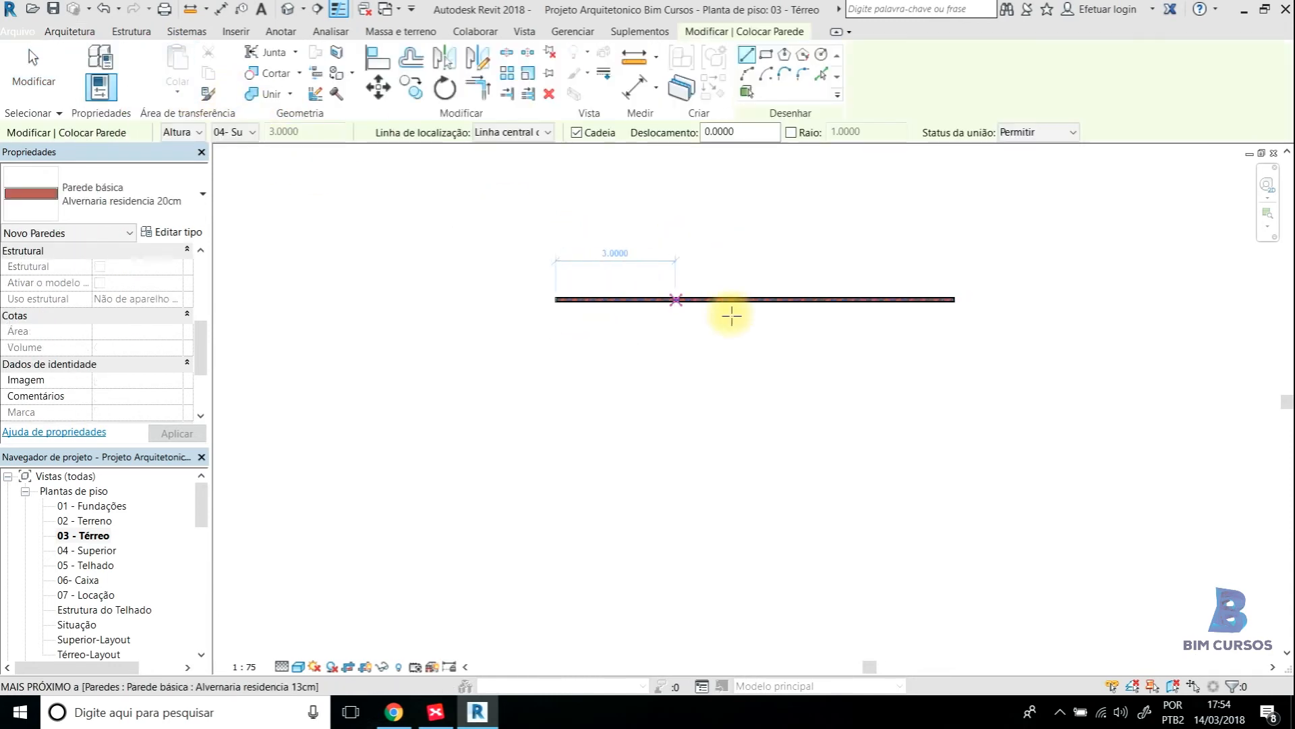
{"action": "middle_click_drag", "start_coordinate": [645, 314], "coordinate": [648, 281]}
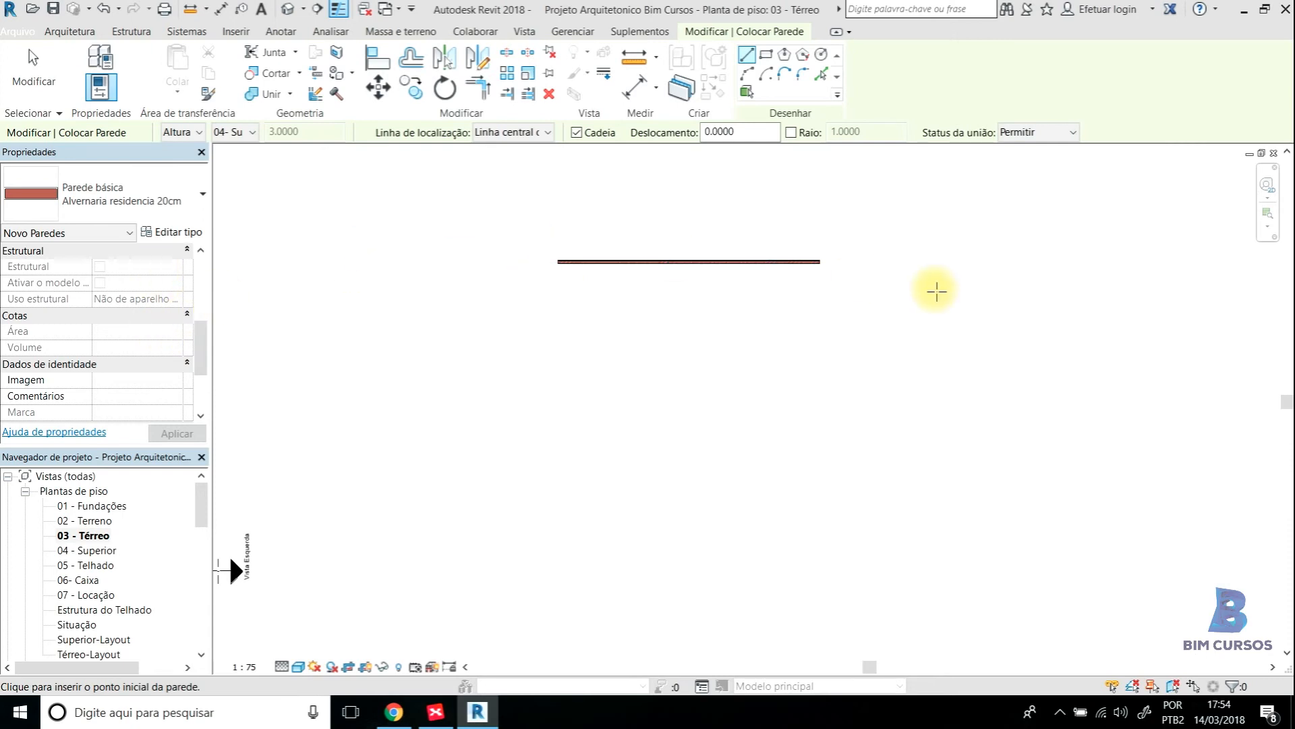
{"action": "left_click", "coordinate": [906, 262]}
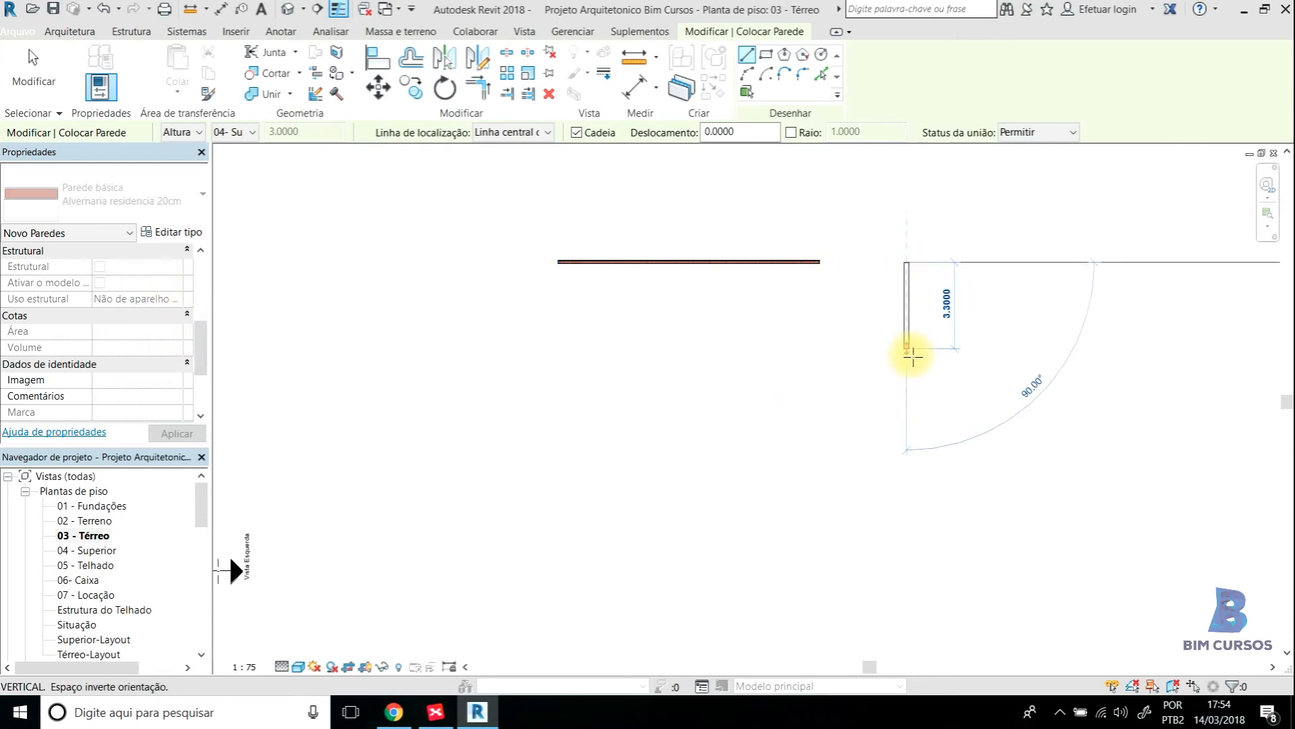
{"action": "key", "text": "Escape"}
{"action": "key", "text": "Escape"}
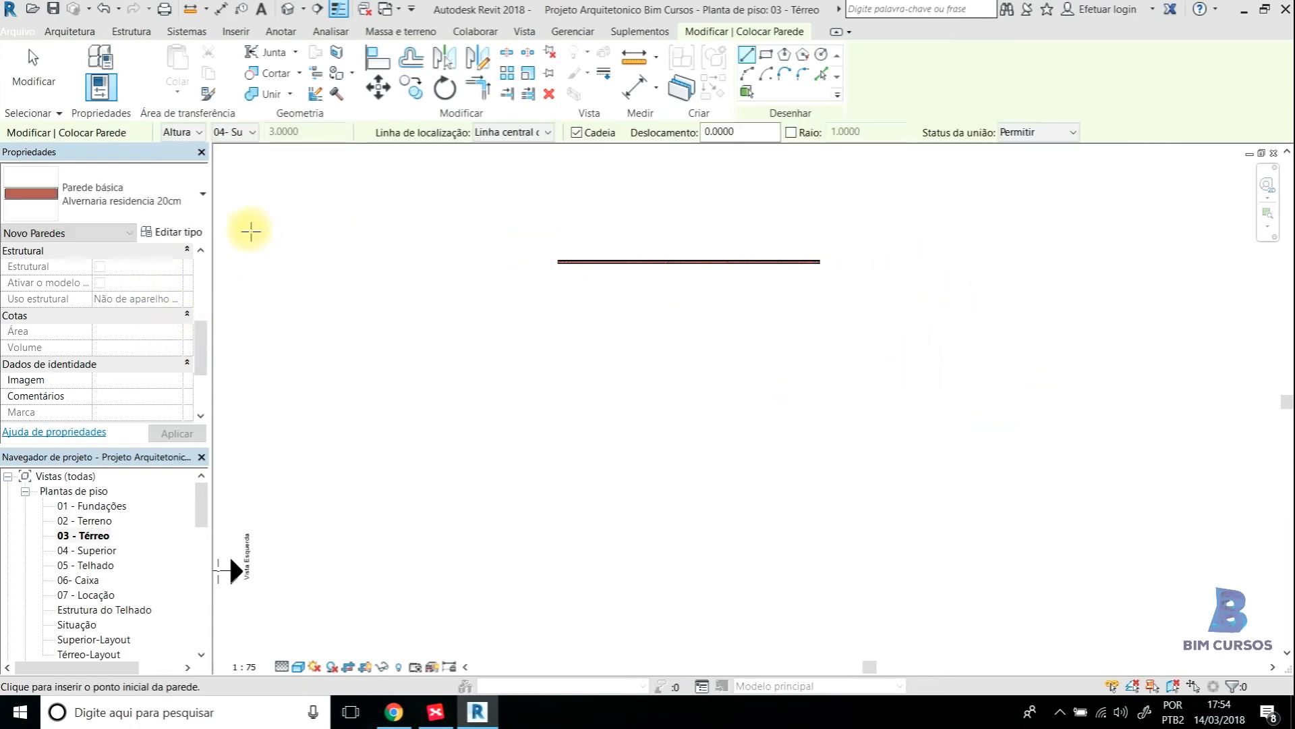
Draw a 6 m vertical wall of type Alvernaria residencia 13cm downward, starting 2 m beyond the right end of the horizontal wall
{"action": "left_click", "coordinate": [193, 204]}
{"action": "left_click", "coordinate": [191, 202]}
{"action": "left_click", "coordinate": [192, 203]}
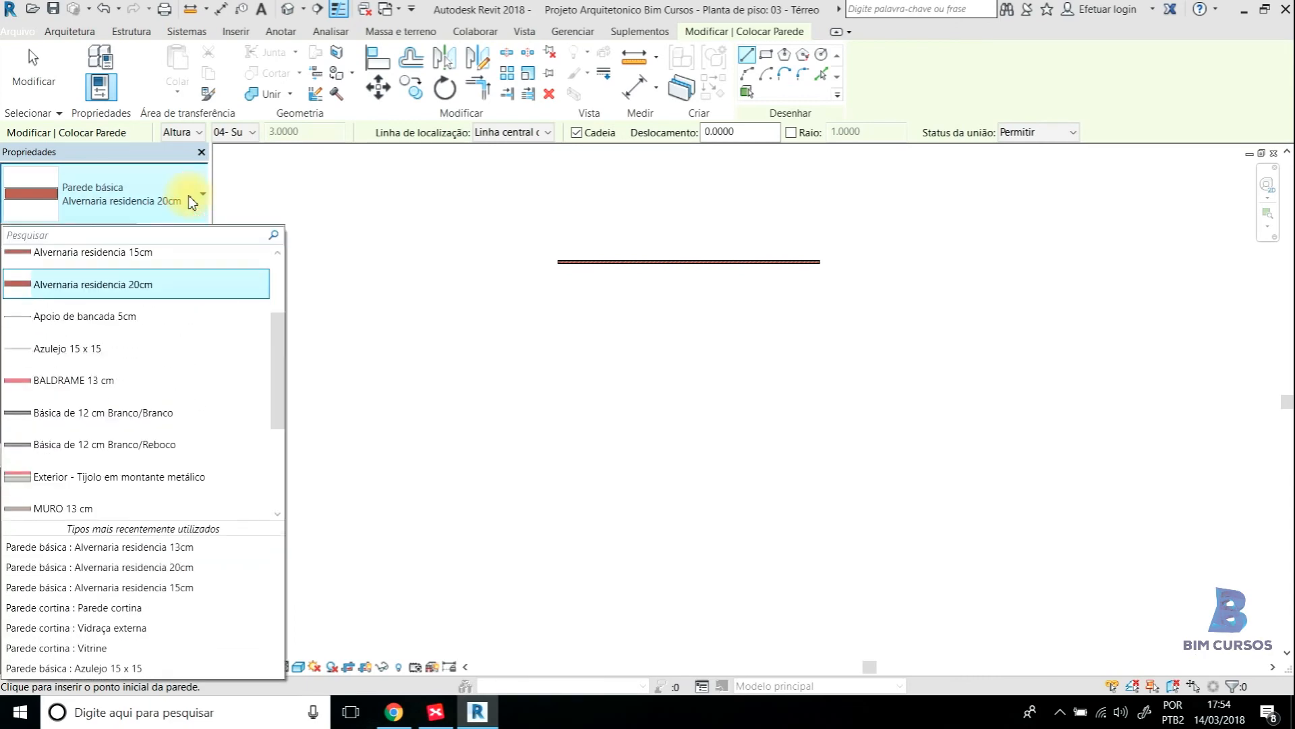
{"action": "scroll", "coordinate": [165, 292], "scroll_direction": "up", "scroll_amount": 2}
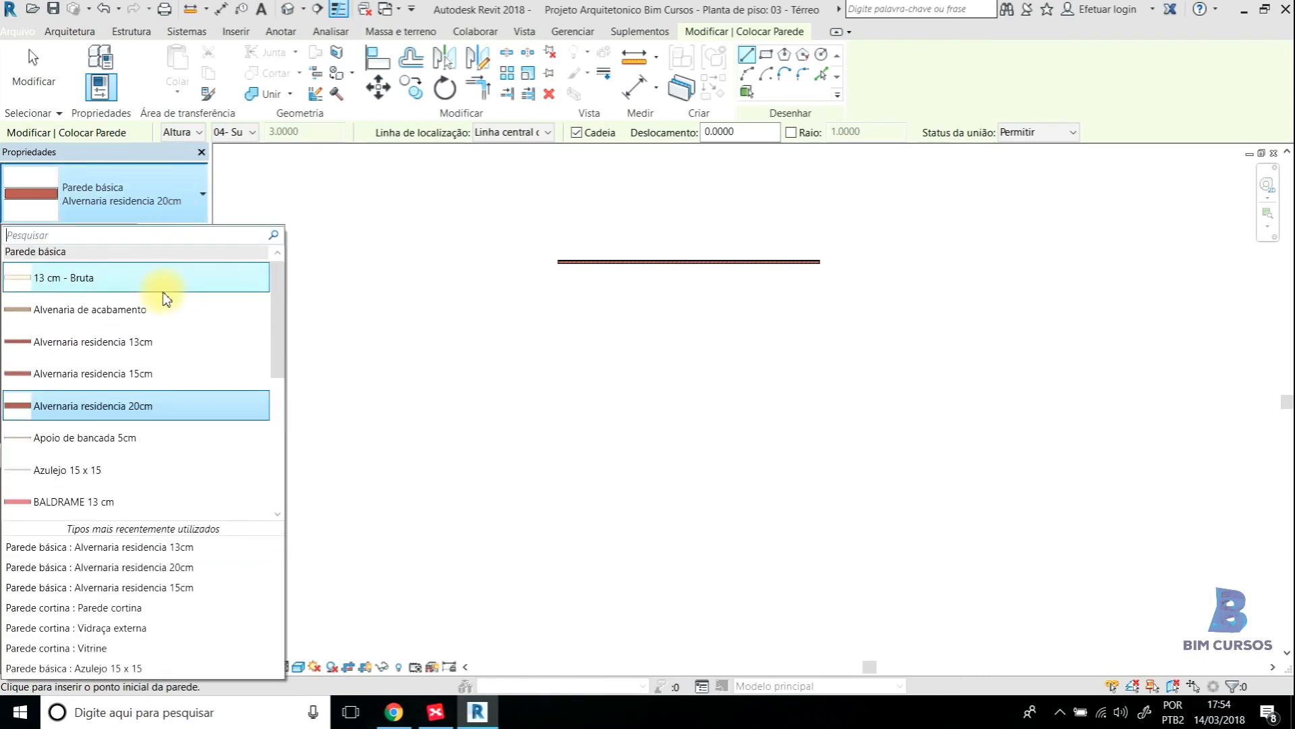
{"action": "left_click", "coordinate": [147, 344]}
{"action": "left_click", "coordinate": [872, 262]}
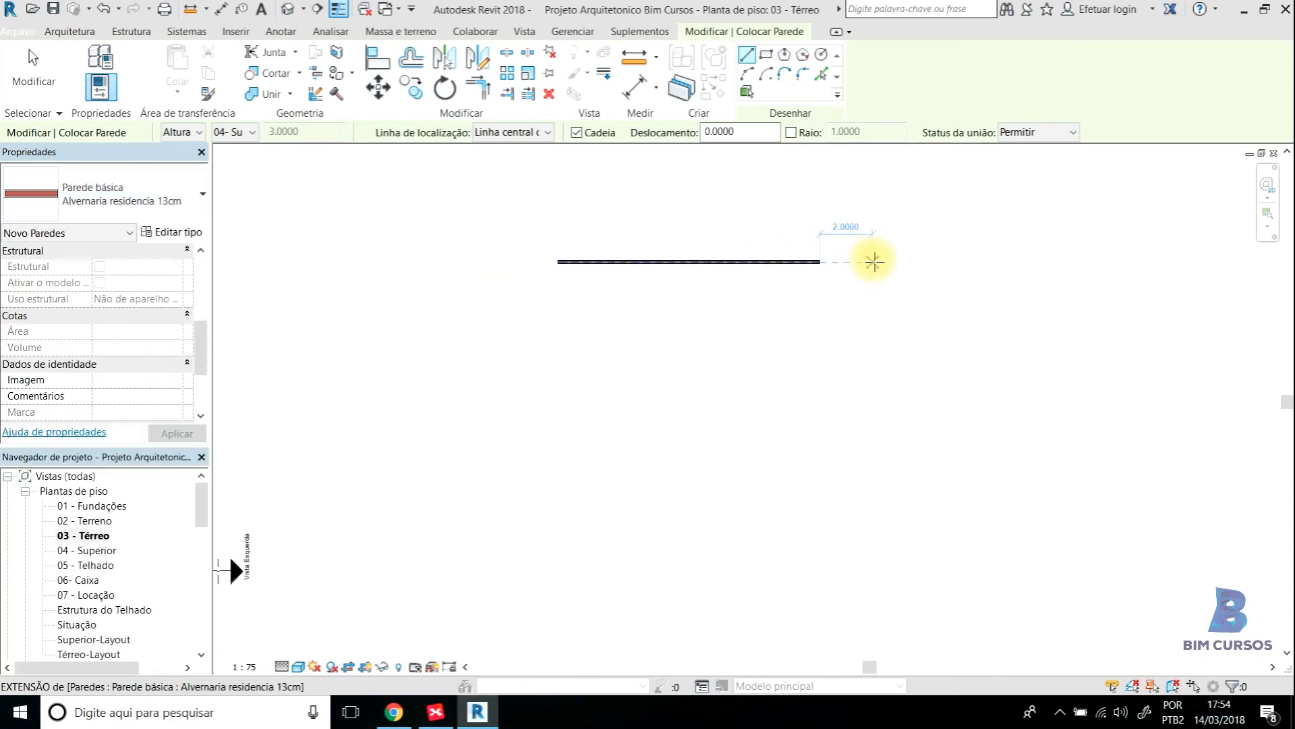
{"action": "left_click", "coordinate": [870, 420]}
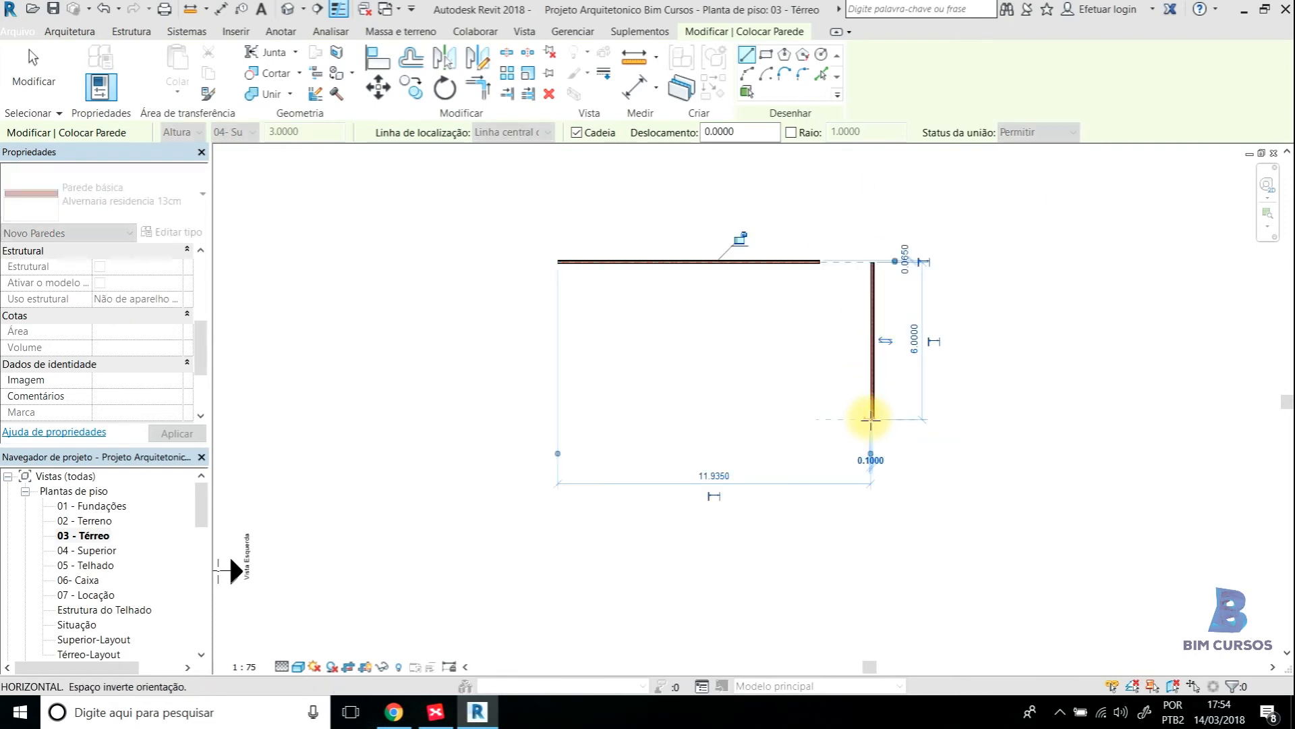
{"action": "key", "text": "Escape"}
{"action": "key", "text": "Escape"}
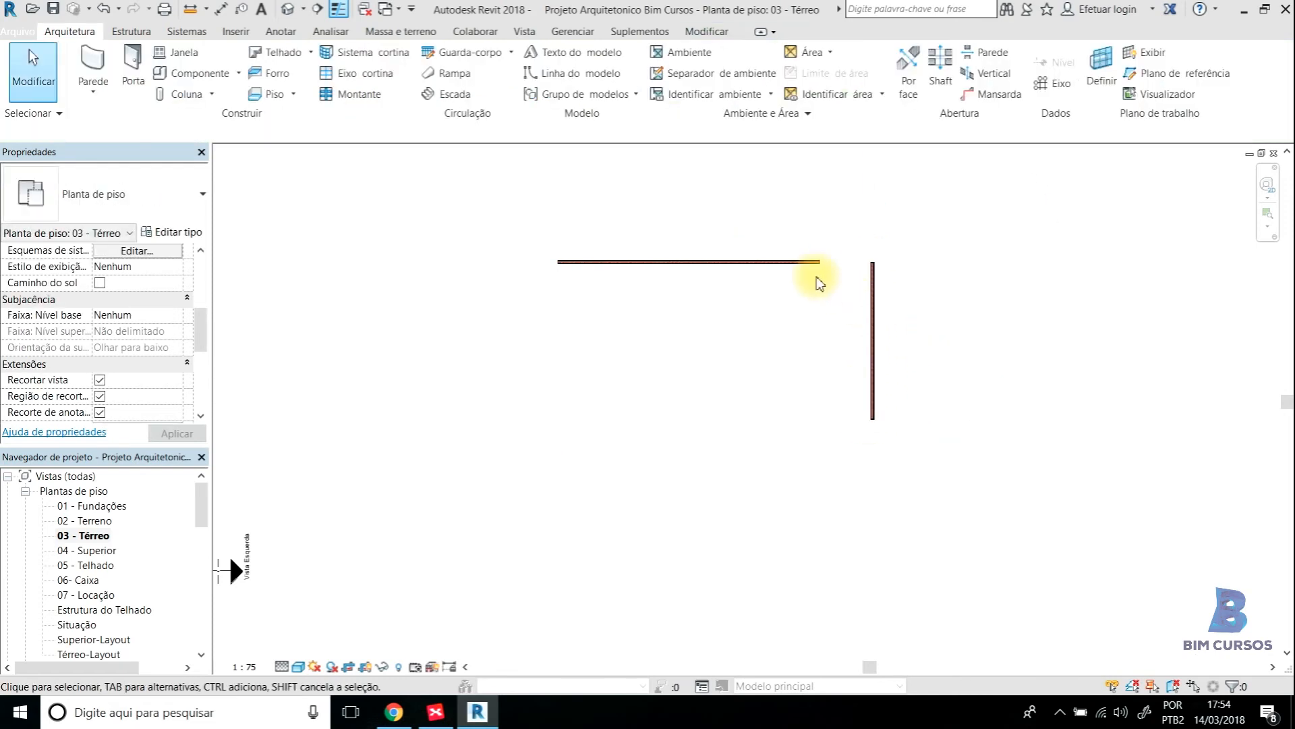
Select both walls together and check the length, area and volume fields in their properties
{"action": "left_click_drag", "start_coordinate": [927, 216], "coordinate": [770, 315]}
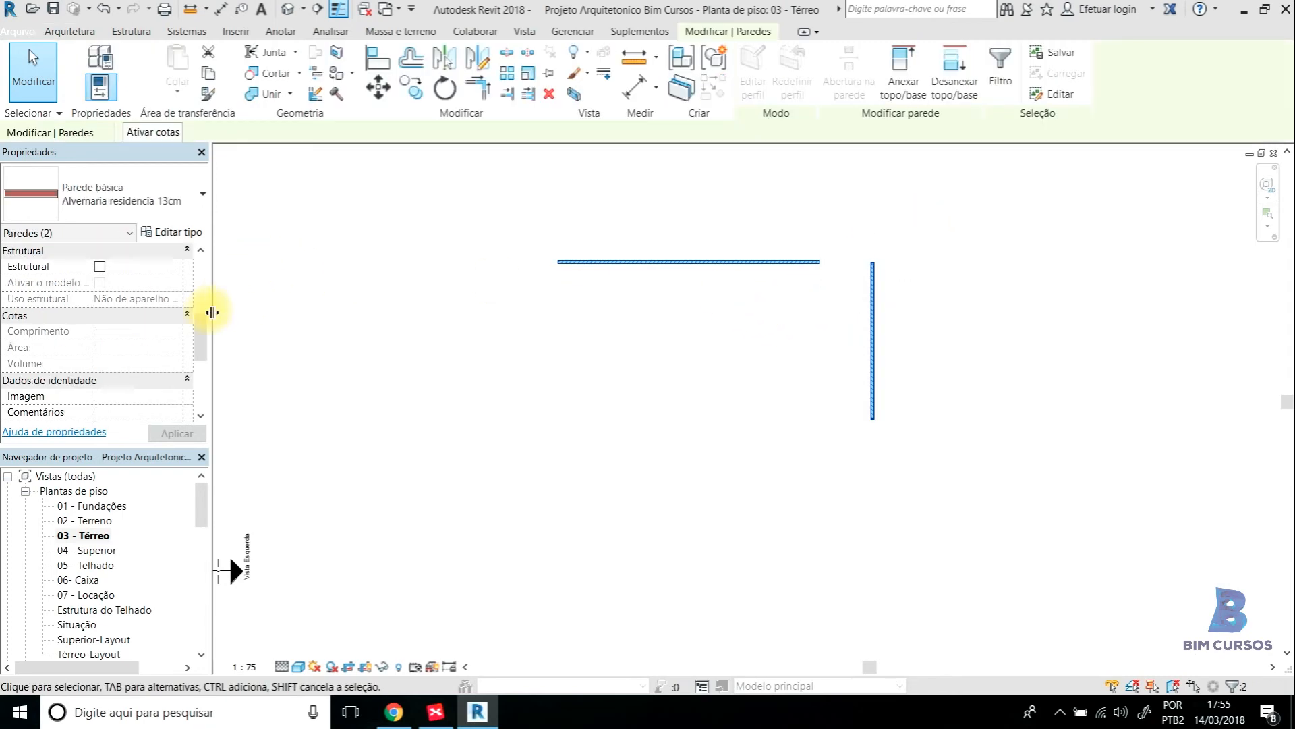
{"action": "mouse_move", "coordinate": [206, 327]}
{"action": "left_mouse_down"}
{"action": "mouse_move", "coordinate": [195, 256]}
{"action": "mouse_move", "coordinate": [203, 332]}
{"action": "left_mouse_up"}
{"action": "left_click_drag", "start_coordinate": [201, 334], "coordinate": [200, 328]}
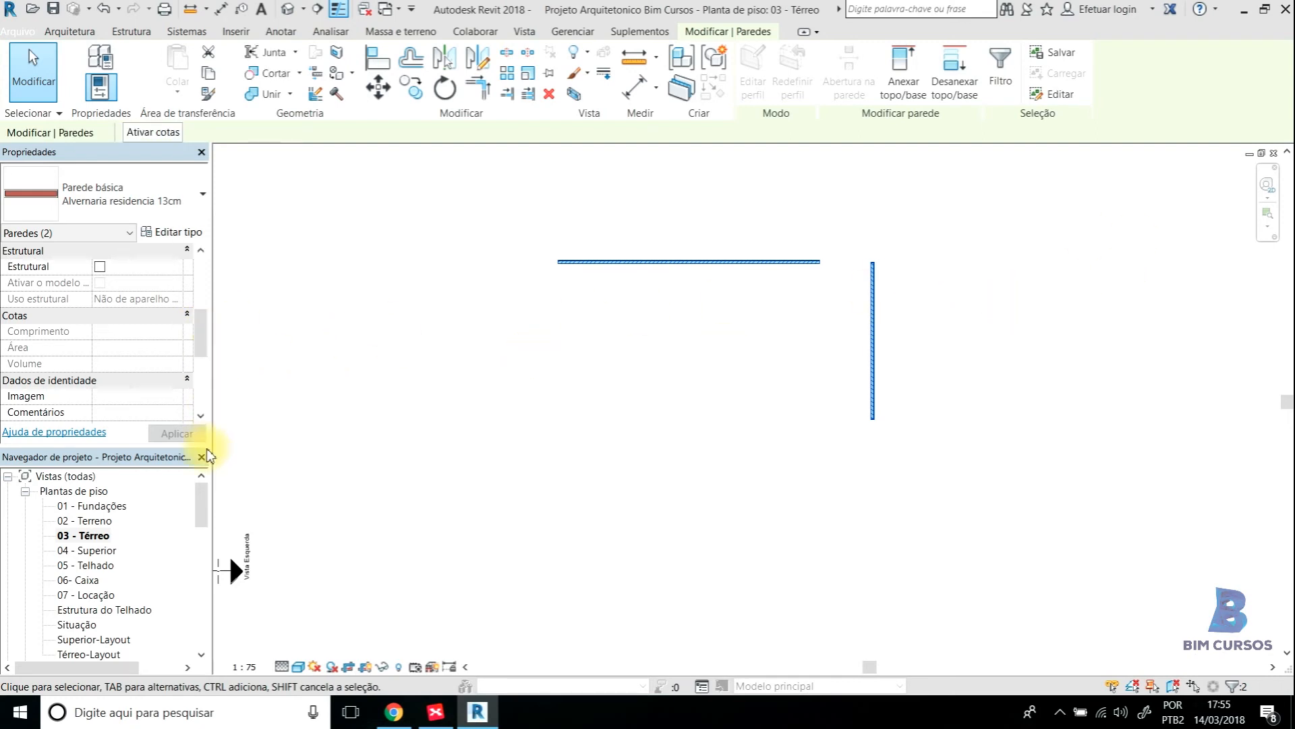
Locate the Tabela de parede schedule in the project browser and select it
{"action": "left_click_drag", "start_coordinate": [202, 497], "coordinate": [201, 603]}
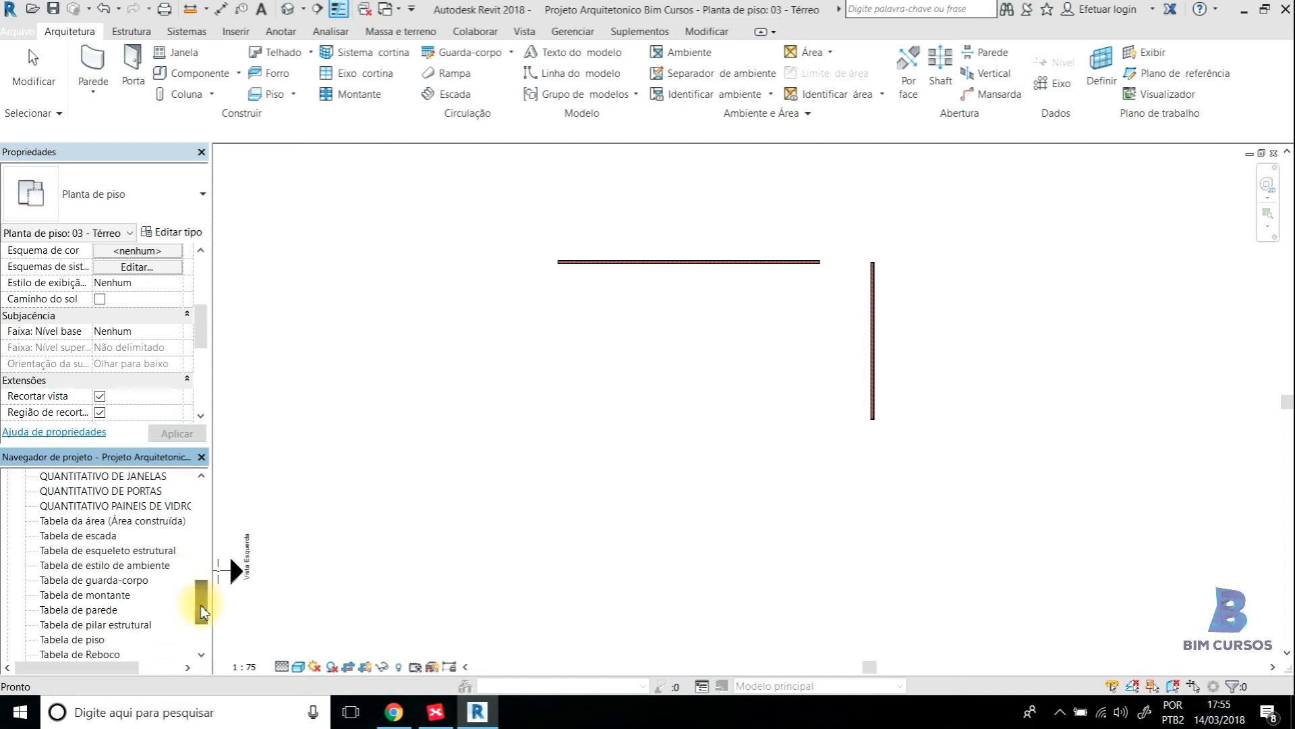
{"action": "left_click_drag", "start_coordinate": [201, 611], "coordinate": [202, 614]}
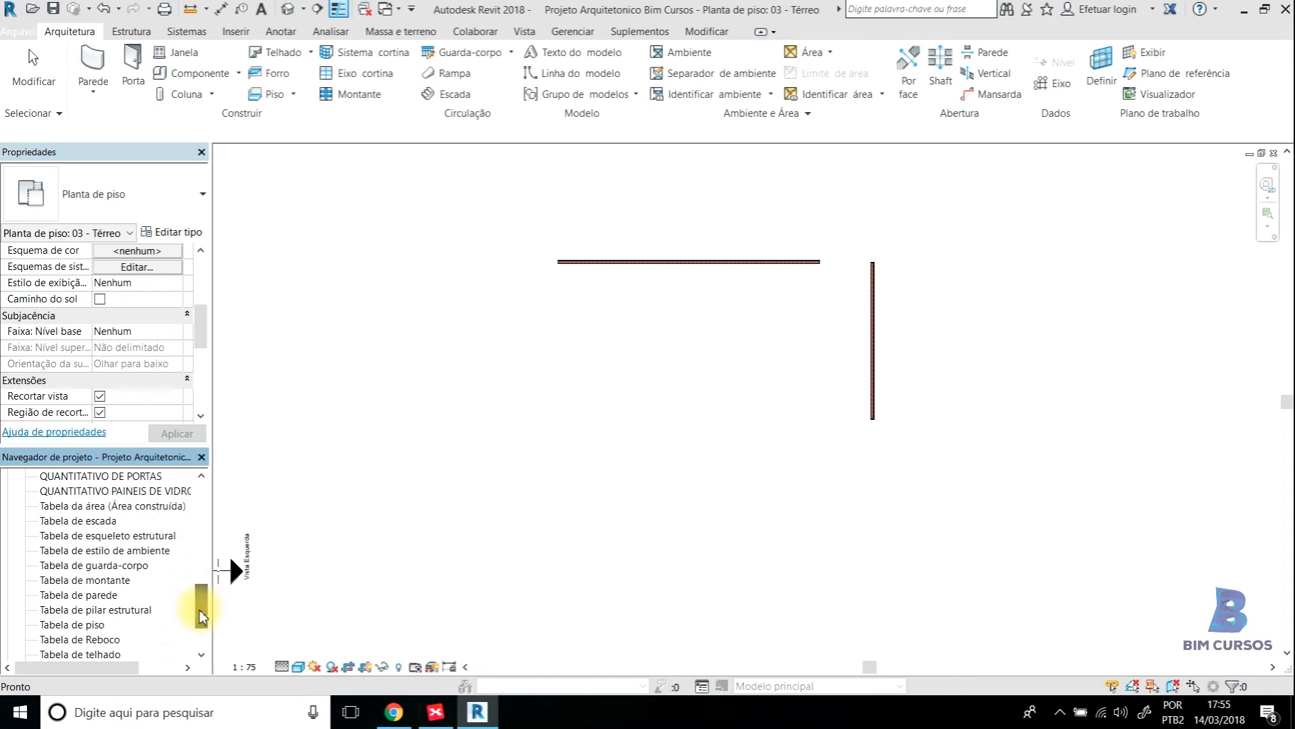
{"action": "left_click", "coordinate": [101, 595]}
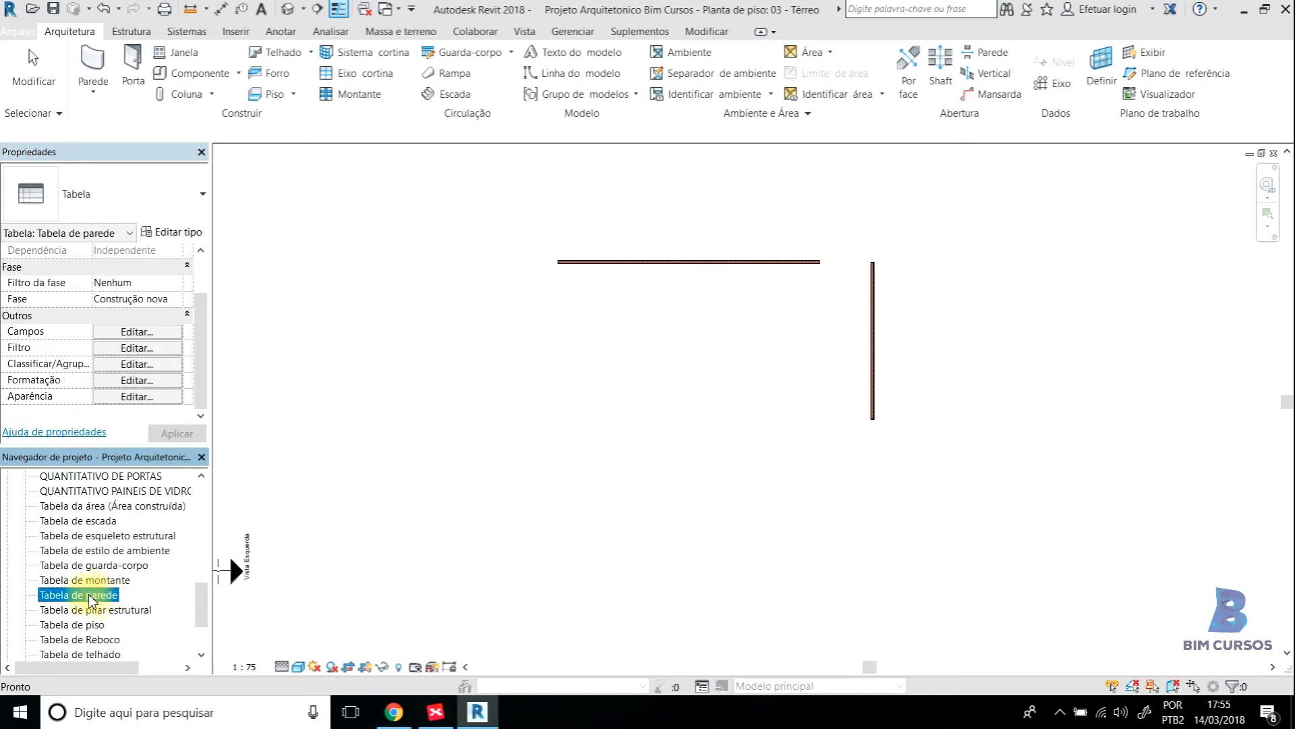
Collapse the Plantas de piso, Elevações and Tabelas/Quantidades groups in the project browser
{"action": "left_click_drag", "start_coordinate": [203, 604], "coordinate": [200, 485]}
{"action": "left_click", "coordinate": [26, 492]}
{"action": "left_click", "coordinate": [26, 493]}
{"action": "mouse_move", "coordinate": [199, 505]}
{"action": "left_mouse_down"}
{"action": "mouse_move", "coordinate": [196, 593]}
{"action": "mouse_move", "coordinate": [201, 500]}
{"action": "left_mouse_up"}
{"action": "left_click", "coordinate": [25, 491]}
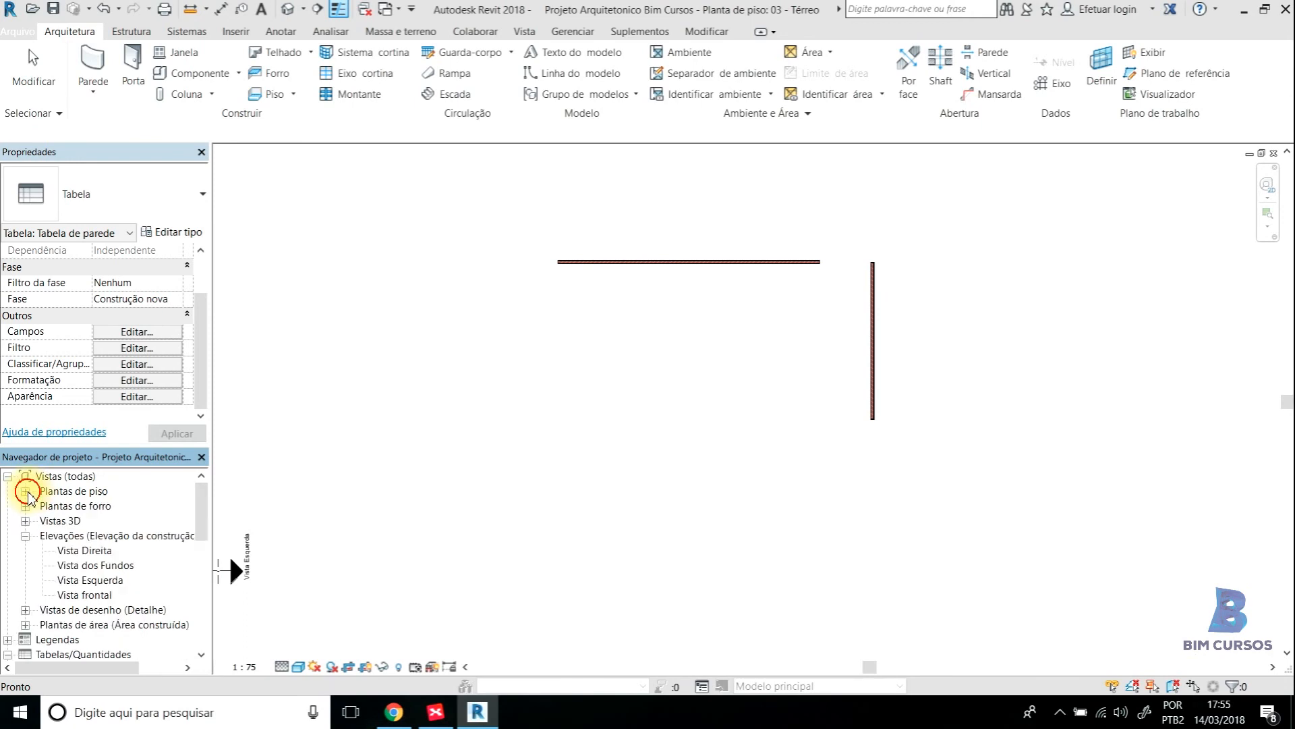
{"action": "left_click", "coordinate": [26, 536]}
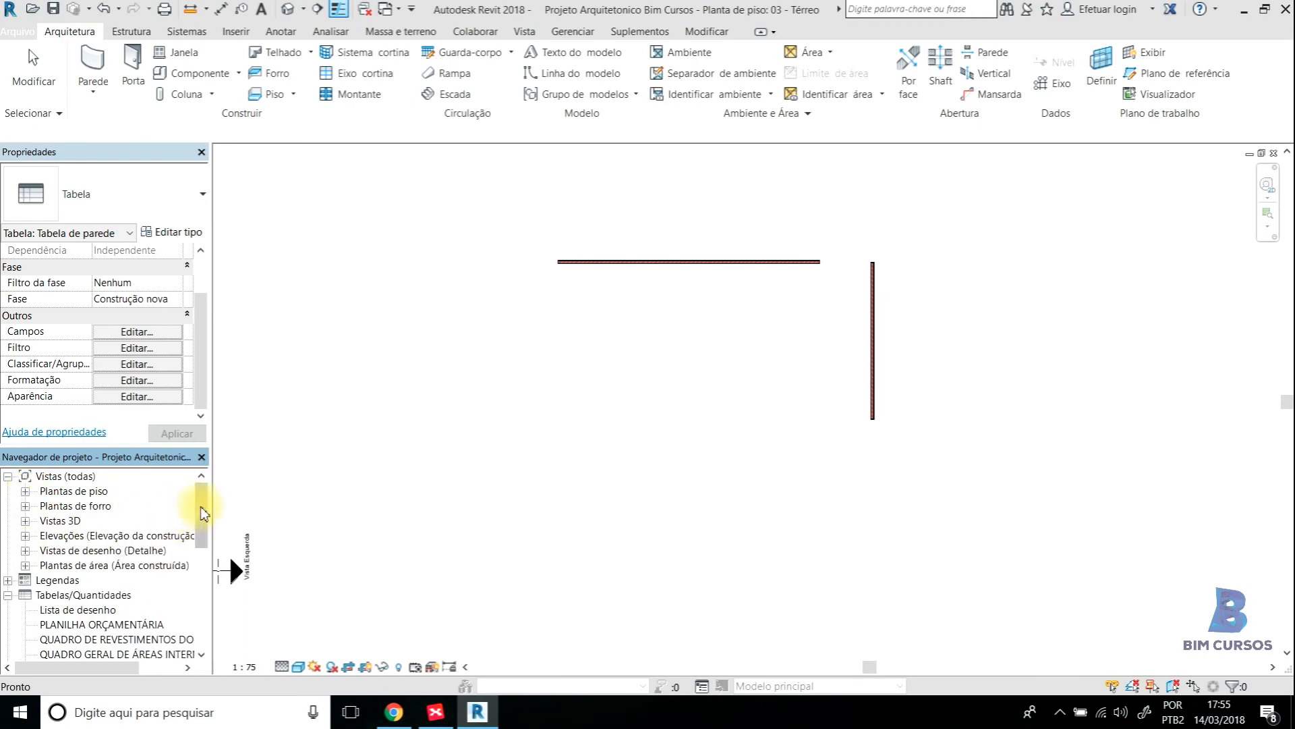
{"action": "left_click_drag", "start_coordinate": [197, 509], "coordinate": [205, 539]}
{"action": "left_click", "coordinate": [8, 521]}
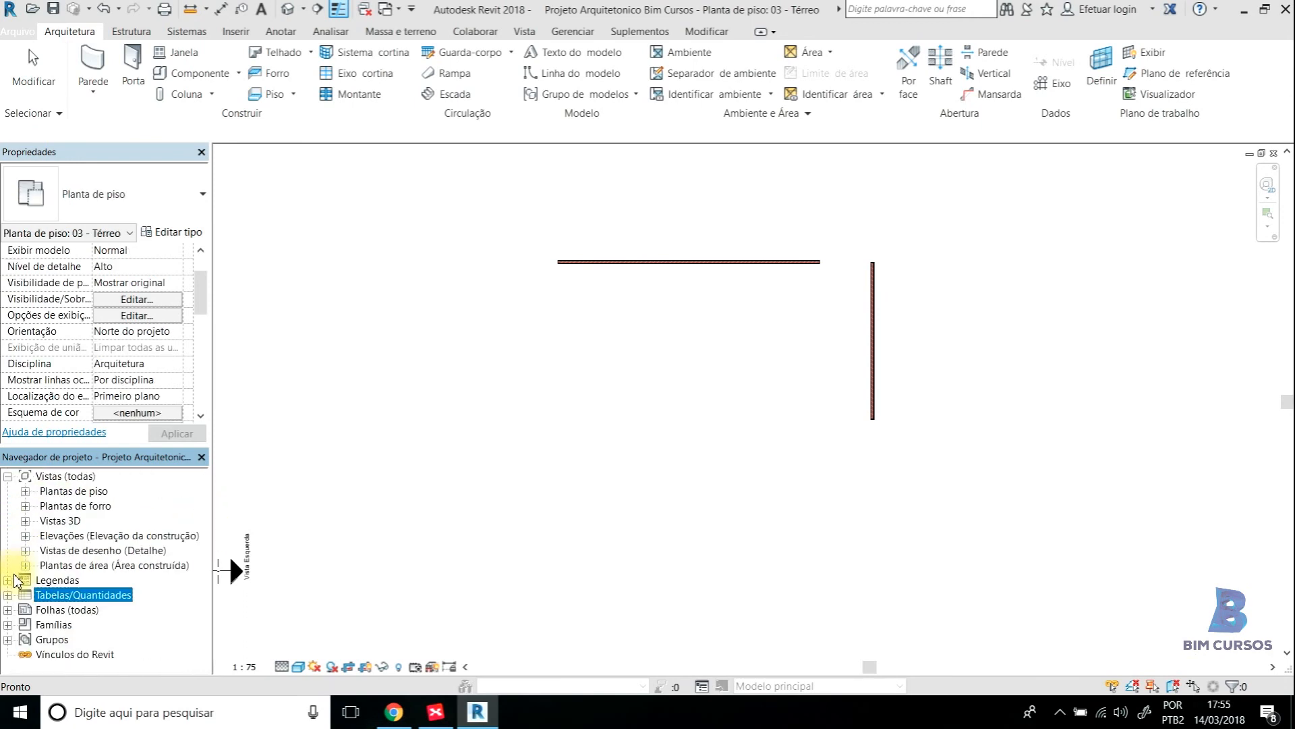
Expand Tabelas/Quantidades, open the Tabela de parede schedule and examine the walls' area, volume and length
{"action": "left_click", "coordinate": [9, 595]}
{"action": "left_click_drag", "start_coordinate": [197, 544], "coordinate": [198, 587]}
{"action": "left_click", "coordinate": [109, 567]}
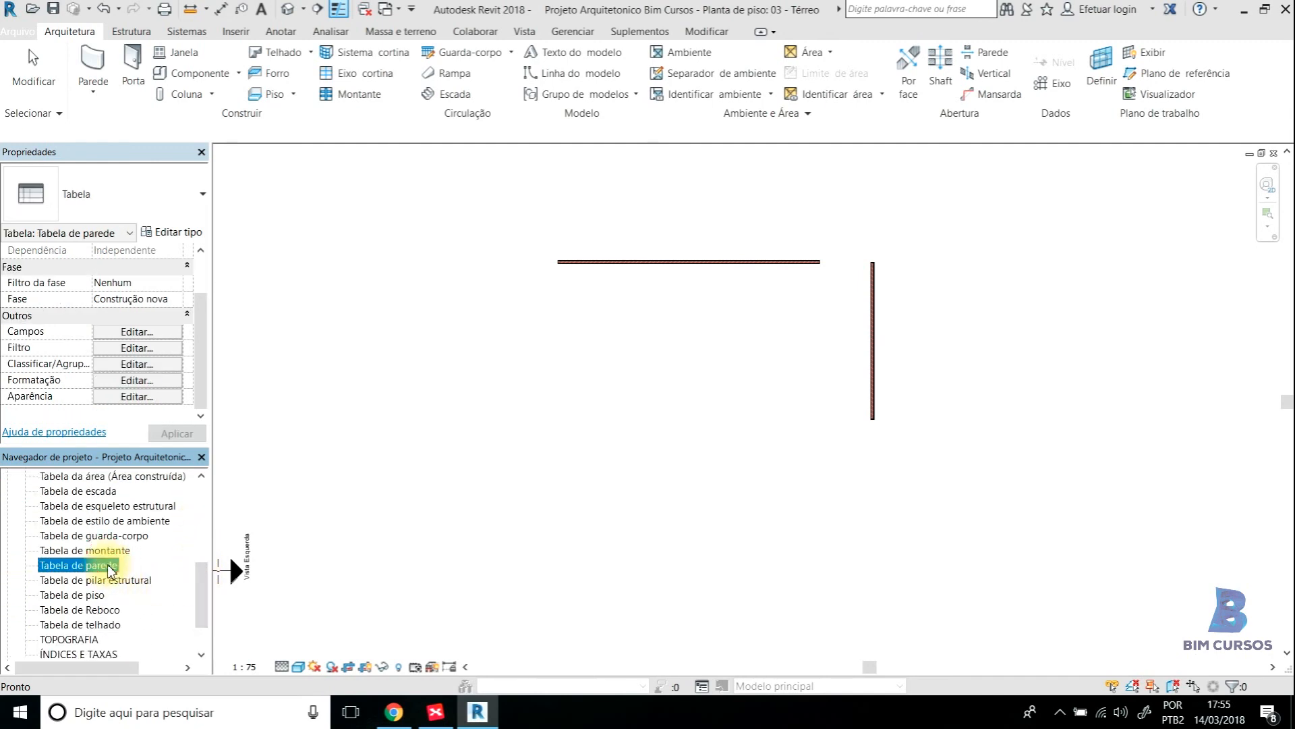
{"action": "double_click", "coordinate": [110, 567]}
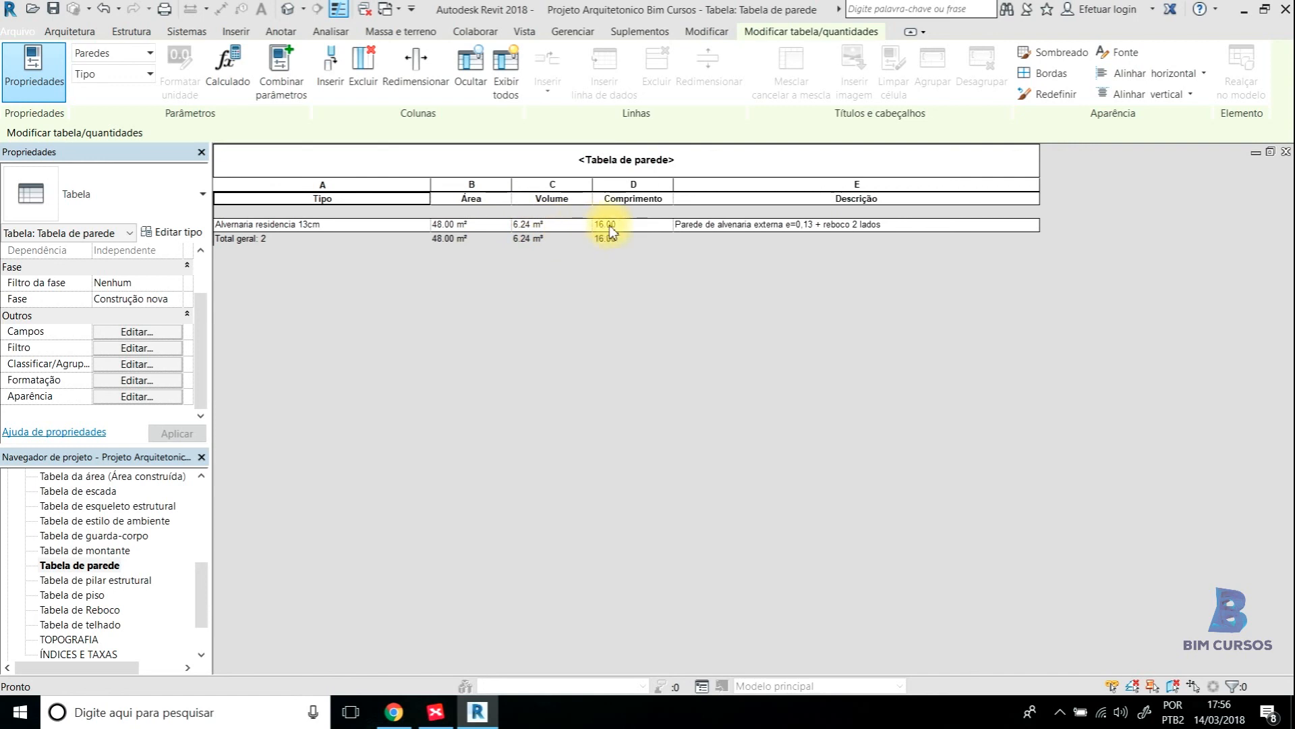
Return to the 03 - Térreo floor plan and shorten the vertical wall by about 1 m at its upper end
{"action": "left_click_drag", "start_coordinate": [203, 578], "coordinate": [145, 497]}
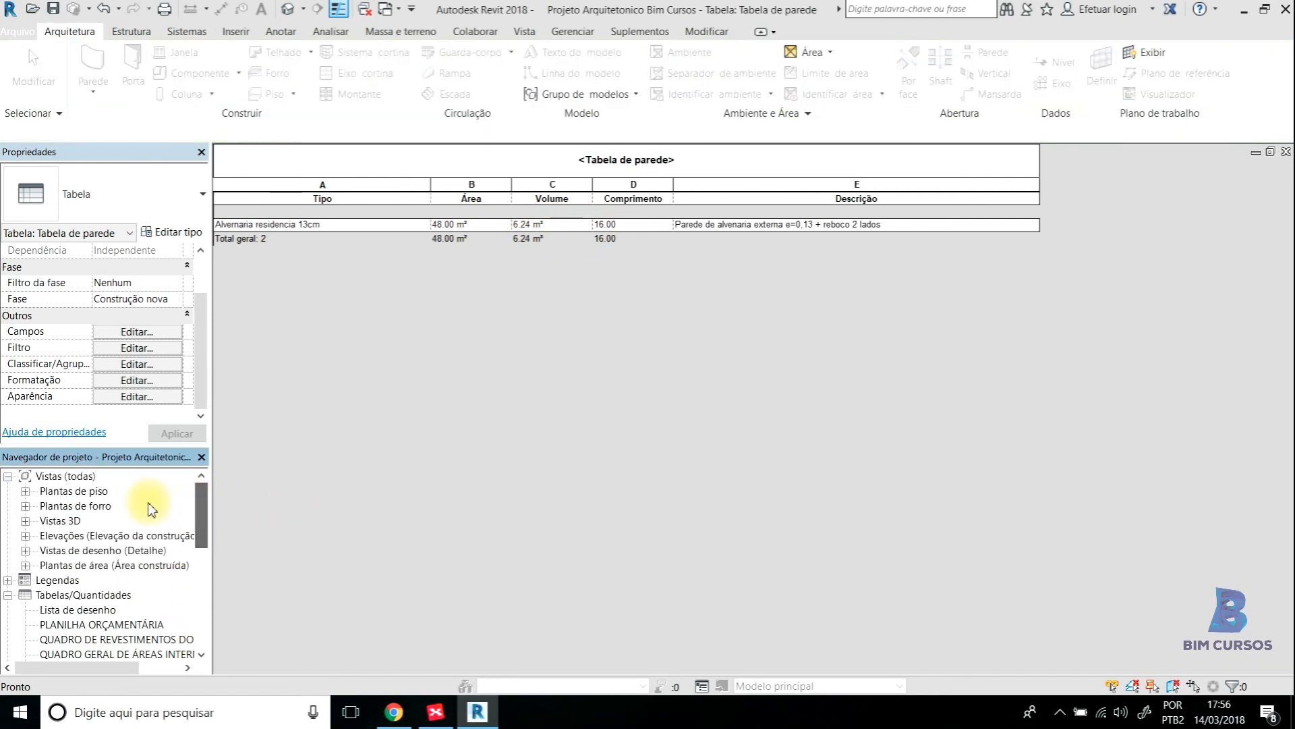
{"action": "left_click", "coordinate": [25, 492]}
{"action": "double_click", "coordinate": [84, 534]}
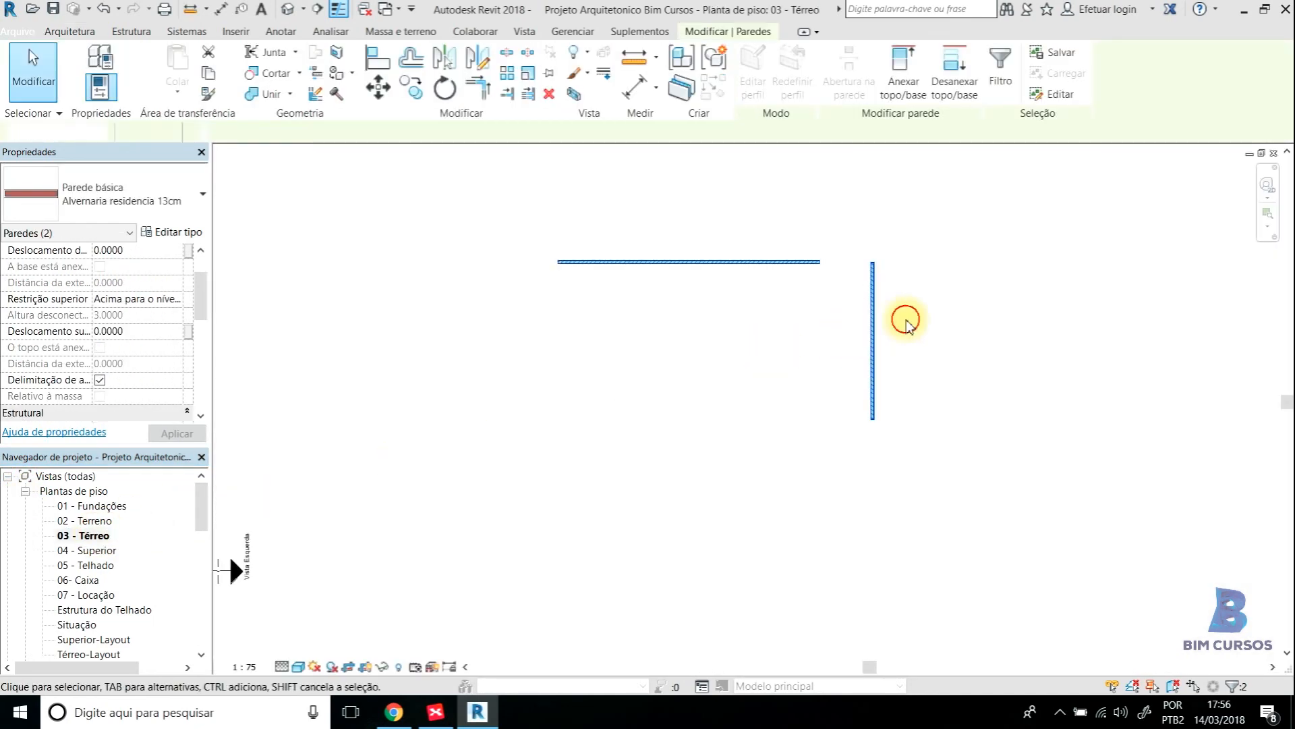
{"action": "left_click", "coordinate": [876, 324]}
{"action": "mouse_move", "coordinate": [873, 263]}
{"action": "left_mouse_down"}
{"action": "mouse_move", "coordinate": [878, 309]}
{"action": "mouse_move", "coordinate": [872, 289]}
{"action": "left_mouse_up"}
{"action": "left_click", "coordinate": [980, 286]}
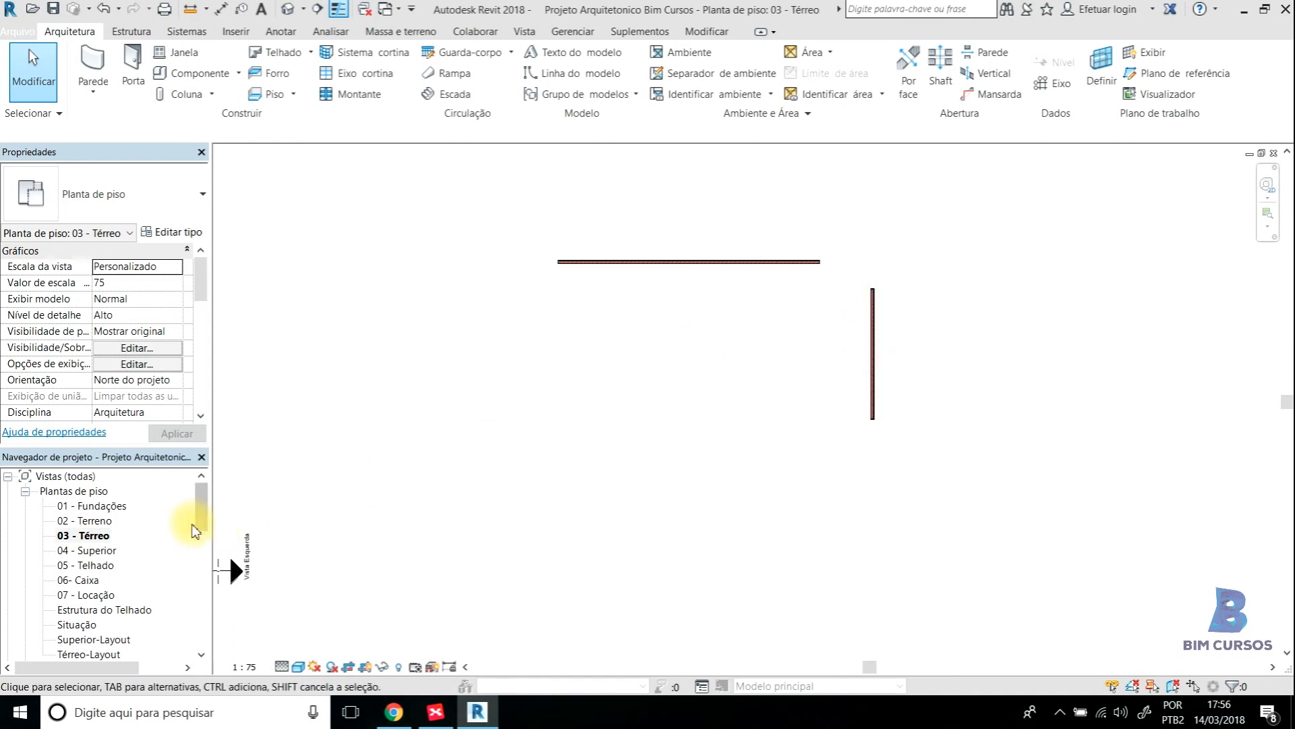
Reopen the Tabela de parede schedule and check the area, volume and length of the edited walls
{"action": "left_click_drag", "start_coordinate": [196, 507], "coordinate": [198, 608]}
{"action": "left_click", "coordinate": [102, 552]}
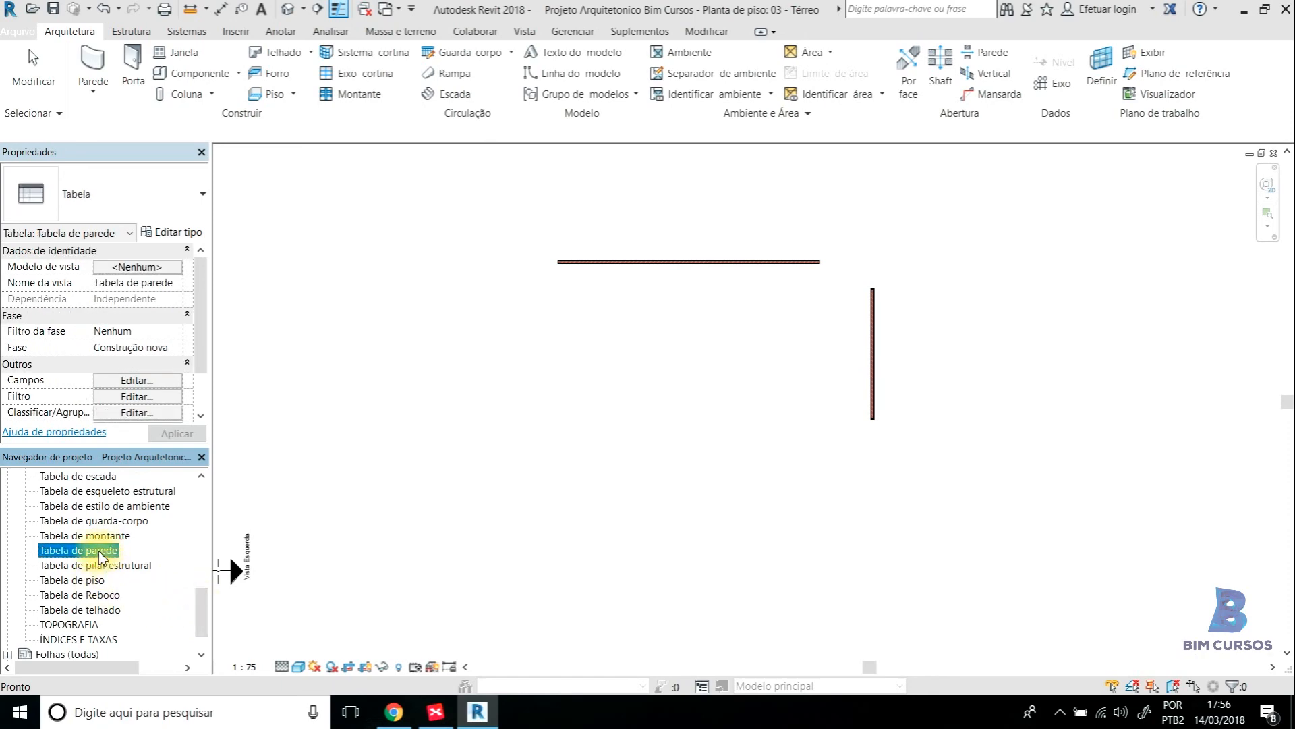
{"action": "double_click", "coordinate": [100, 553]}
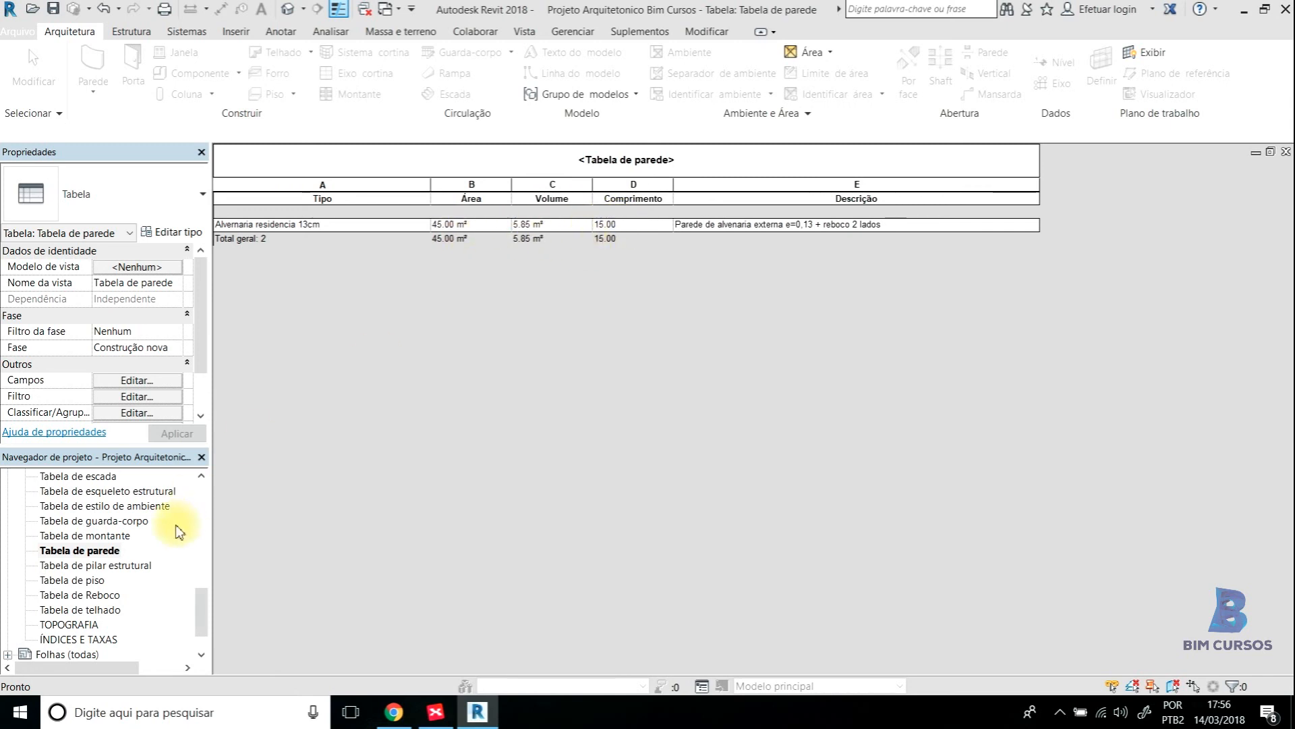
Return to the 03 - Térreo floor plan and inspect the horizontal wall's length and its distances to the vertical wall
{"action": "left_click_drag", "start_coordinate": [202, 605], "coordinate": [196, 487]}
{"action": "double_click", "coordinate": [94, 537]}
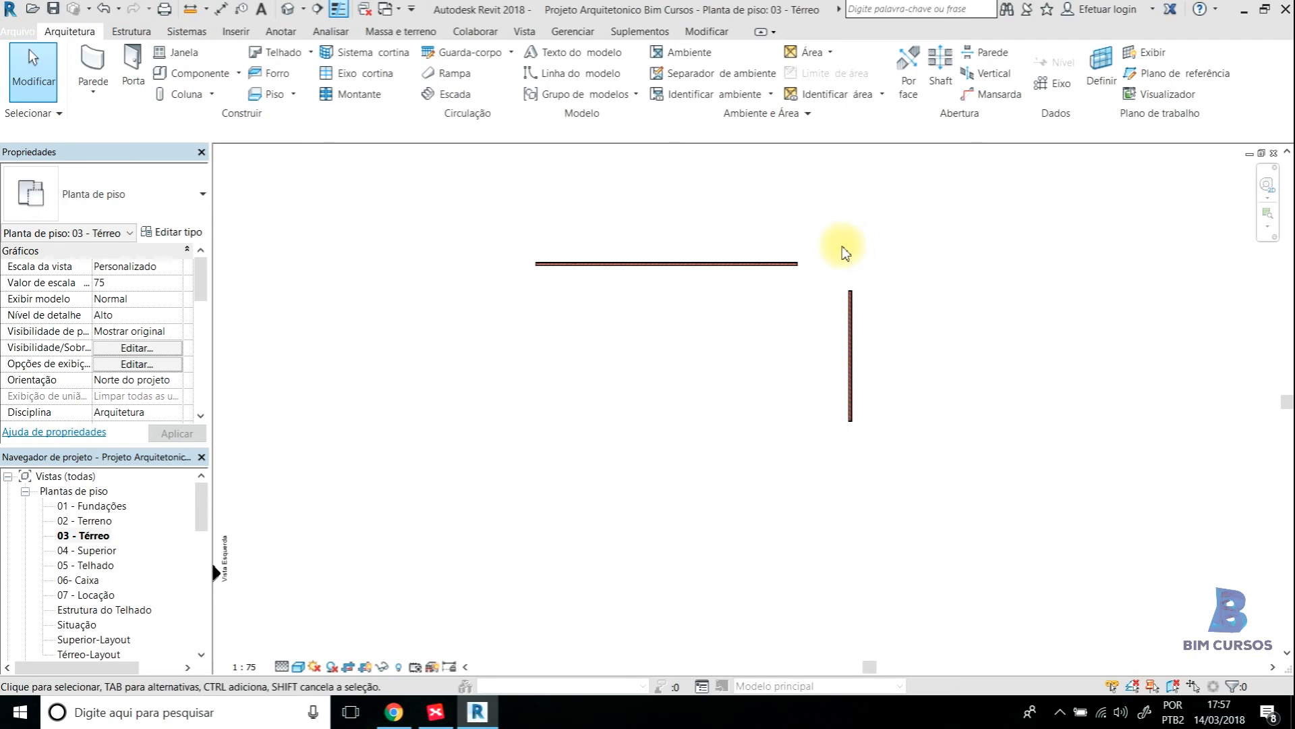
{"action": "scroll", "coordinate": [804, 266], "scroll_direction": "down", "scroll_amount": 1}
{"action": "mouse_move", "coordinate": [818, 275]}
{"action": "middle_mouse_down"}
{"action": "mouse_move", "coordinate": [835, 257]}
{"action": "mouse_move", "coordinate": [818, 294]}
{"action": "middle_mouse_up"}
{"action": "left_click", "coordinate": [800, 279]}
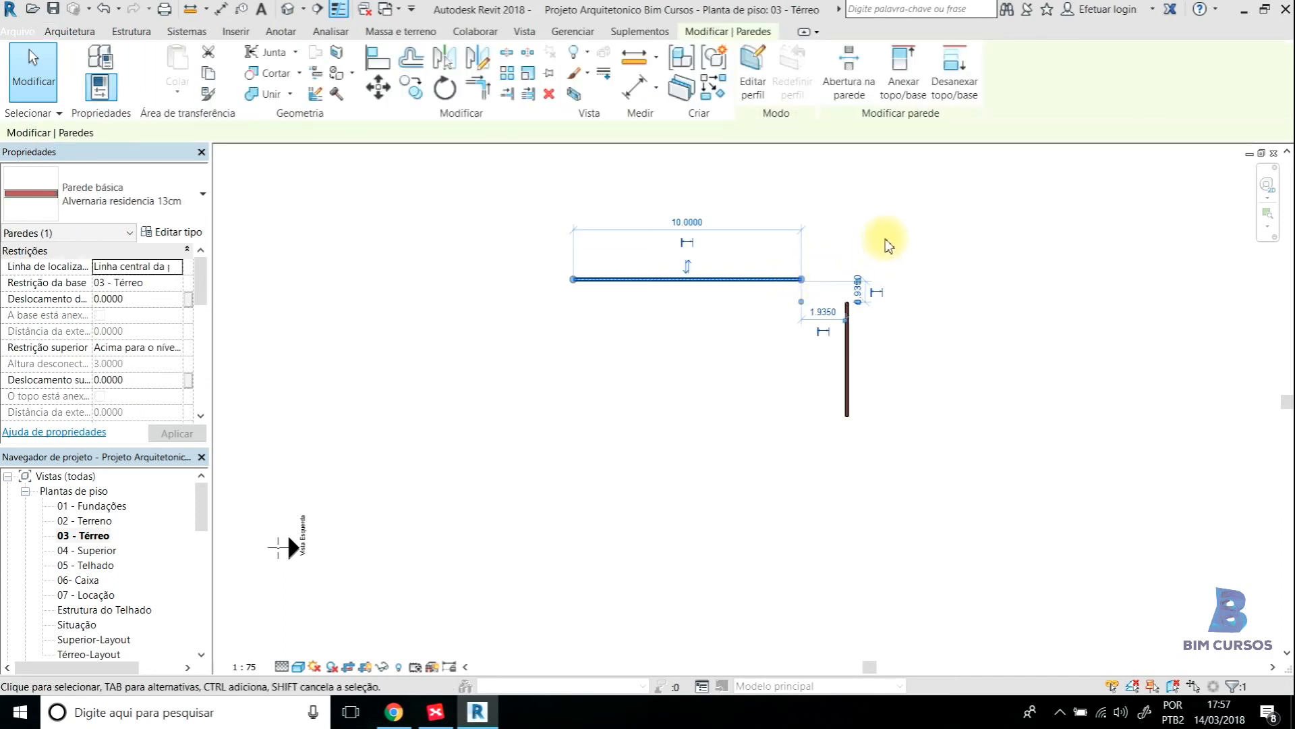
{"action": "key", "text": "Escape"}
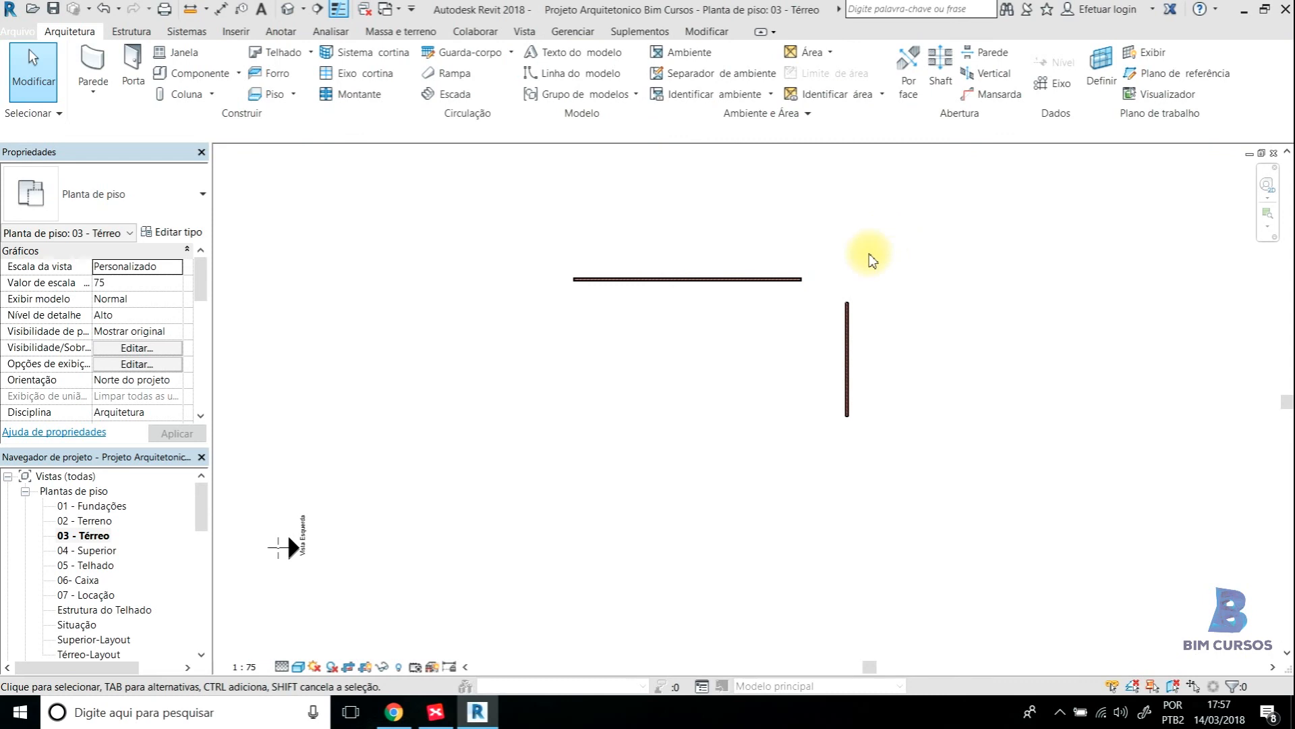